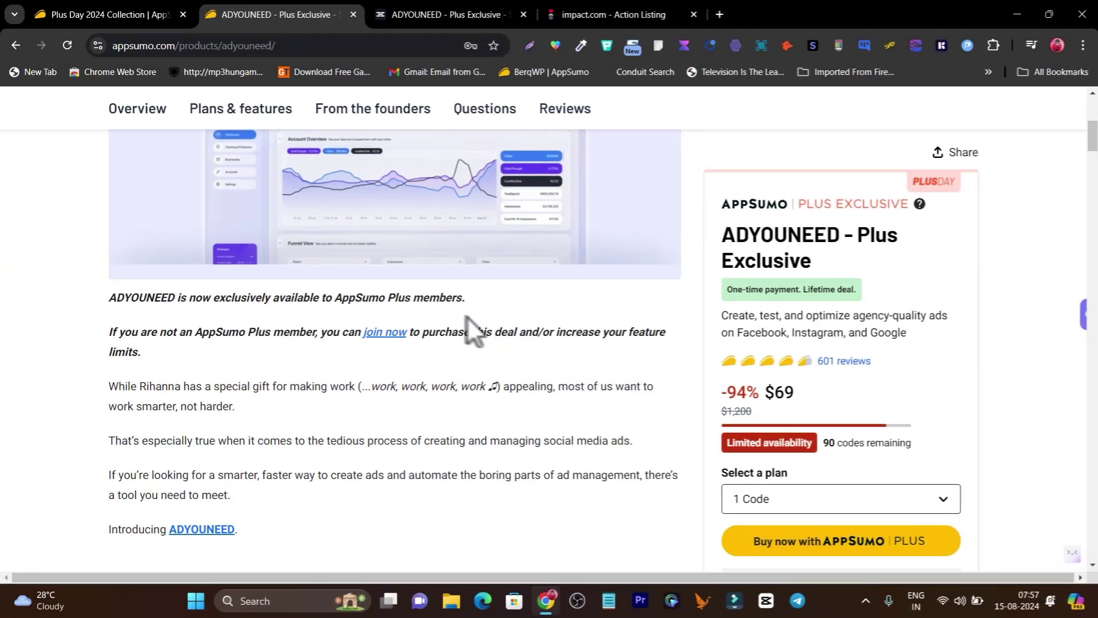
Scroll the AppSumo ADYOUNEED page to the pricing cards: Double $138, Multiple $207 for 3 codes
scroll(407, 324, "down", 15)
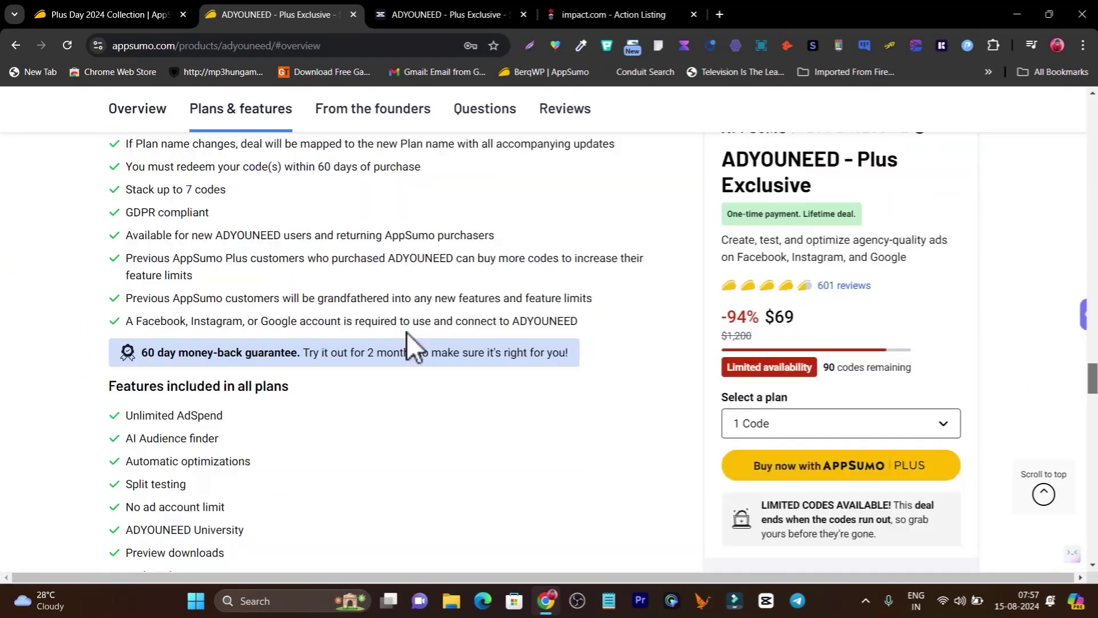
scroll(407, 331, "down", 4)
scroll(406, 332, "up", 5)
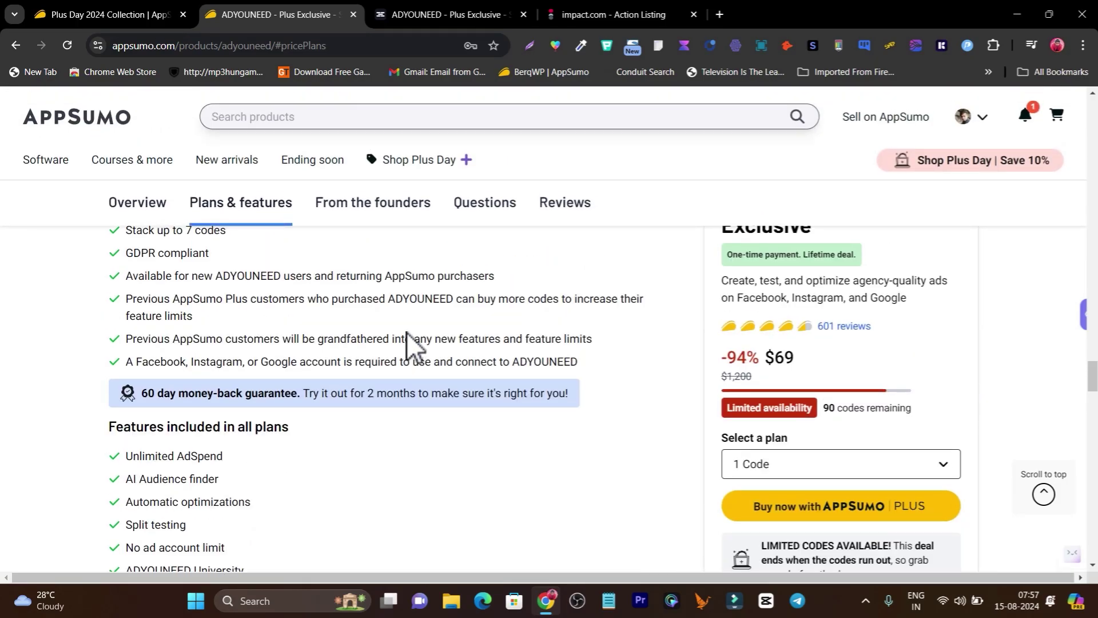
scroll(407, 332, "down", 7)
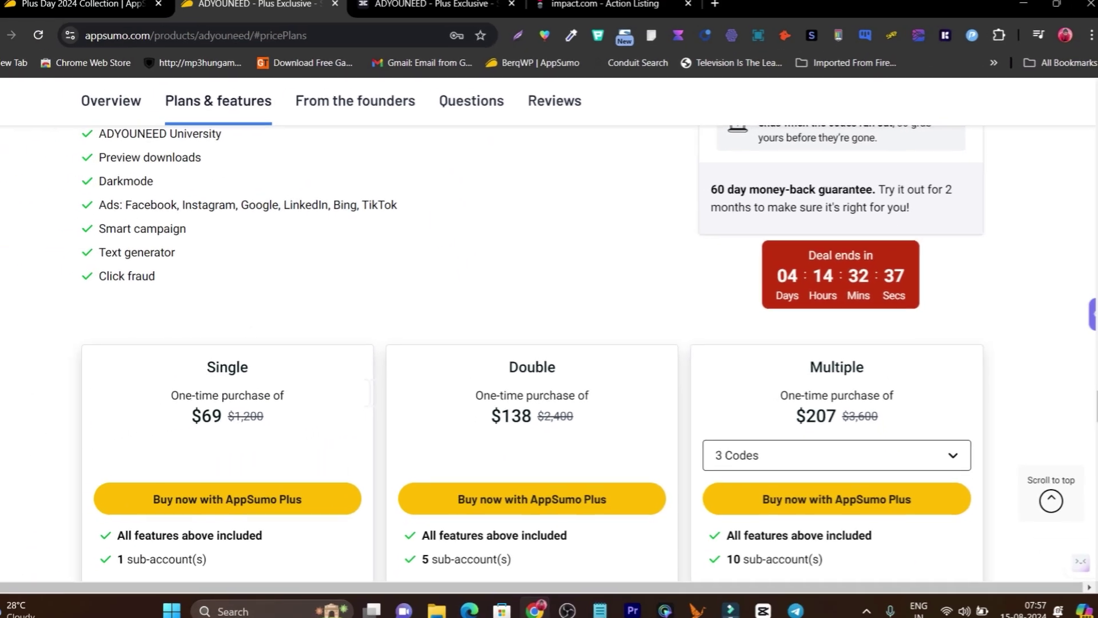
scroll(535, 384, "down", 4)
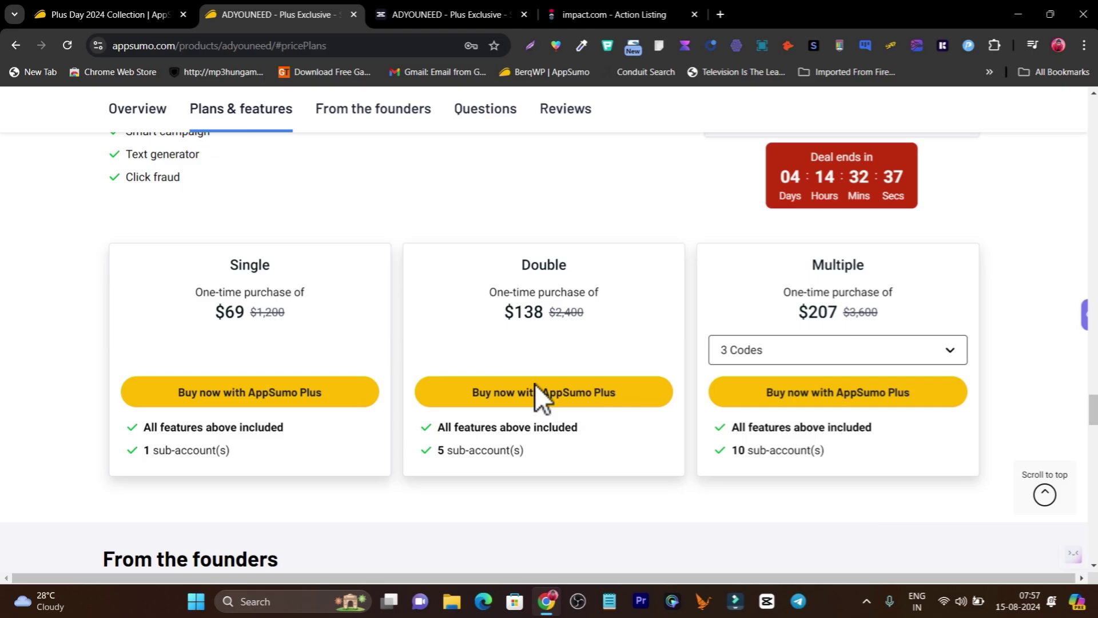
scroll(329, 320, "up", 10)
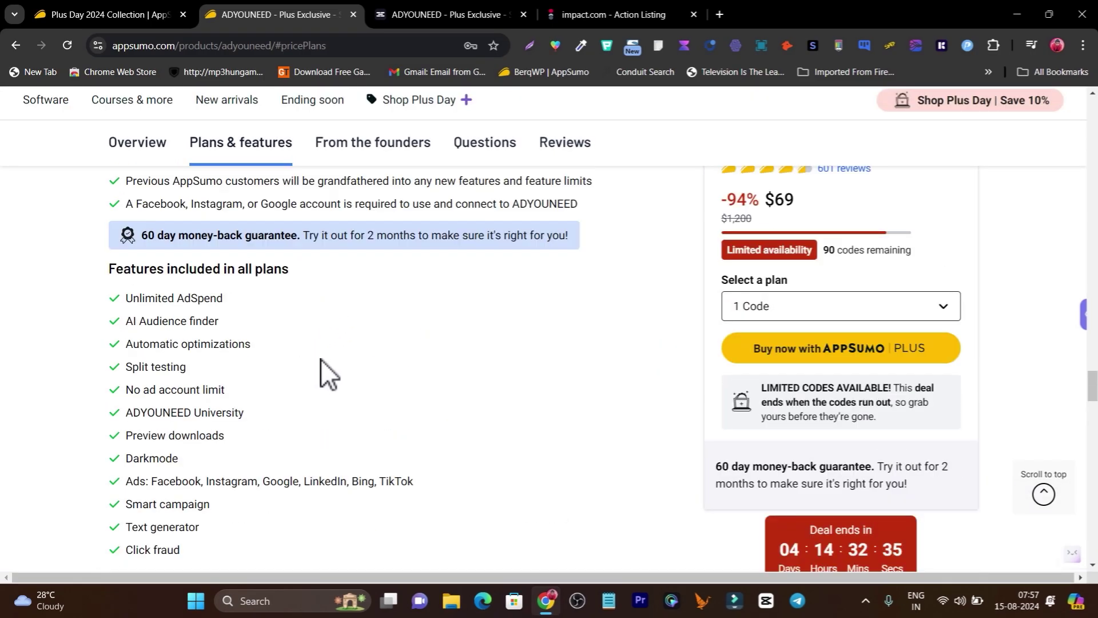
left_click_drag(134, 353, 274, 353)
left_click(533, 381)
scroll(533, 389, "down", 5)
scroll(522, 385, "down", 1)
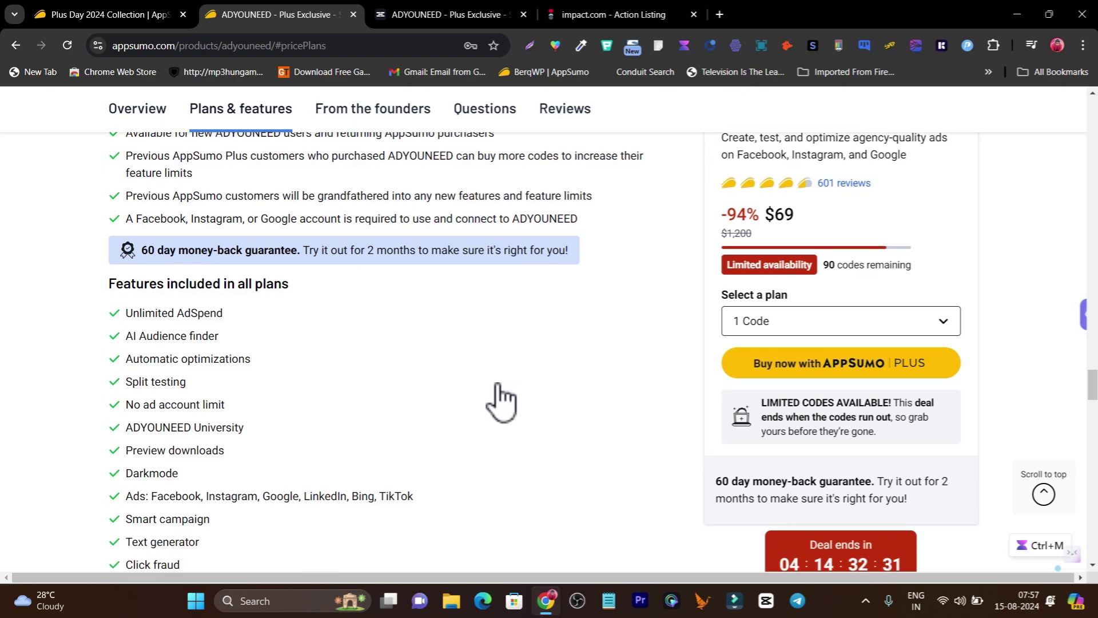
left_click_drag(224, 313, 184, 313)
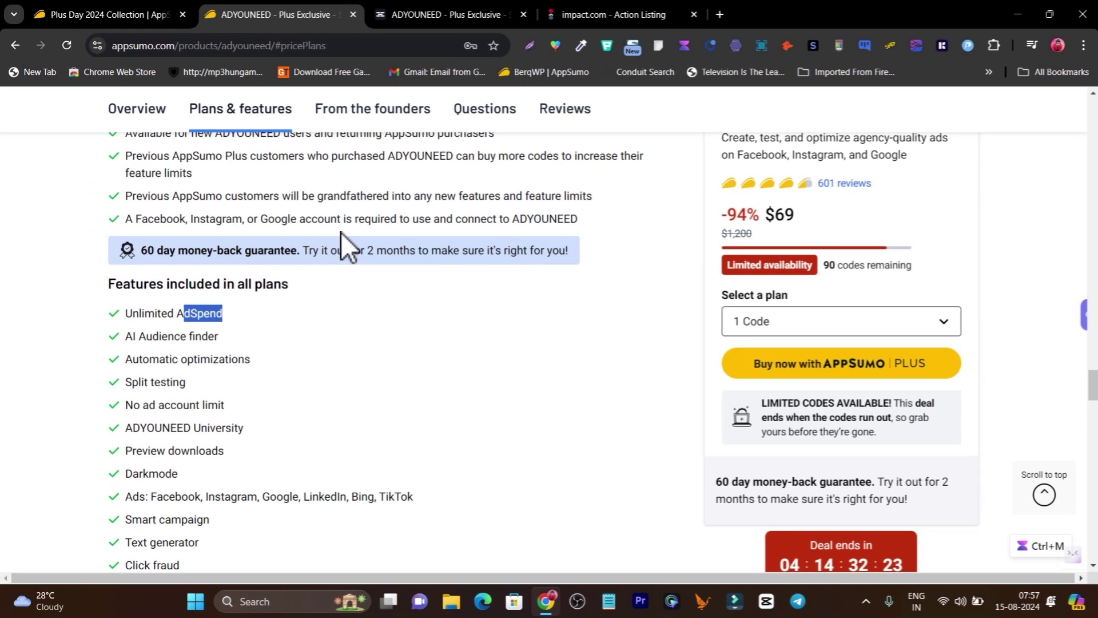
scroll(404, 298, "down", 1)
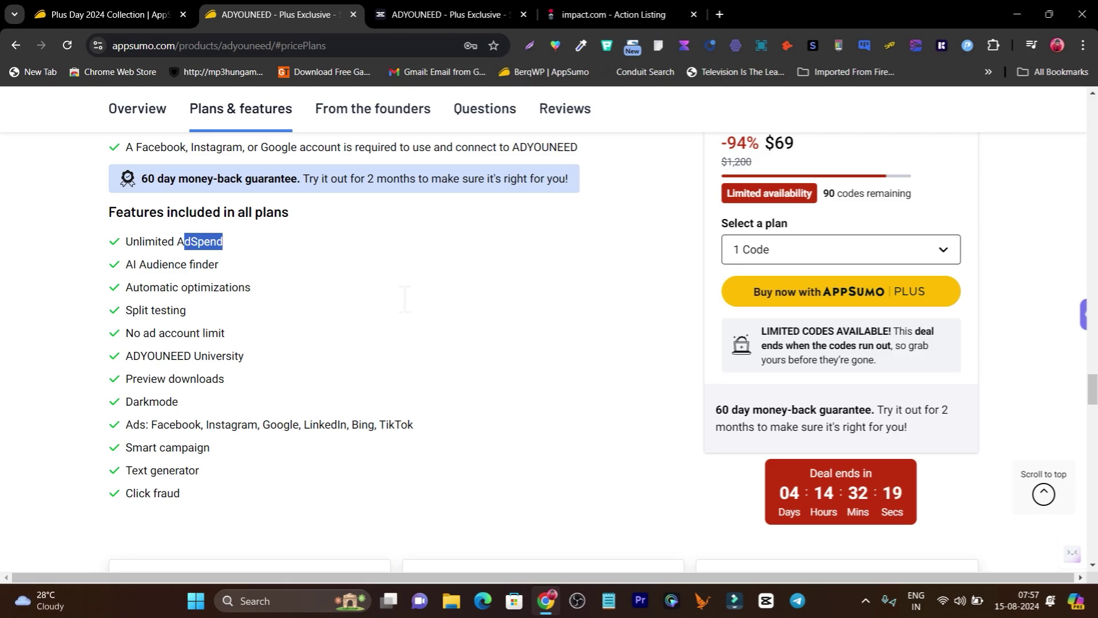
left_click_drag(245, 356, 125, 356)
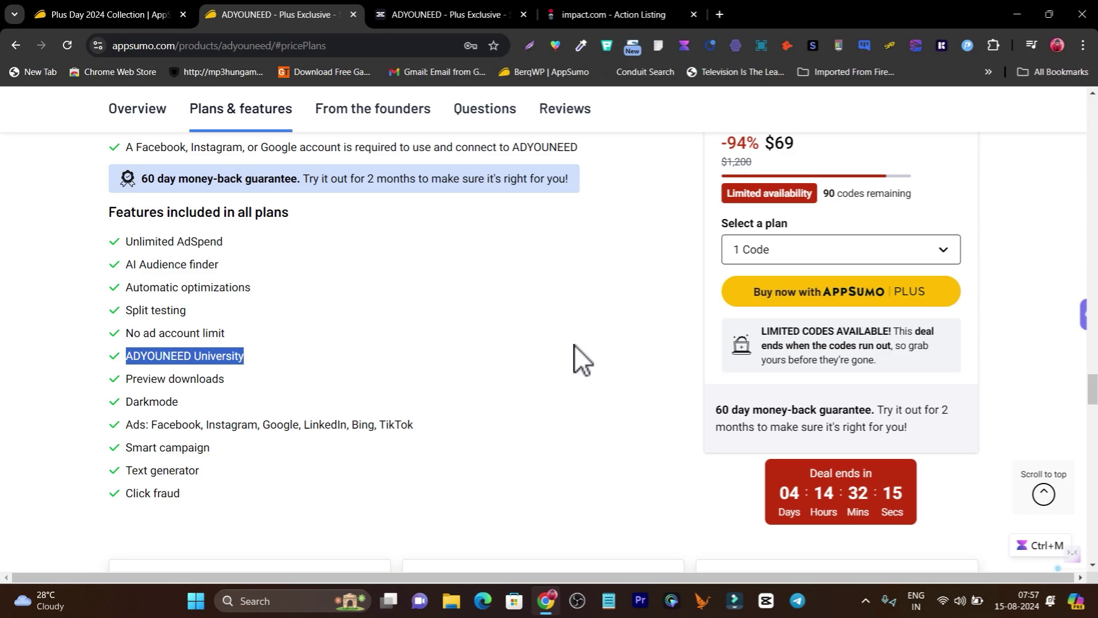
left_click(423, 303)
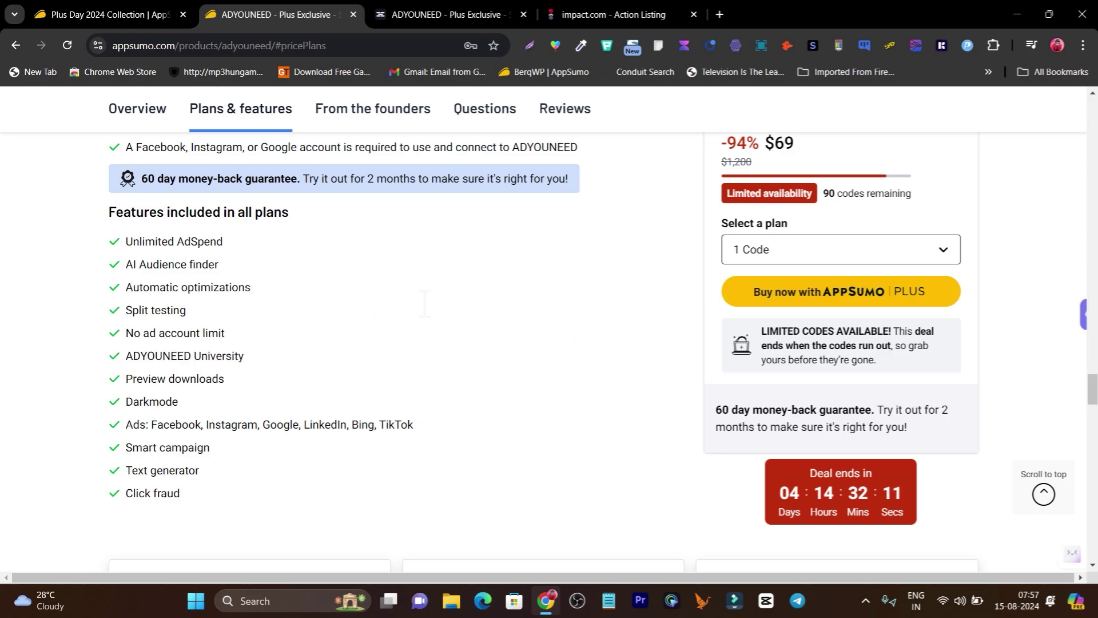
left_click_drag(415, 425, 125, 424)
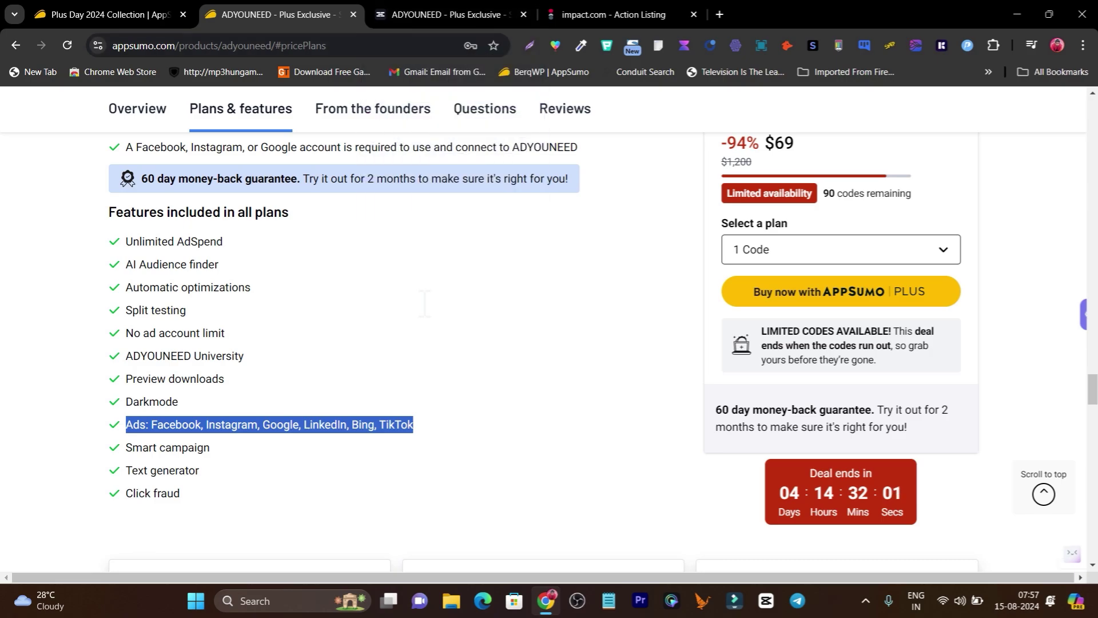
scroll(424, 303, "down", 6)
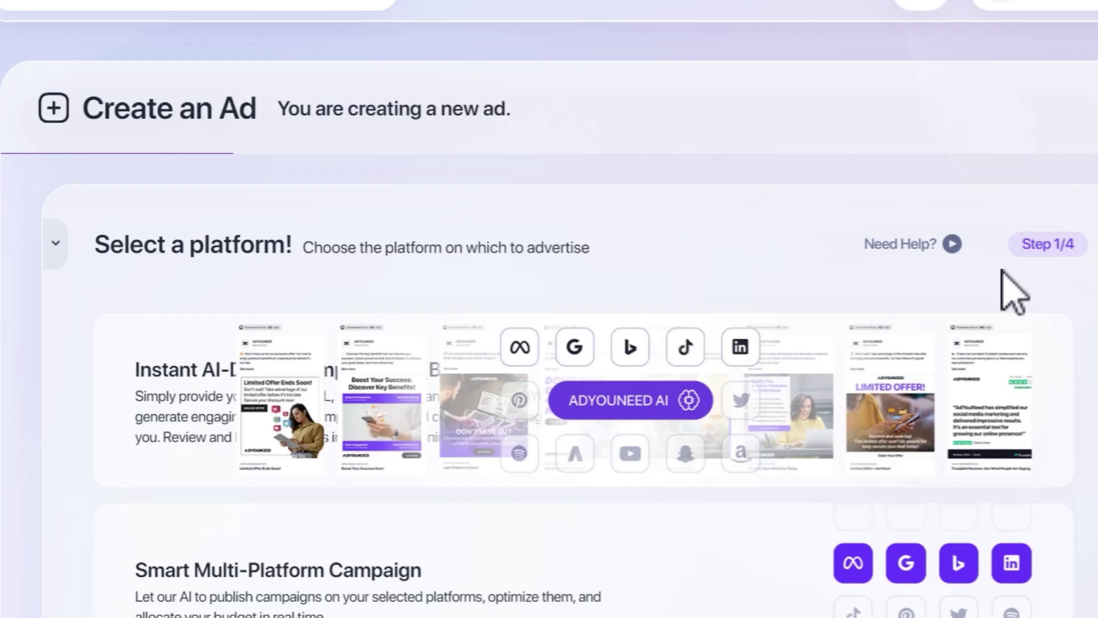
Check the business dropdown on Create an Ad, then scroll down to the campaign type cards
scroll(478, 338, "down", 1)
scroll(467, 374, "up", 1)
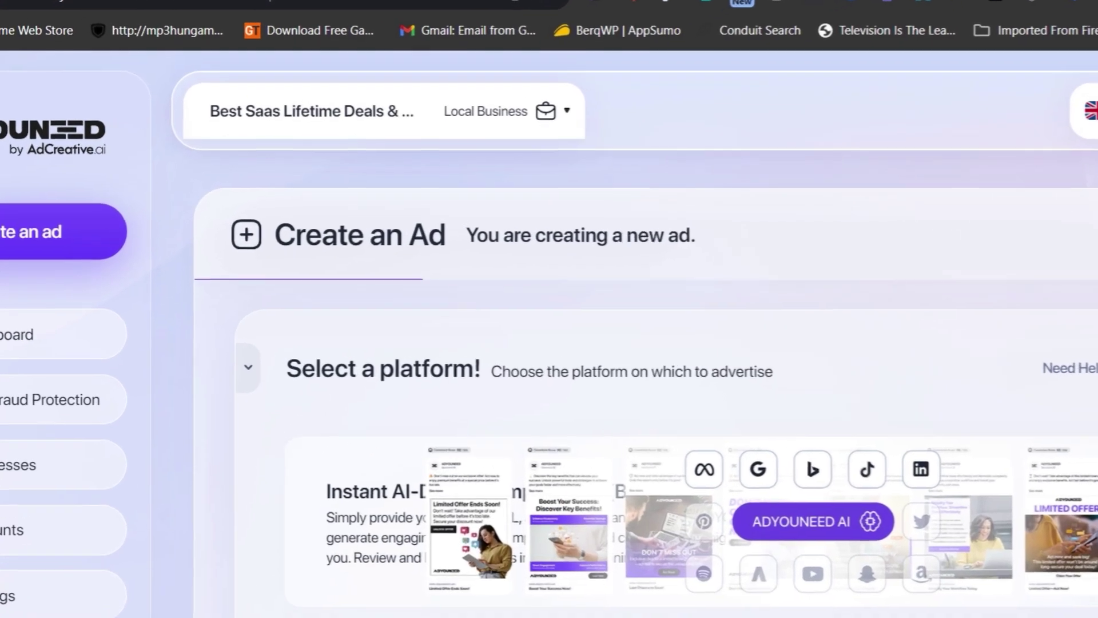
left_click(447, 130)
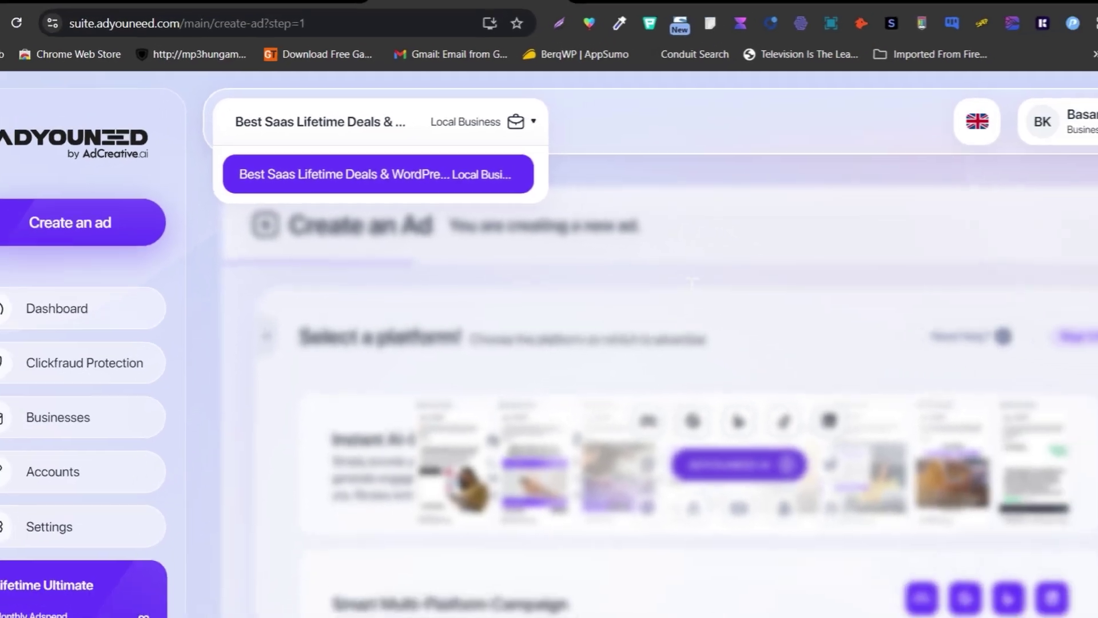
left_click(764, 309)
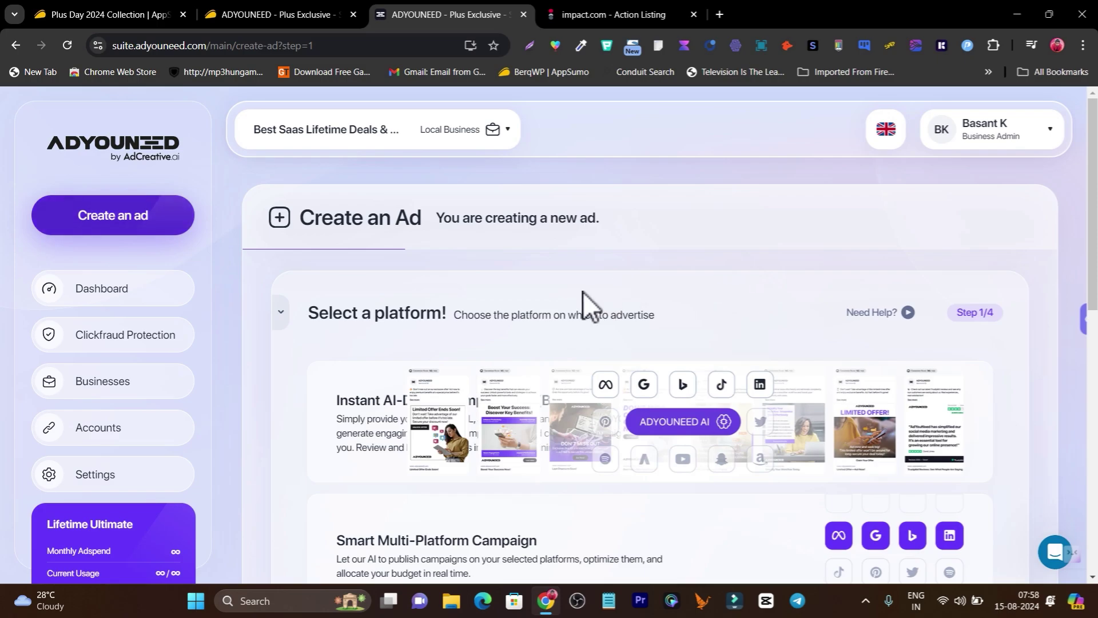
scroll(538, 288, "down", 2)
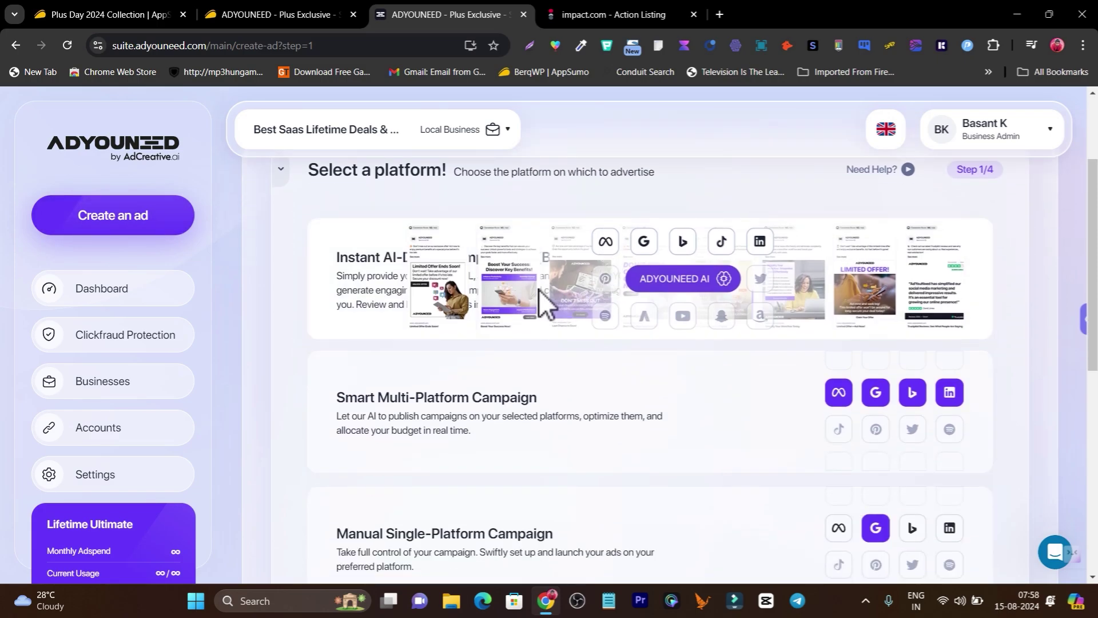
scroll(660, 376, "down", 2)
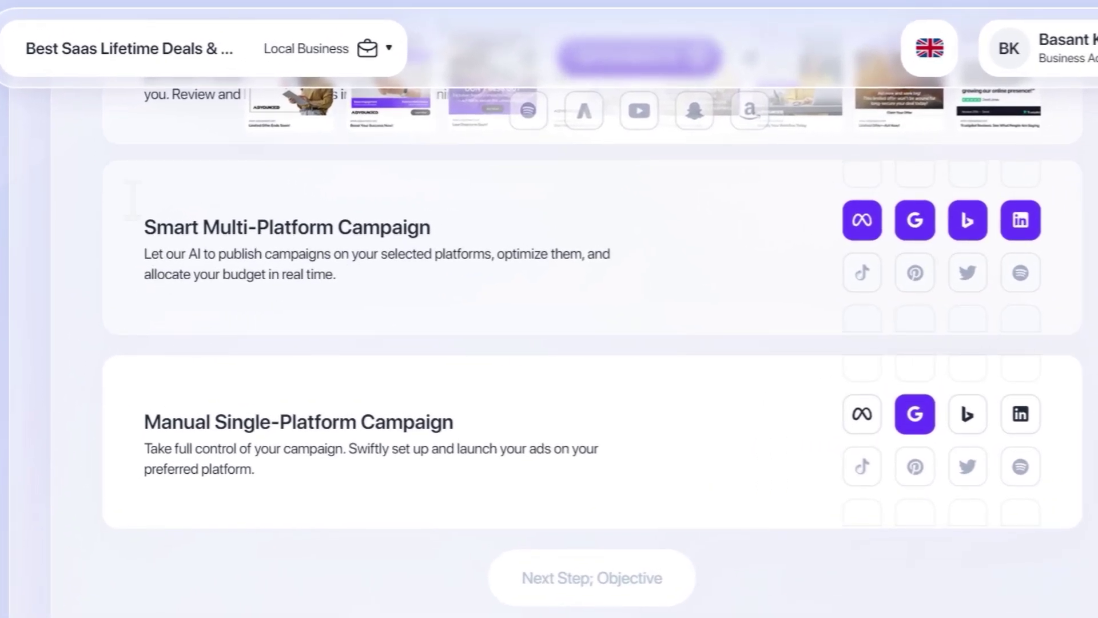
Pick Manual Single-Platform Campaign, Meta Ads, the Traffic to my website objective, and a campaign name
left_click(401, 443)
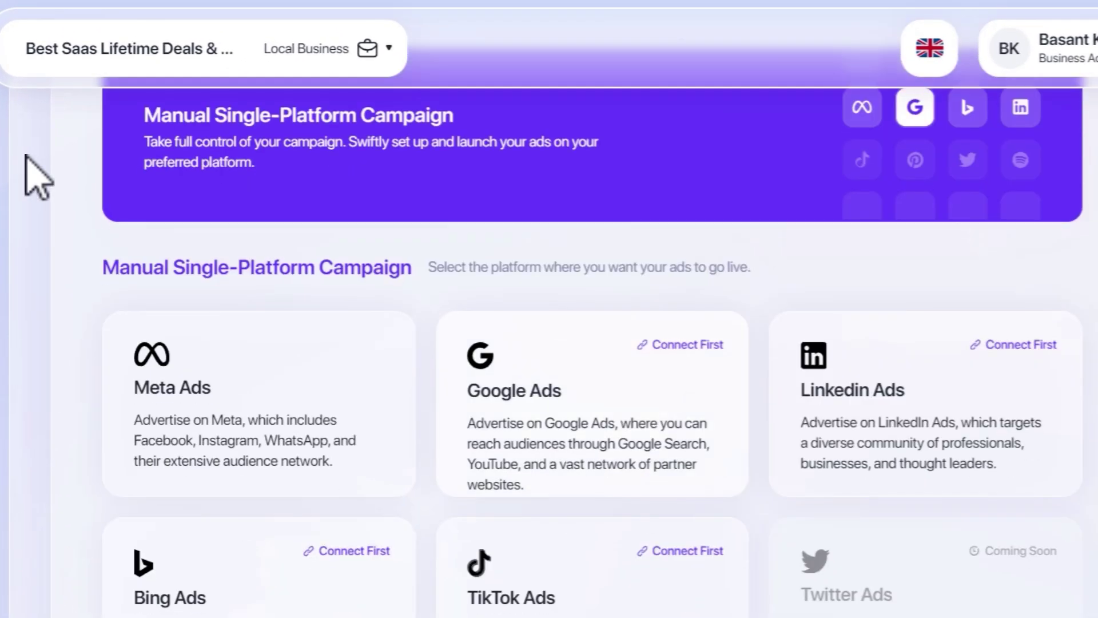
scroll(24, 155, "down", 1)
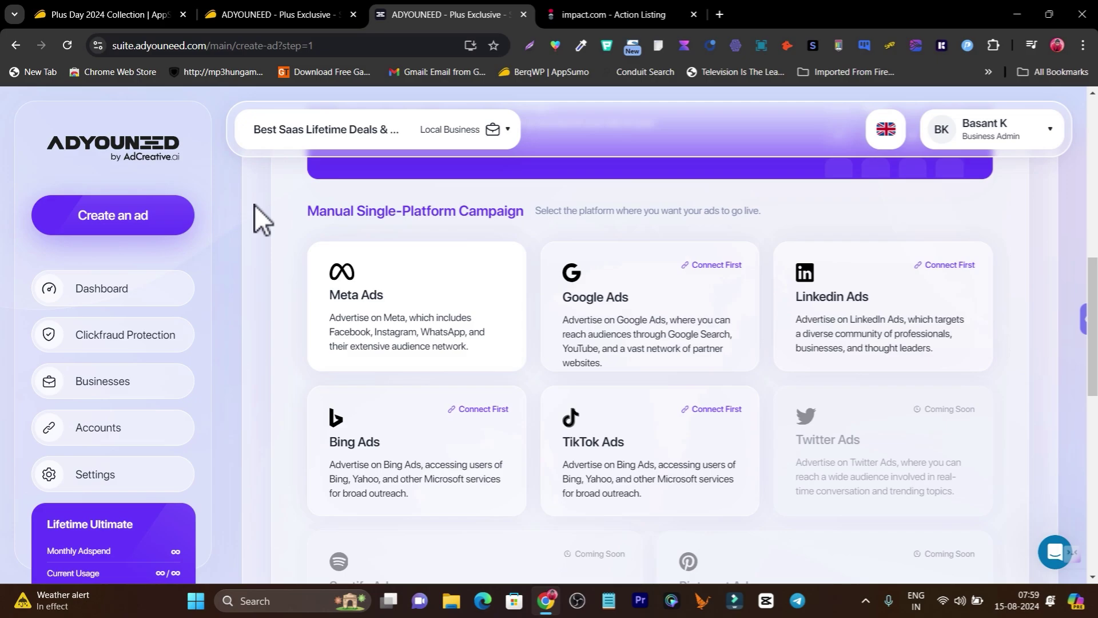
scroll(255, 205, "down", 7)
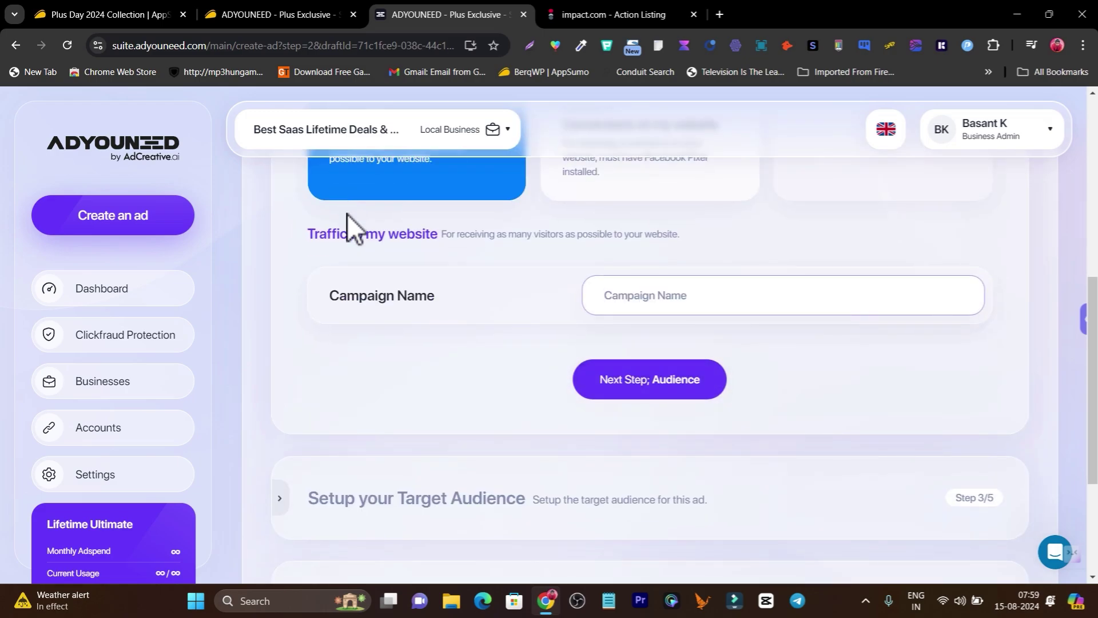
type("o")
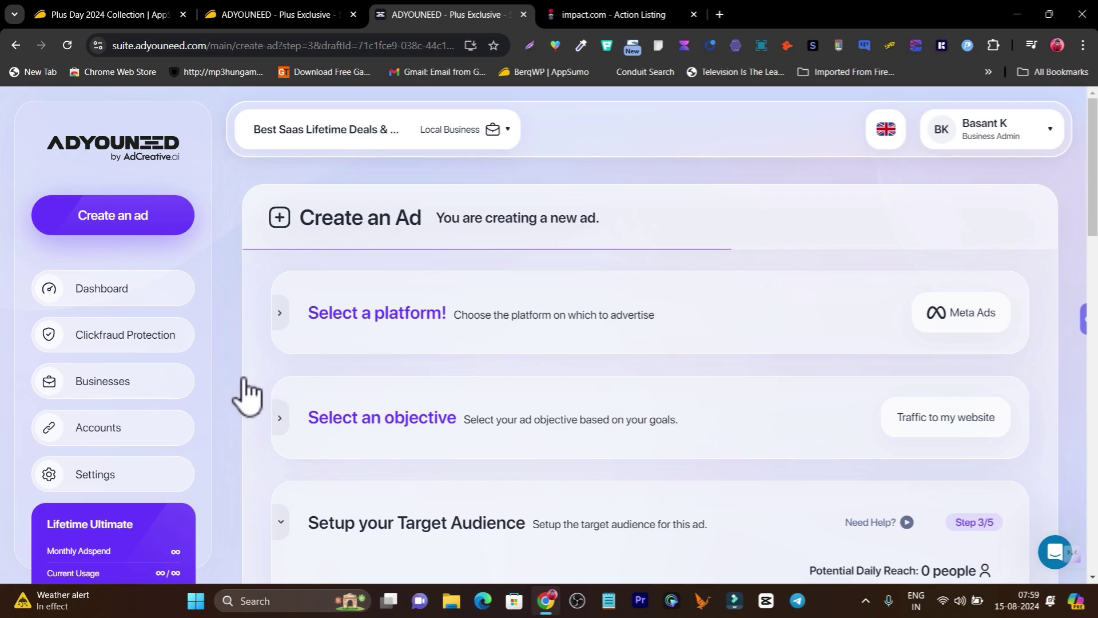
Add India as a target country for the audience
scroll(238, 372, "down", 3)
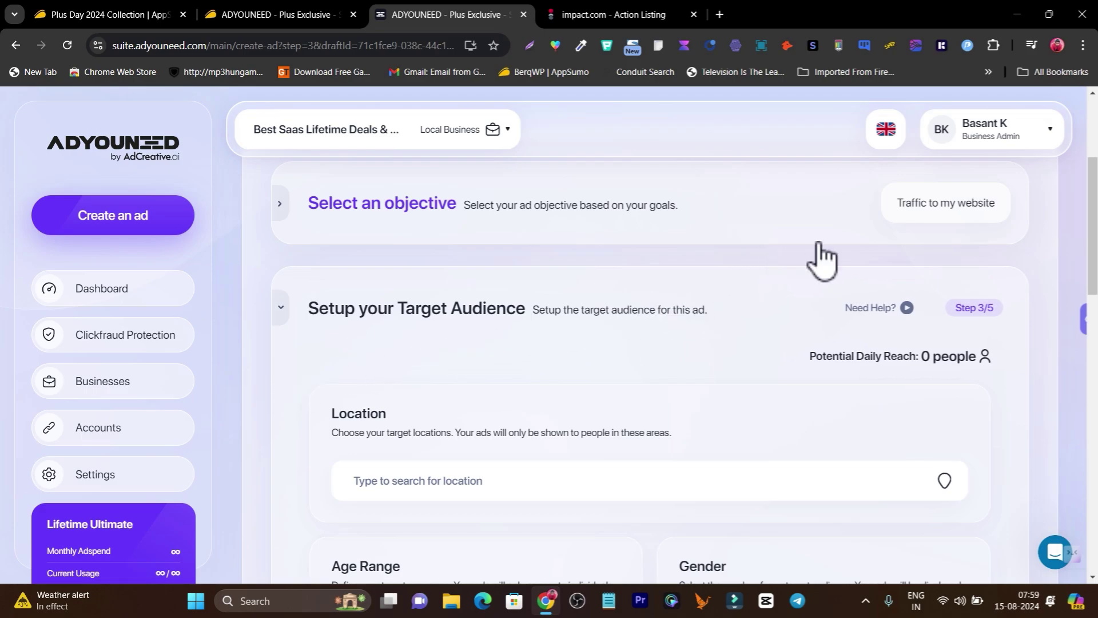
scroll(822, 258, "down", 2)
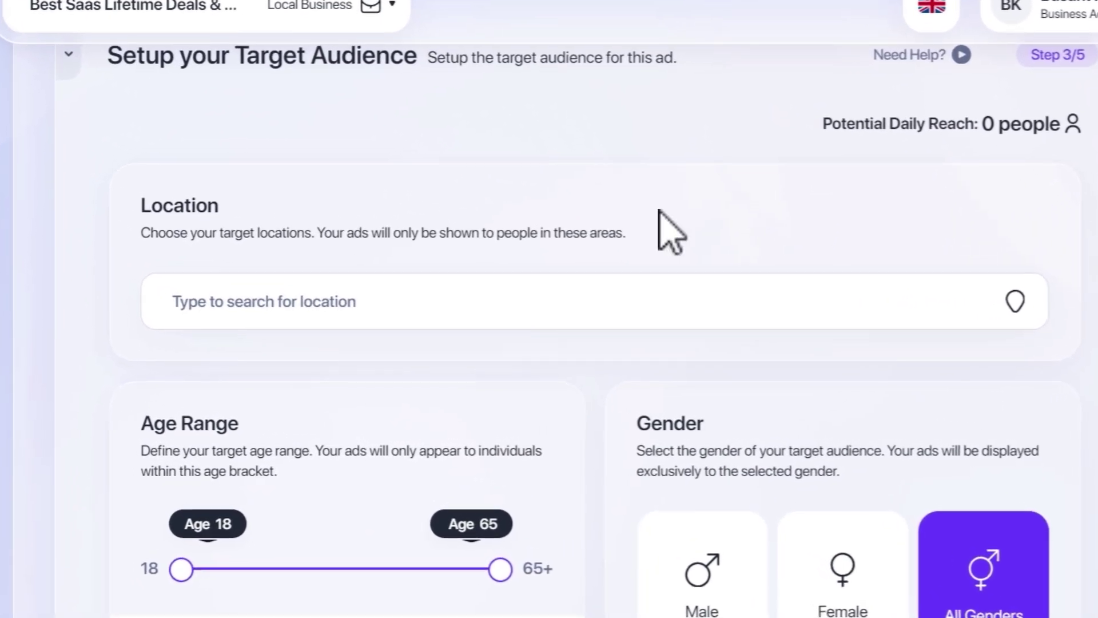
type("Ind")
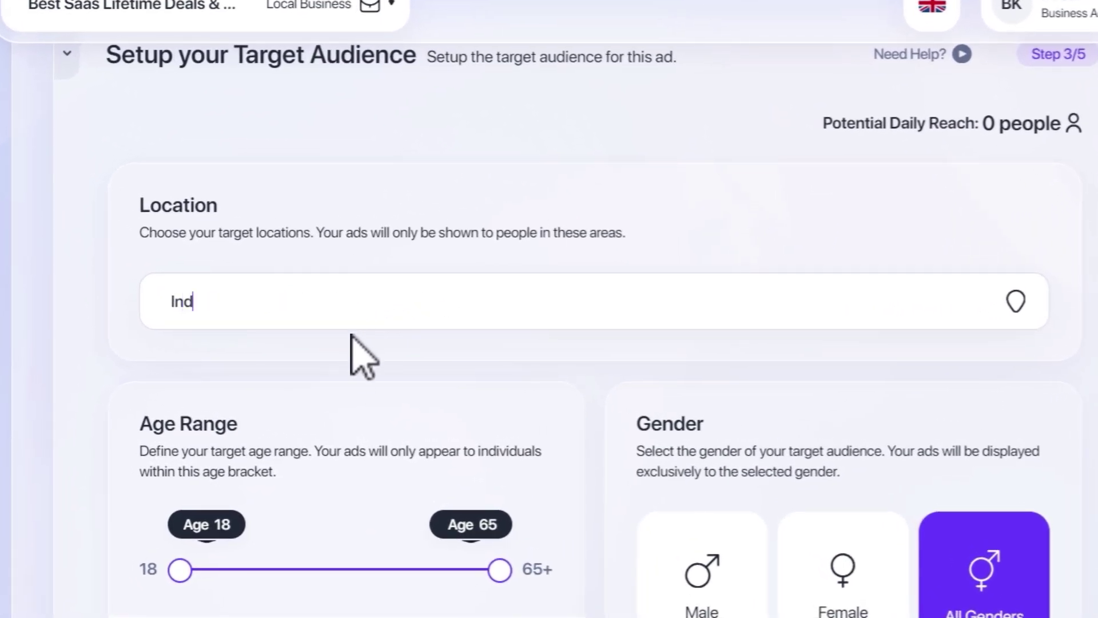
type("ia")
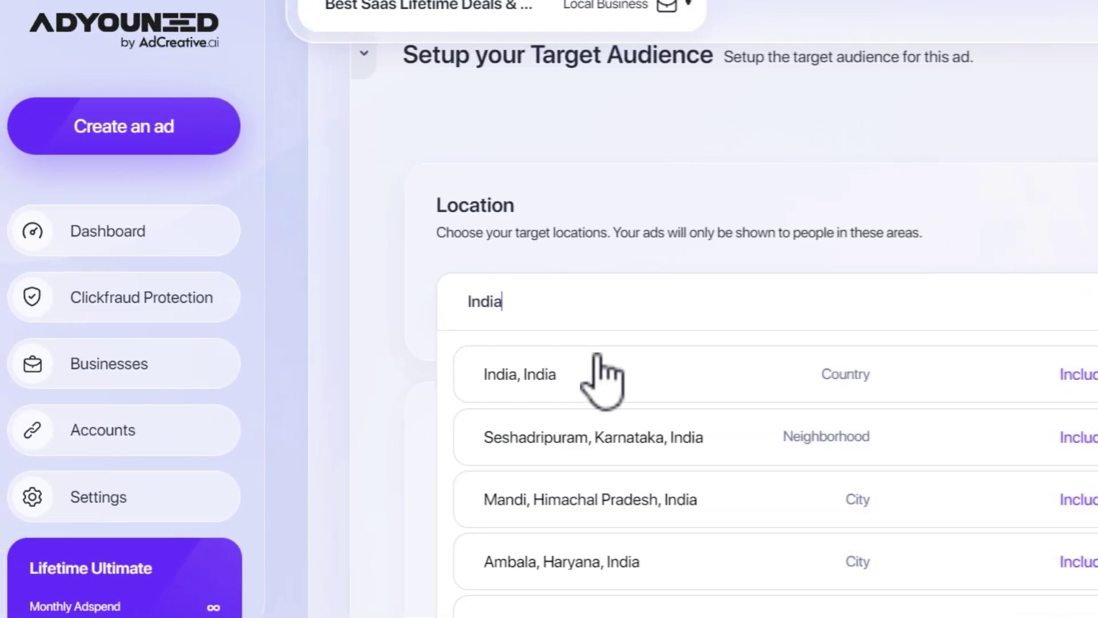
left_click(550, 375)
scroll(744, 458, "down", 5)
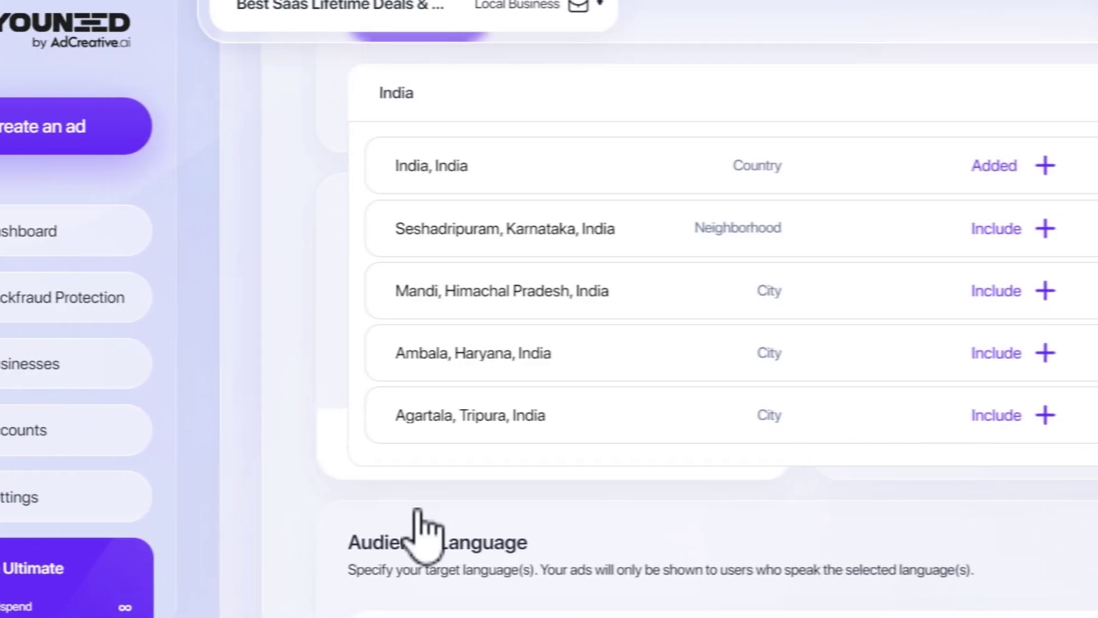
left_click(177, 473)
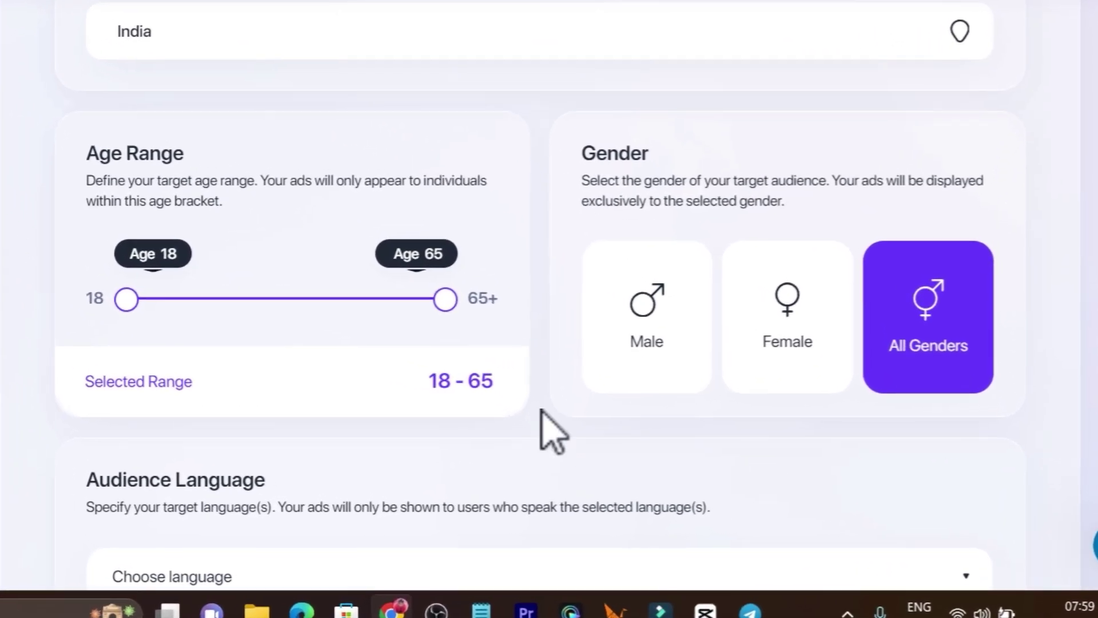
Narrow the age range to 18–51 and add English (US) as the audience language
left_click_drag(444, 299, 348, 299)
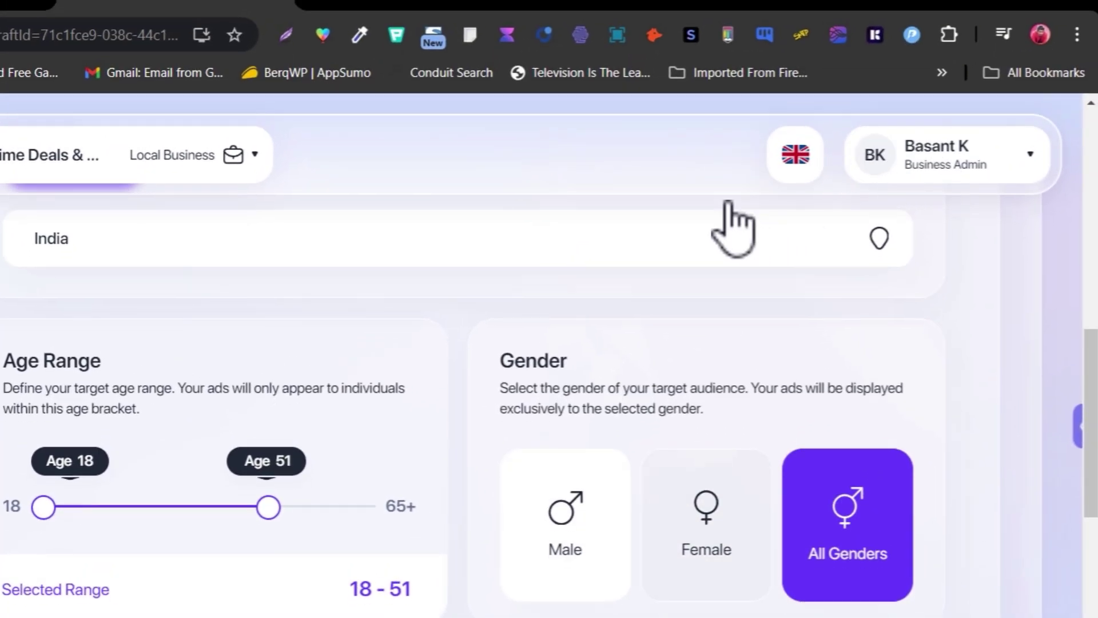
scroll(731, 225, "down", 5)
left_click(11, 379)
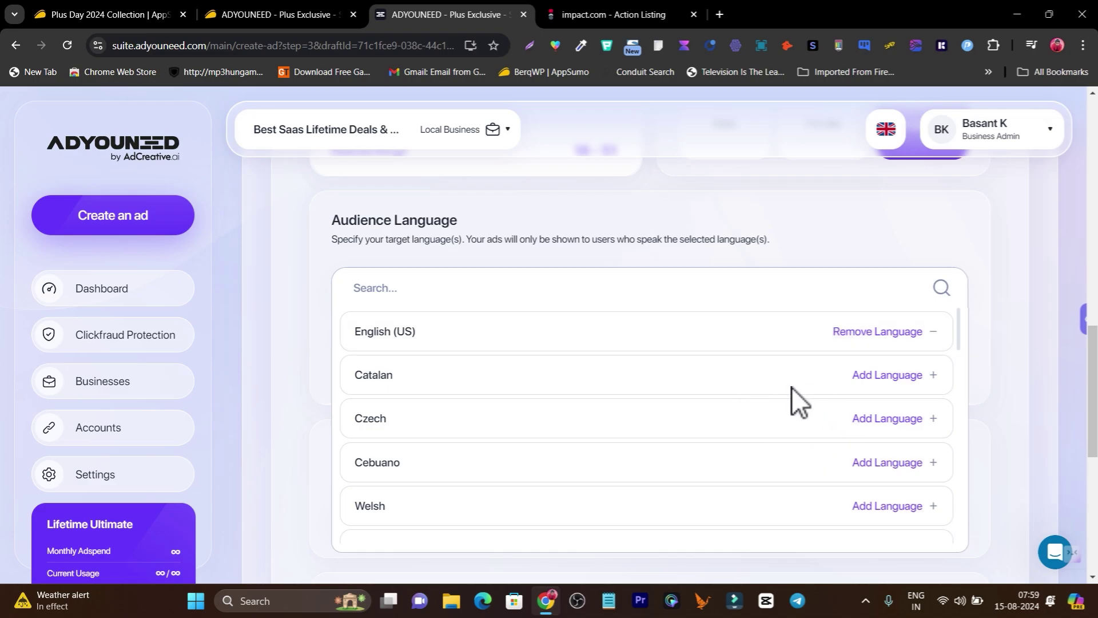
scroll(813, 428, "down", 4)
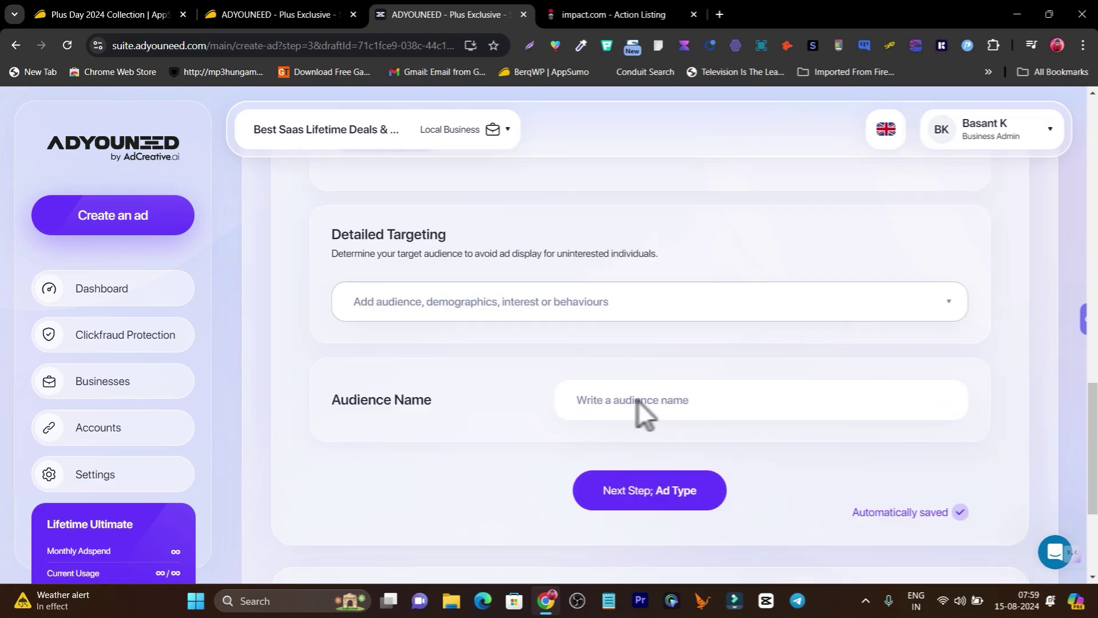
left_click(389, 312)
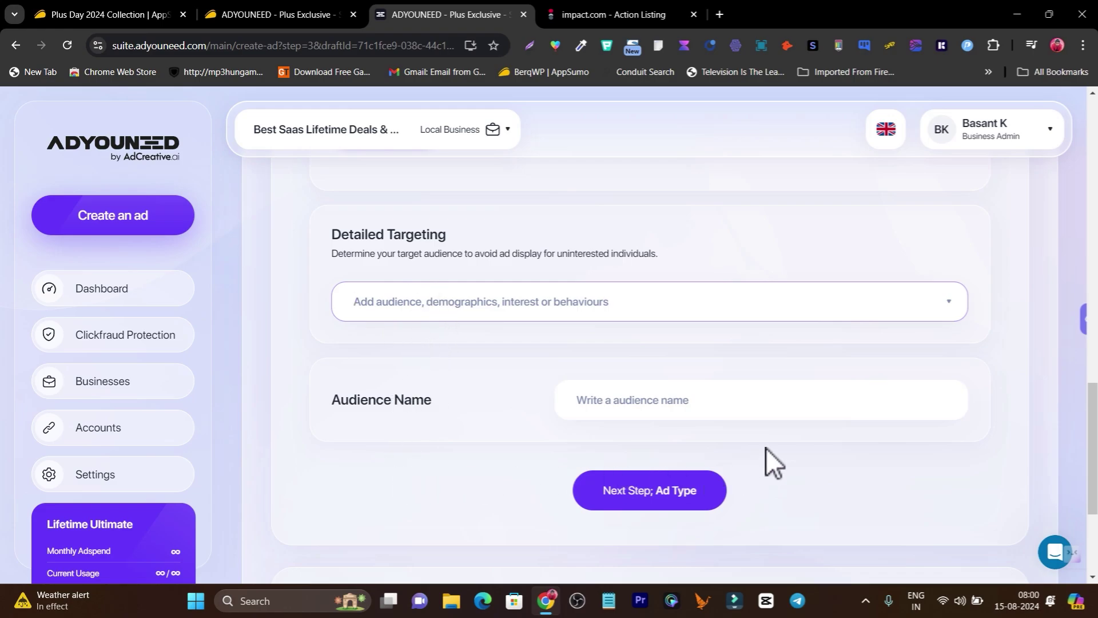
Search 'Sports', include the Sports (sports) interest, and enter 'India, Sports' as the audience name
type("Sports")
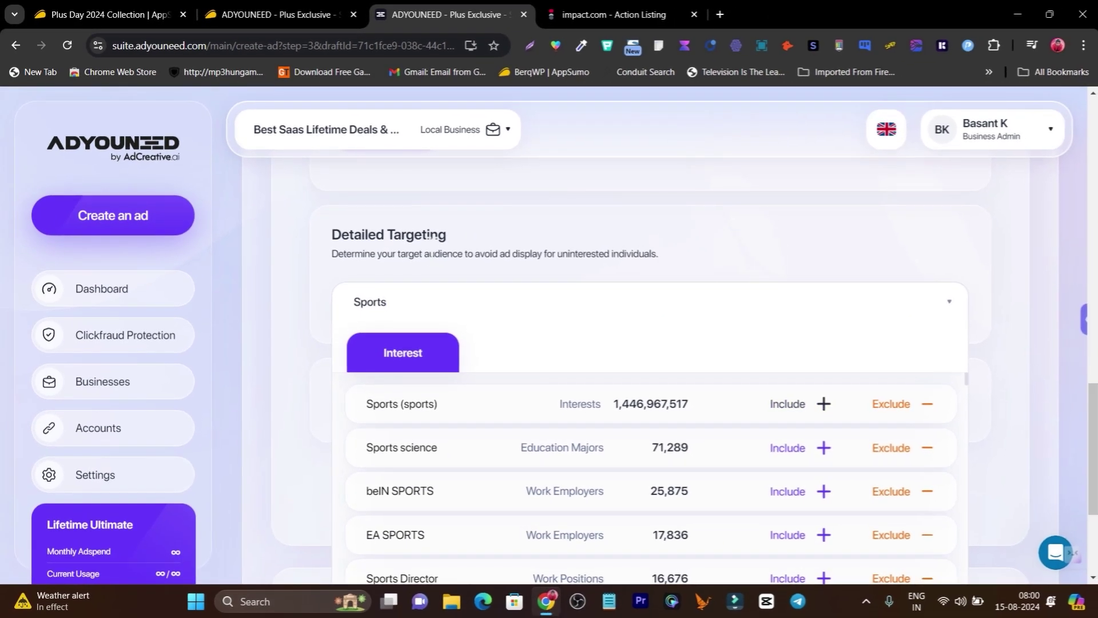
left_click(800, 403)
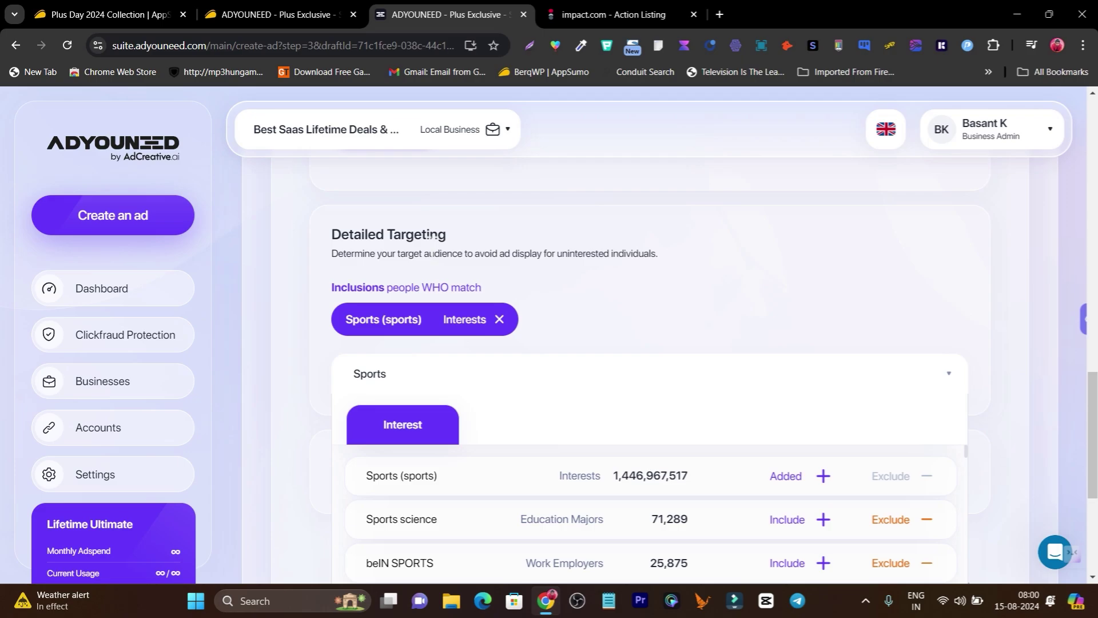
scroll(433, 243, "up", 10)
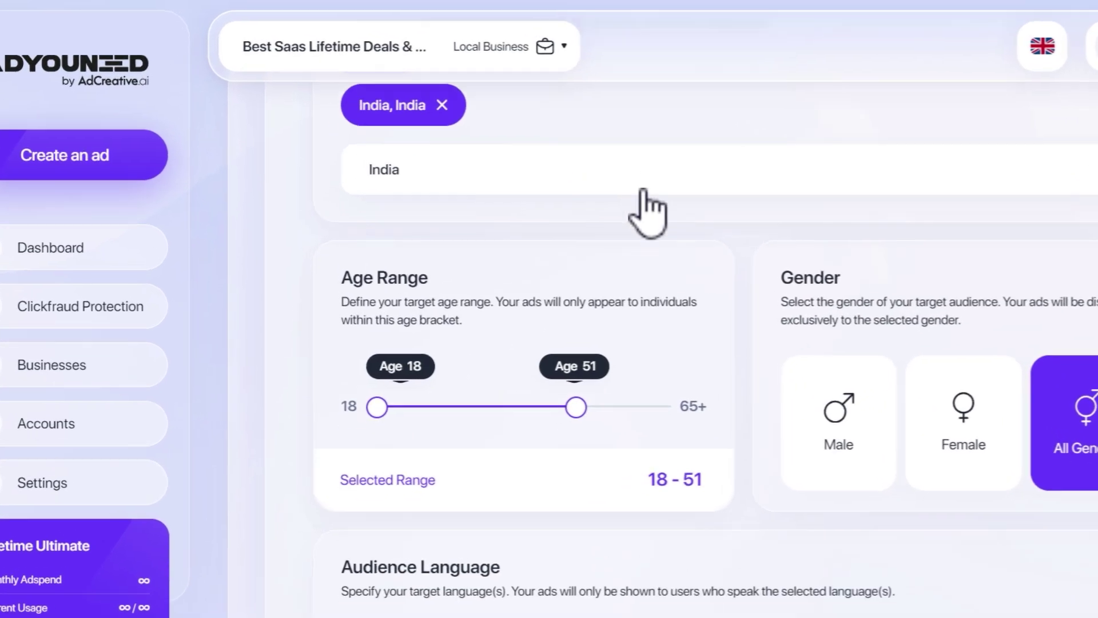
scroll(480, 318, "down", 5)
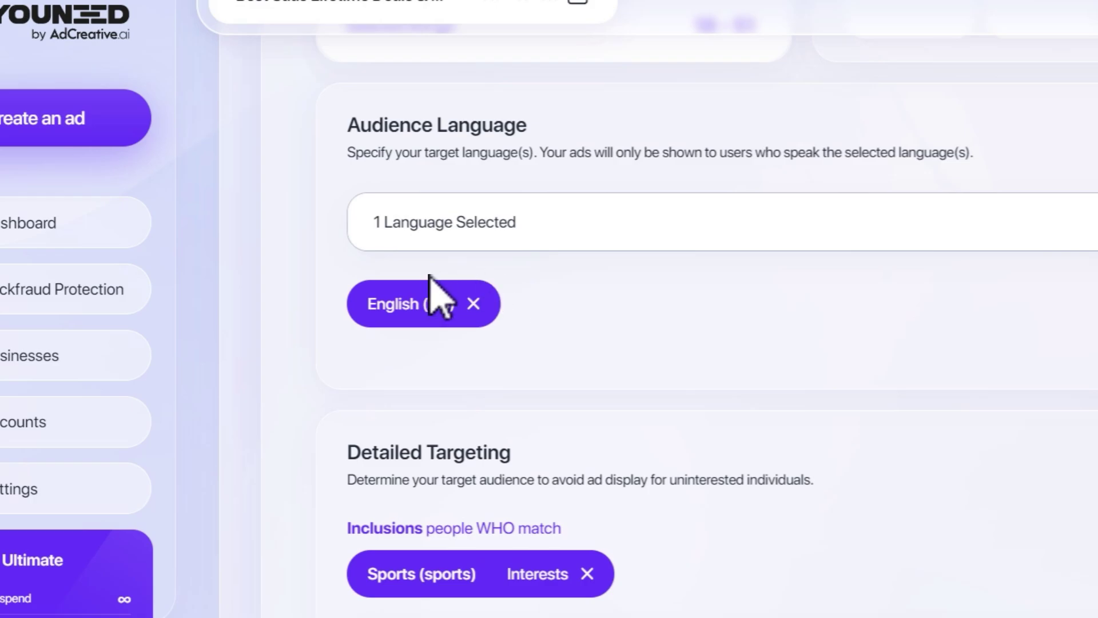
scroll(433, 303, "down", 10)
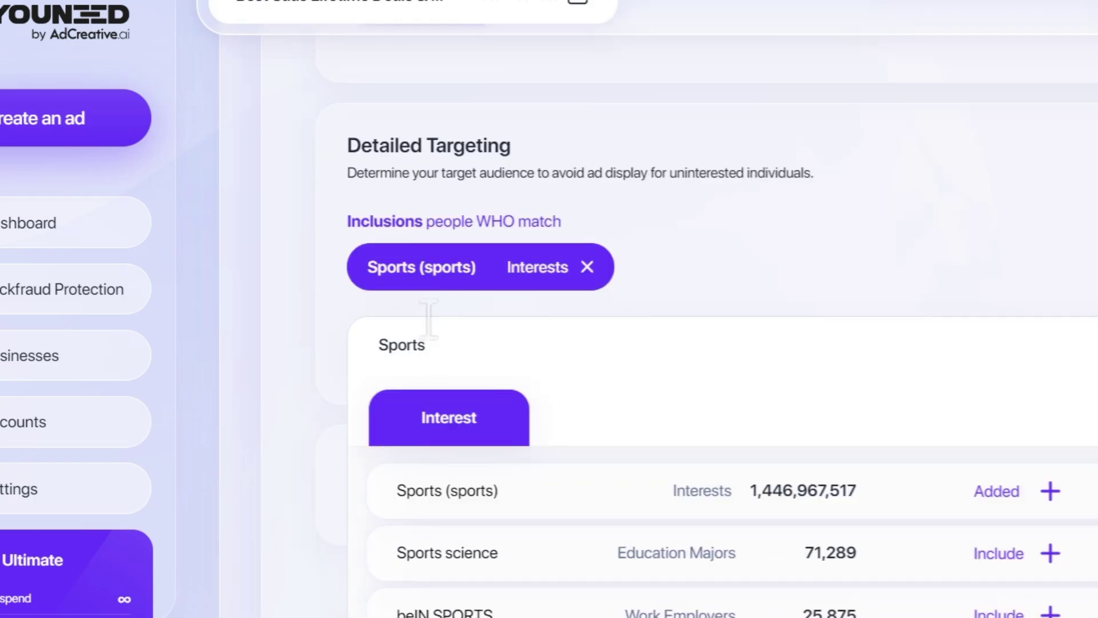
left_click(456, 309)
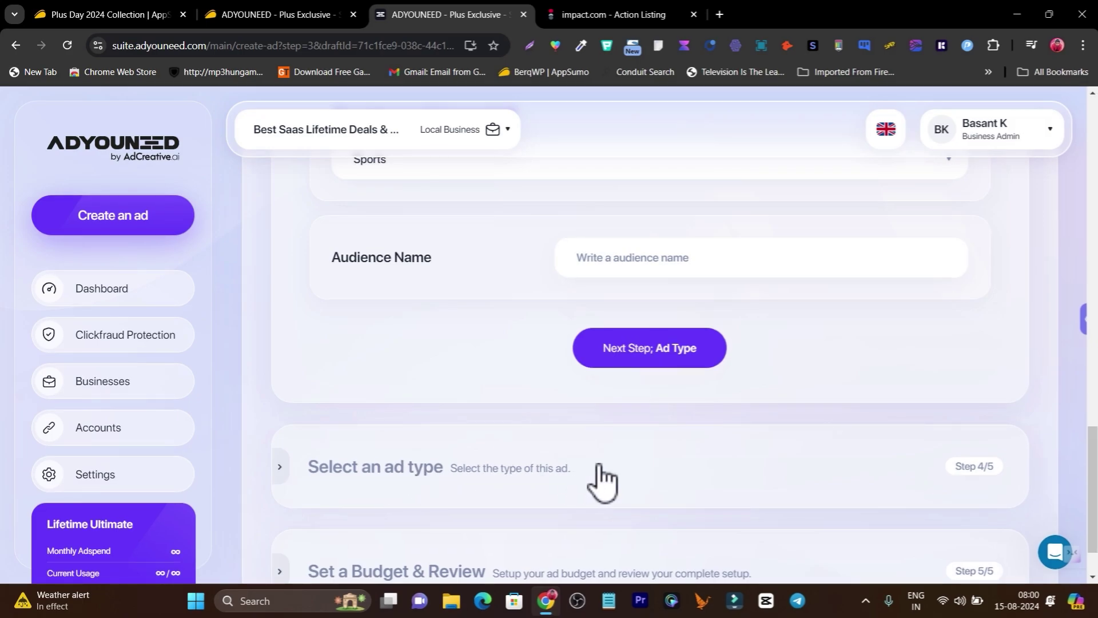
key("Tab")
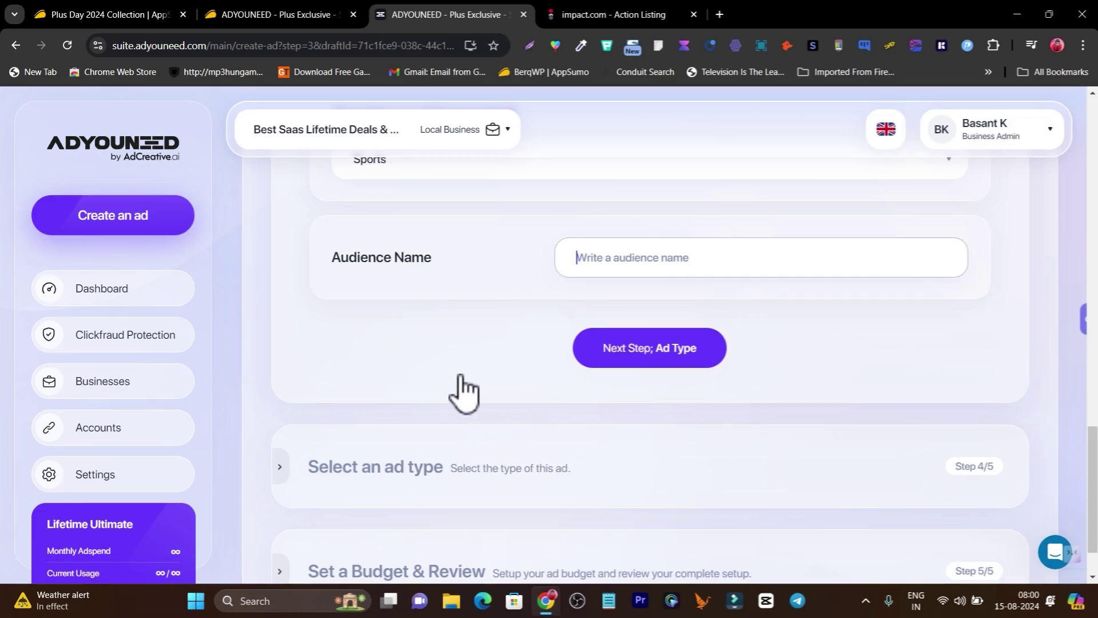
type("India")
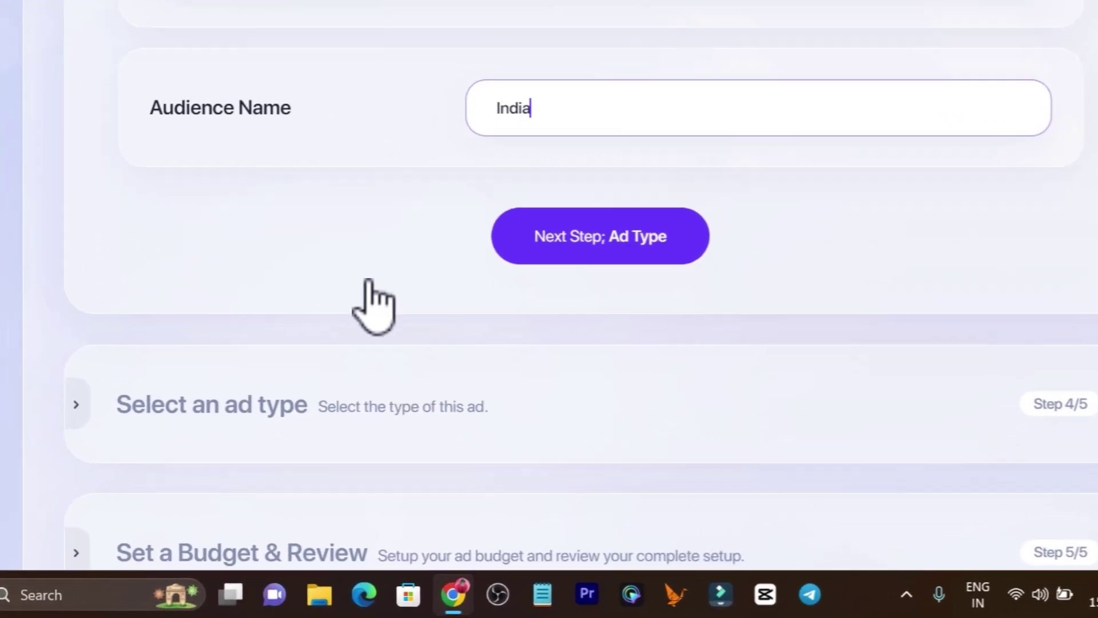
type(", Spor")
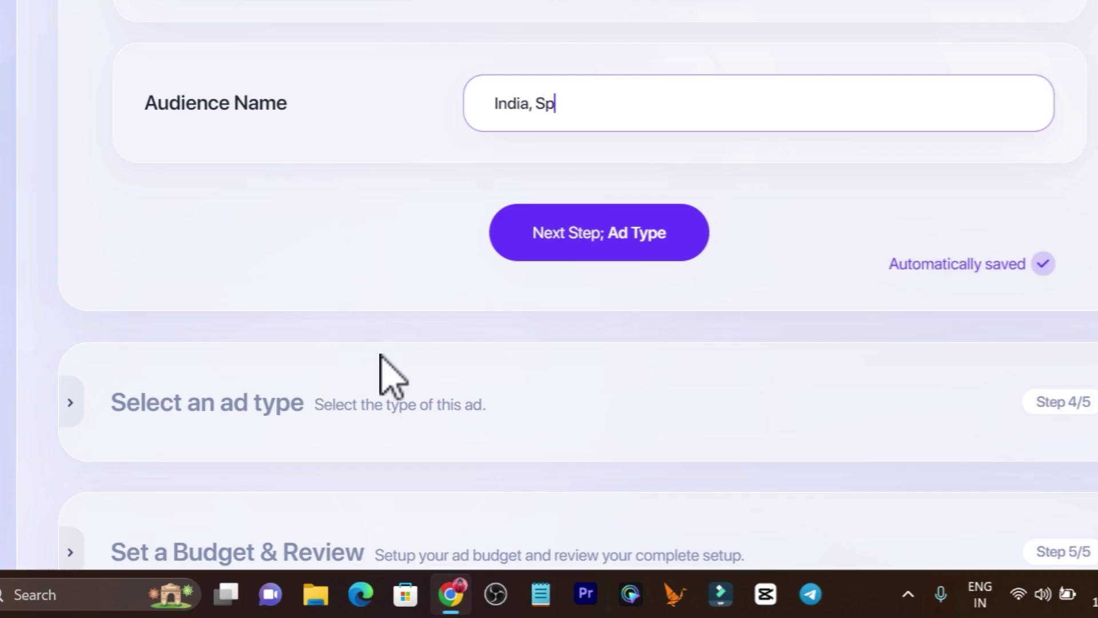
type("ts")
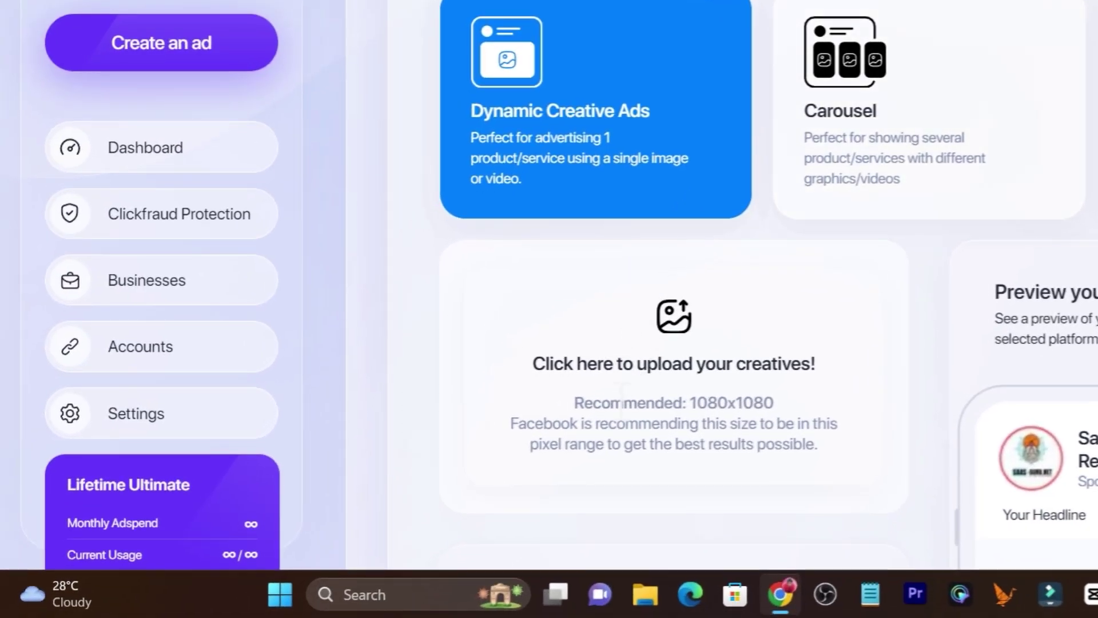
Keep Dynamic Creative Ads and open the Select Images picker for up to 10 creatives
scroll(767, 338, "down", 4)
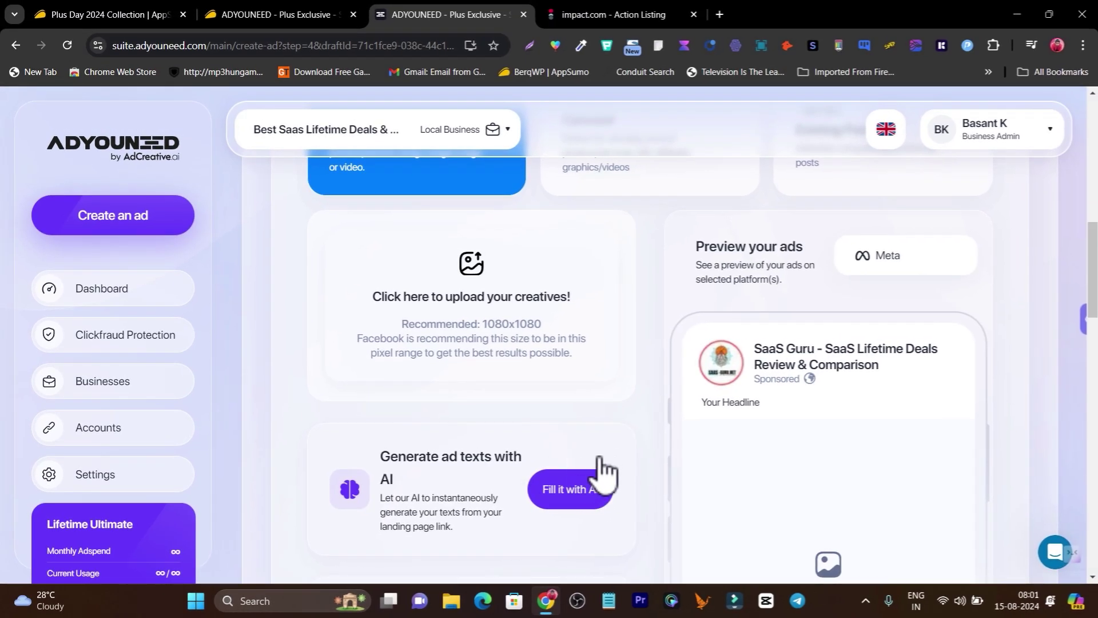
left_click(597, 461)
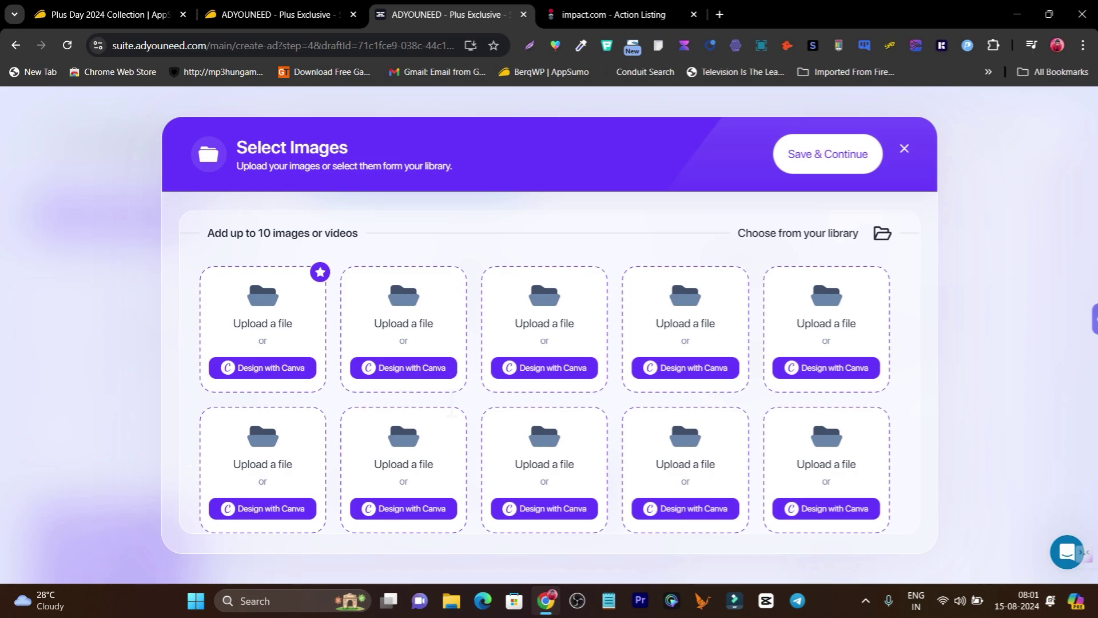
Select three Blogging Bootcamp images from the library, including the 3 DAYS and green versions
left_click(584, 429)
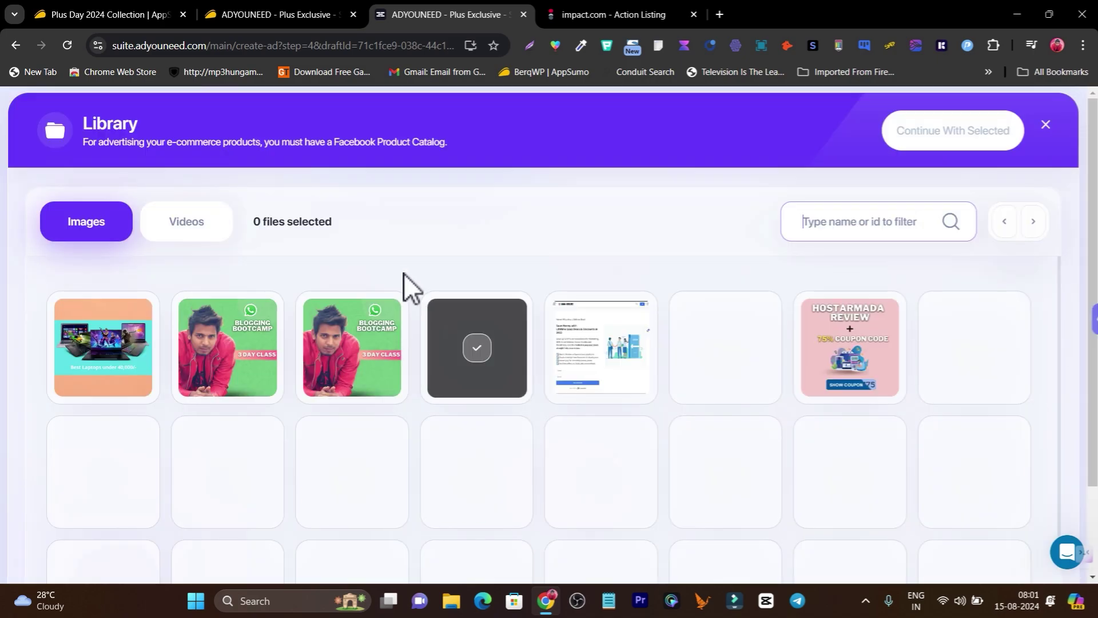
scroll(399, 466, "down", 3)
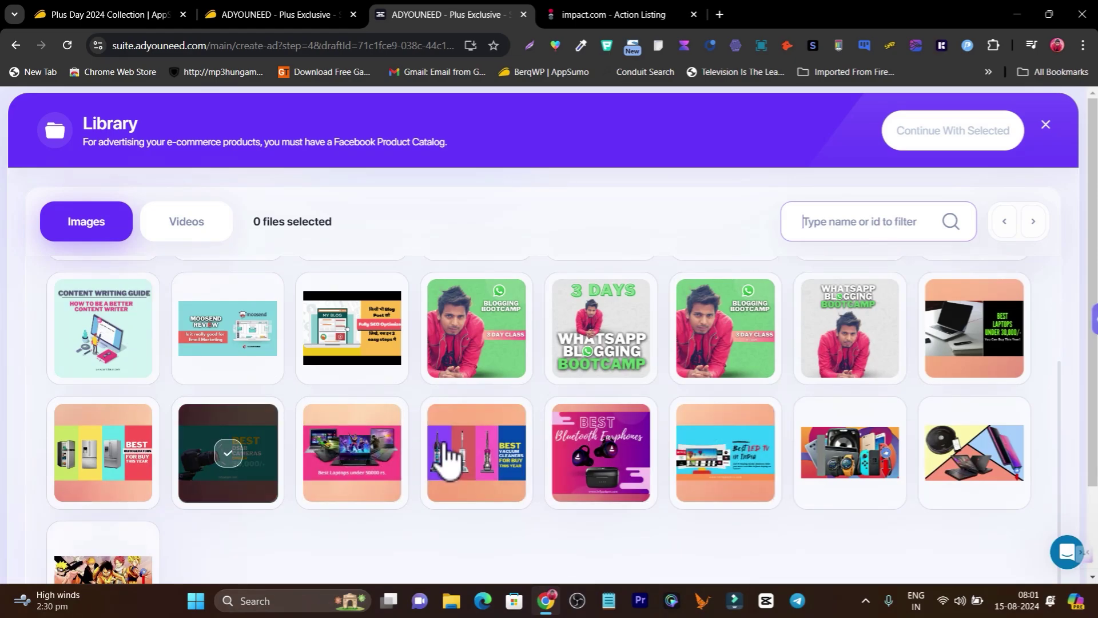
scroll(448, 459, "up", 3)
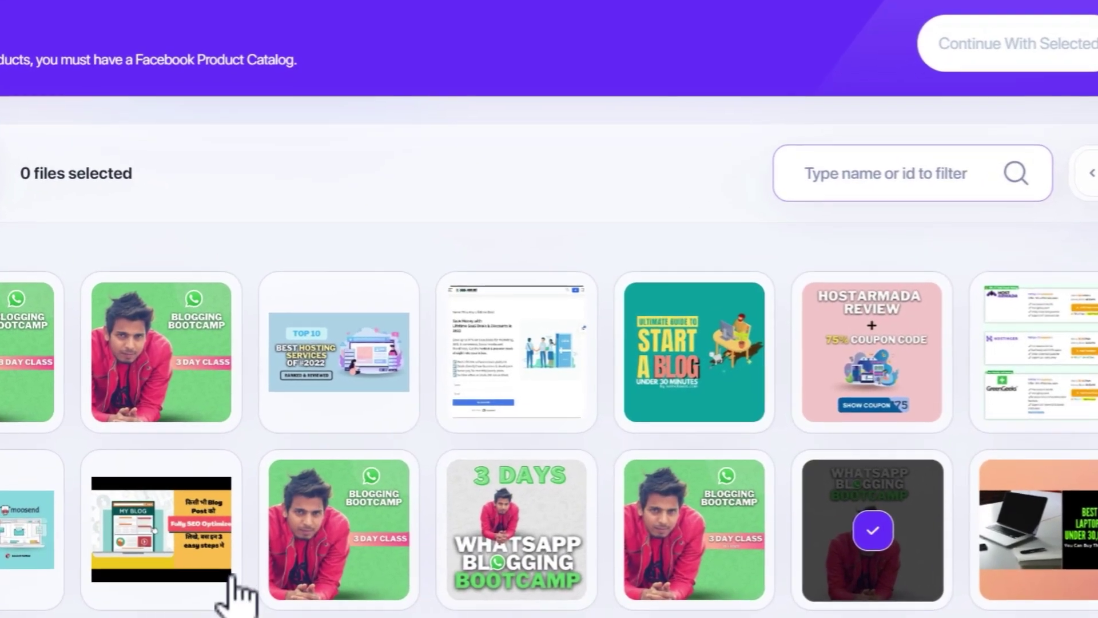
left_click(868, 520)
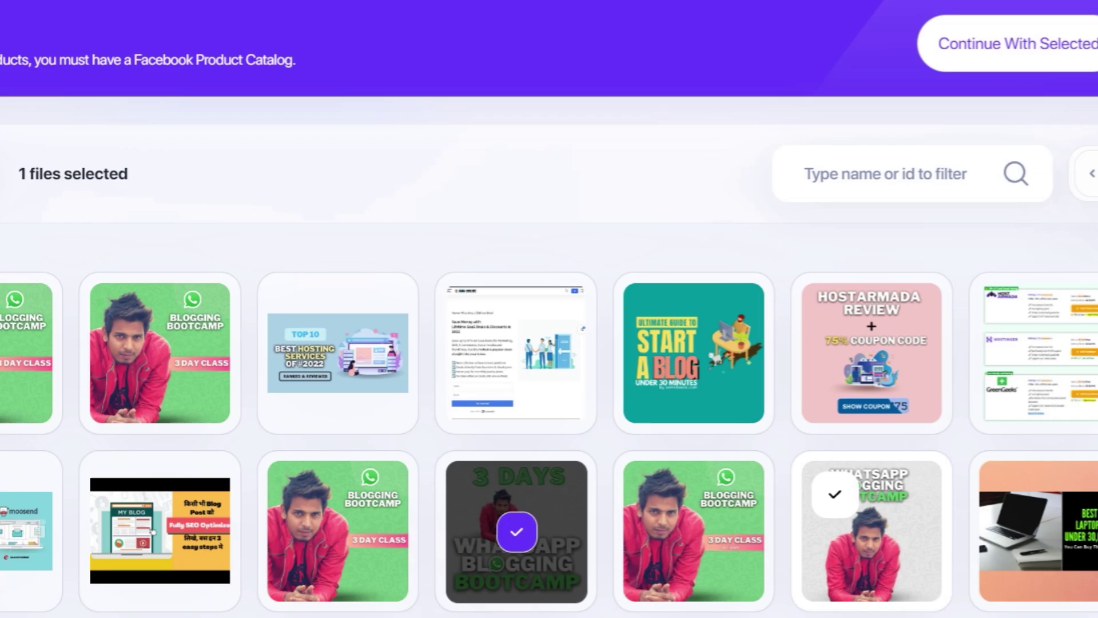
left_click(515, 527)
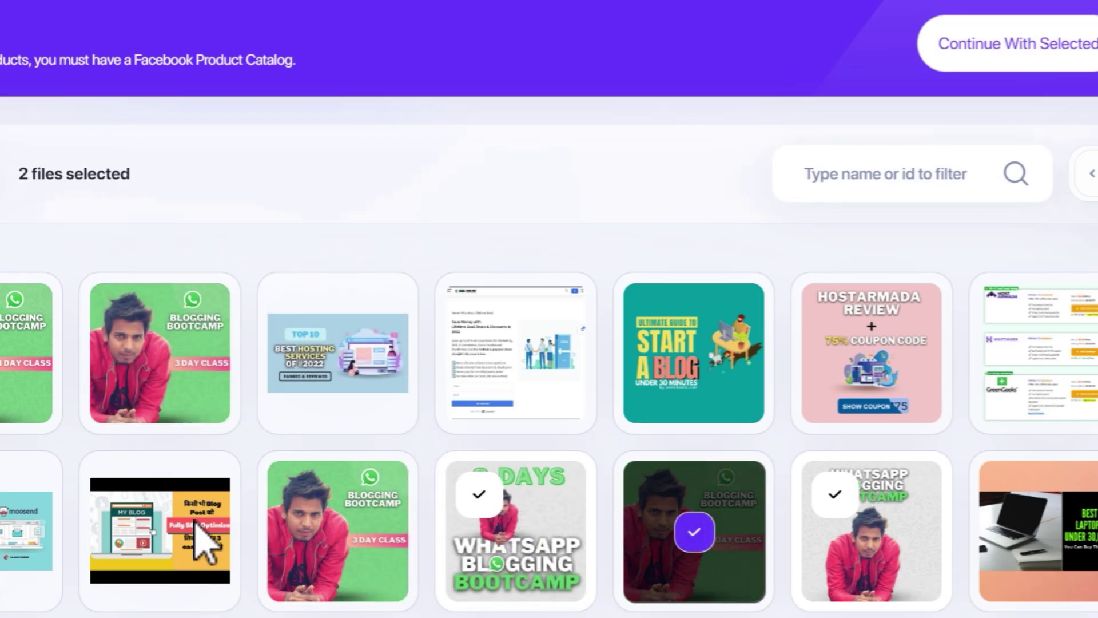
left_click(694, 532)
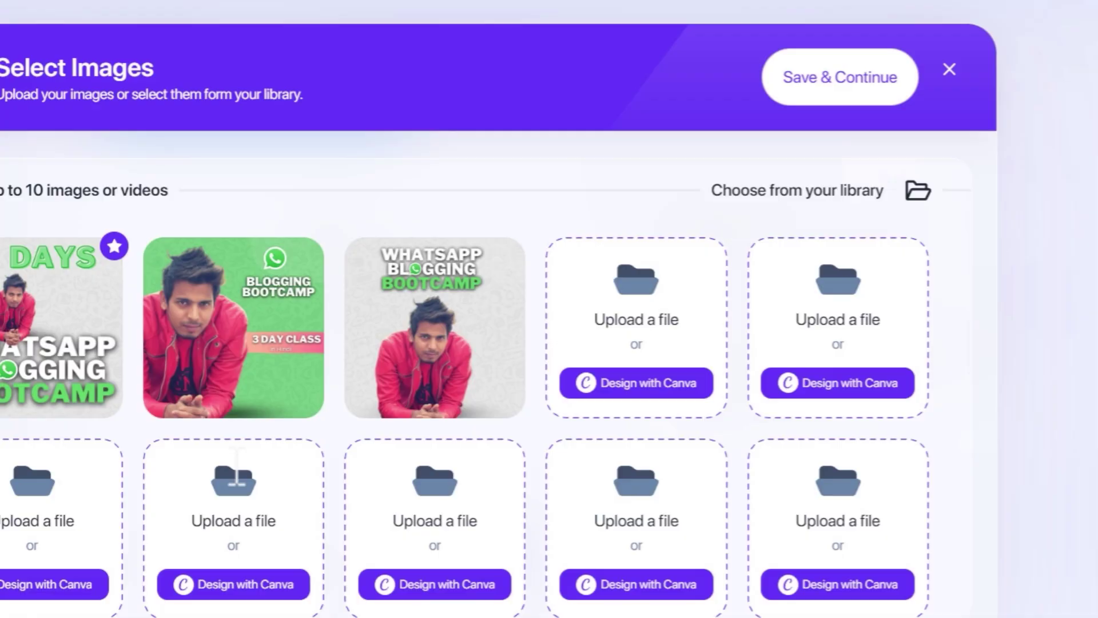
left_click(840, 77)
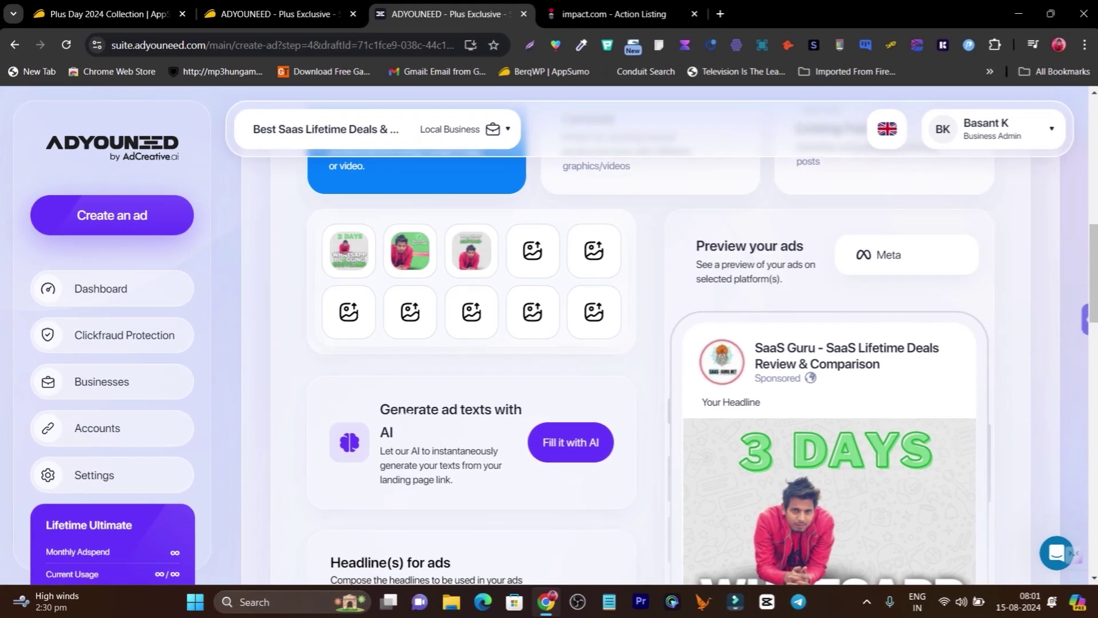
scroll(417, 387, "down", 5)
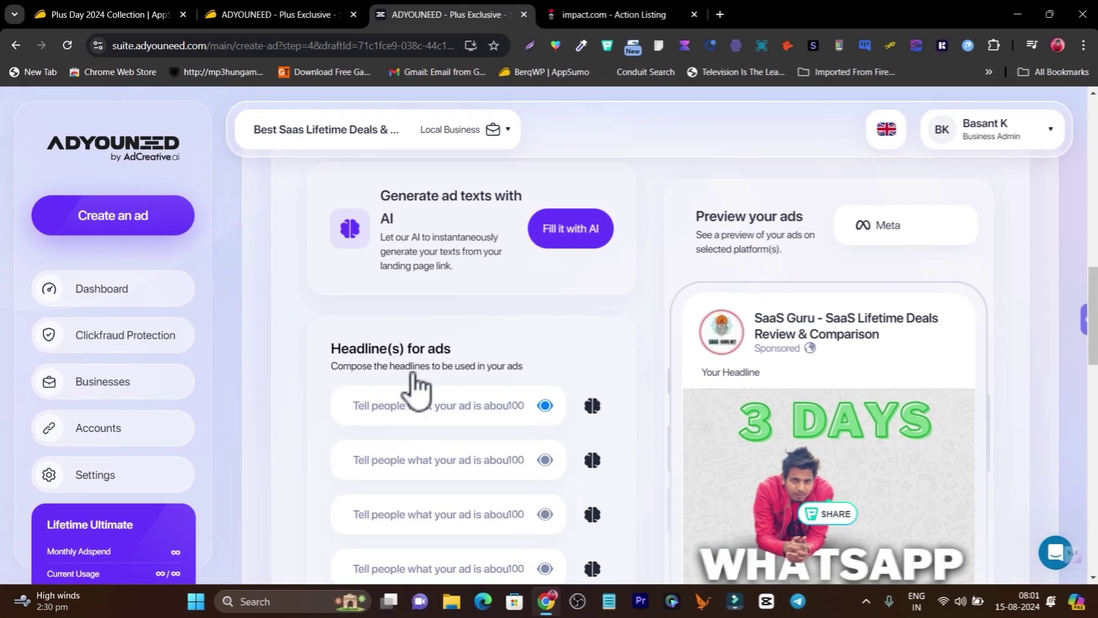
scroll(640, 316, "up", 3)
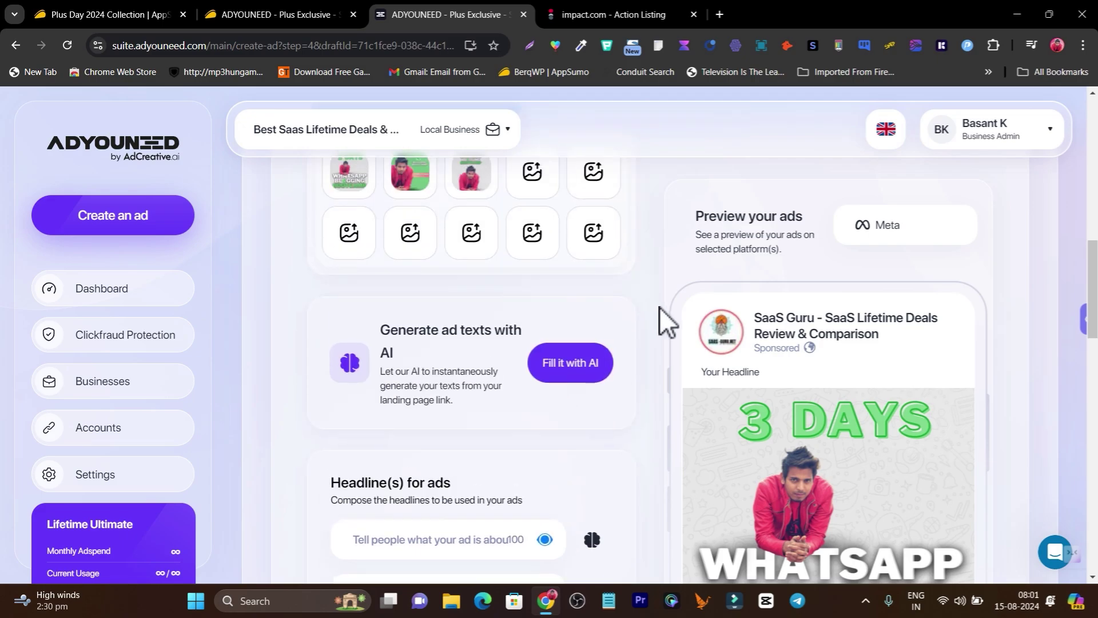
scroll(735, 292, "down", 3)
scroll(900, 311, "down", 3)
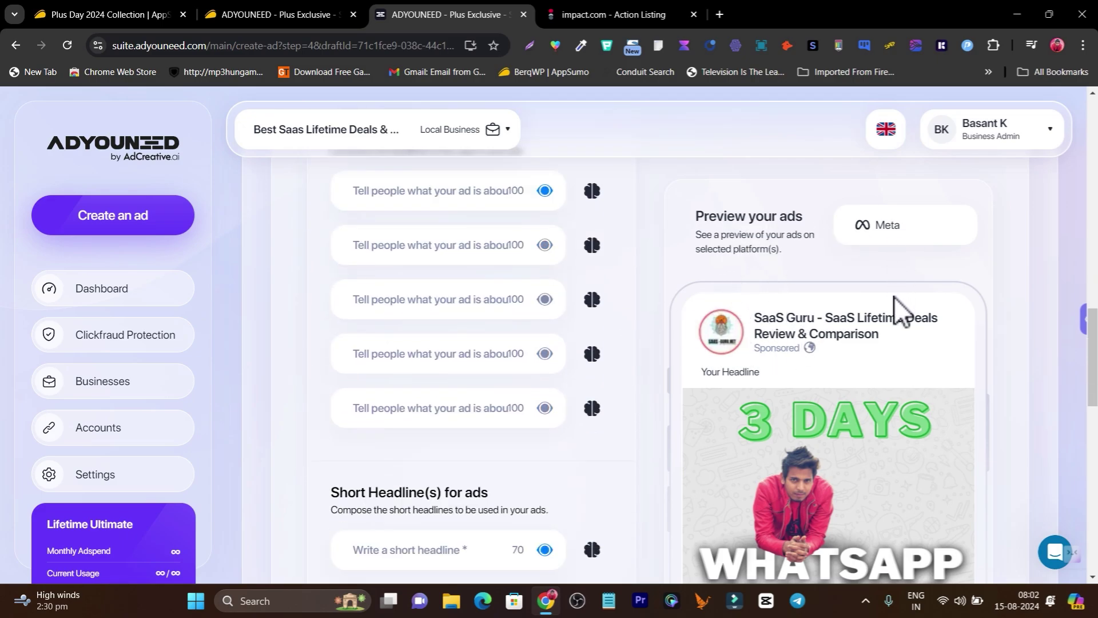
scroll(841, 351, "up", 6)
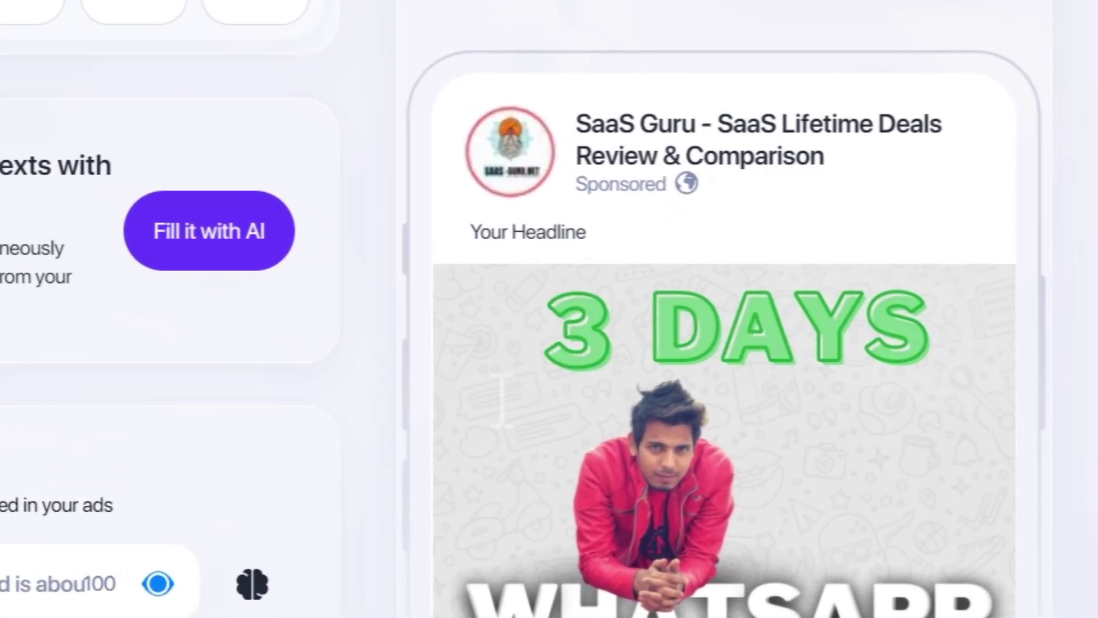
scroll(791, 457, "down", 3)
scroll(642, 436, "down", 3)
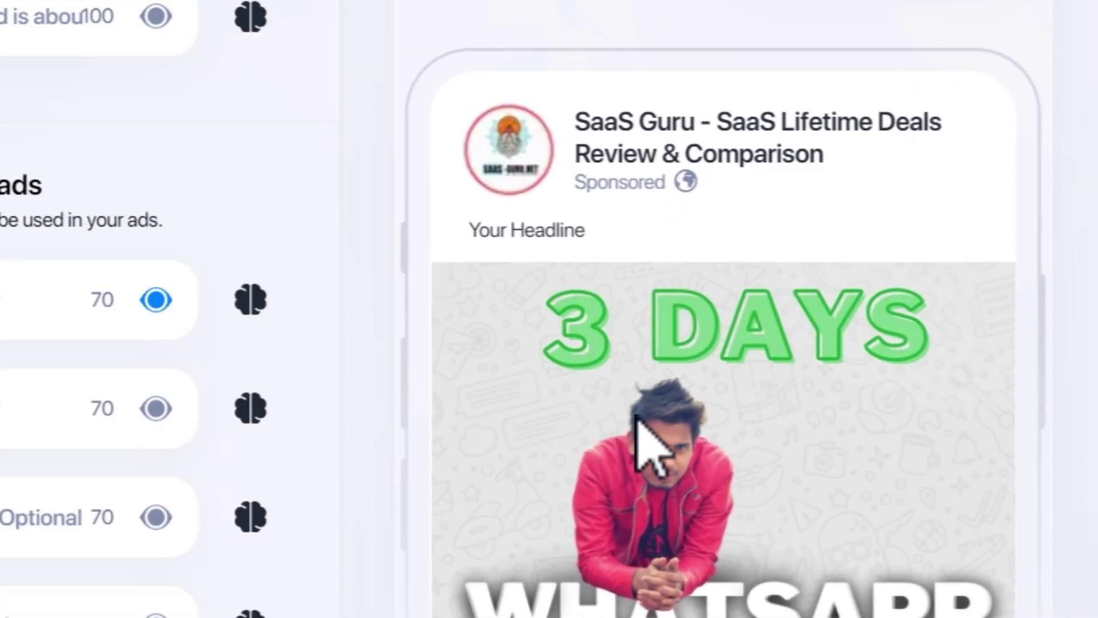
scroll(832, 496, "down", 2)
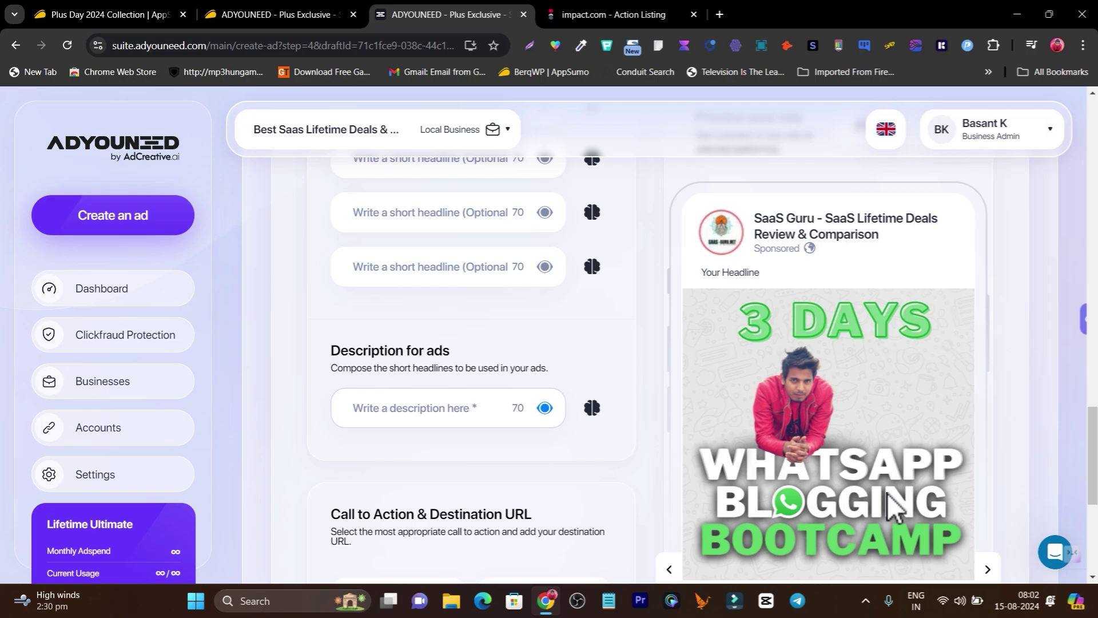
scroll(888, 492, "down", 7)
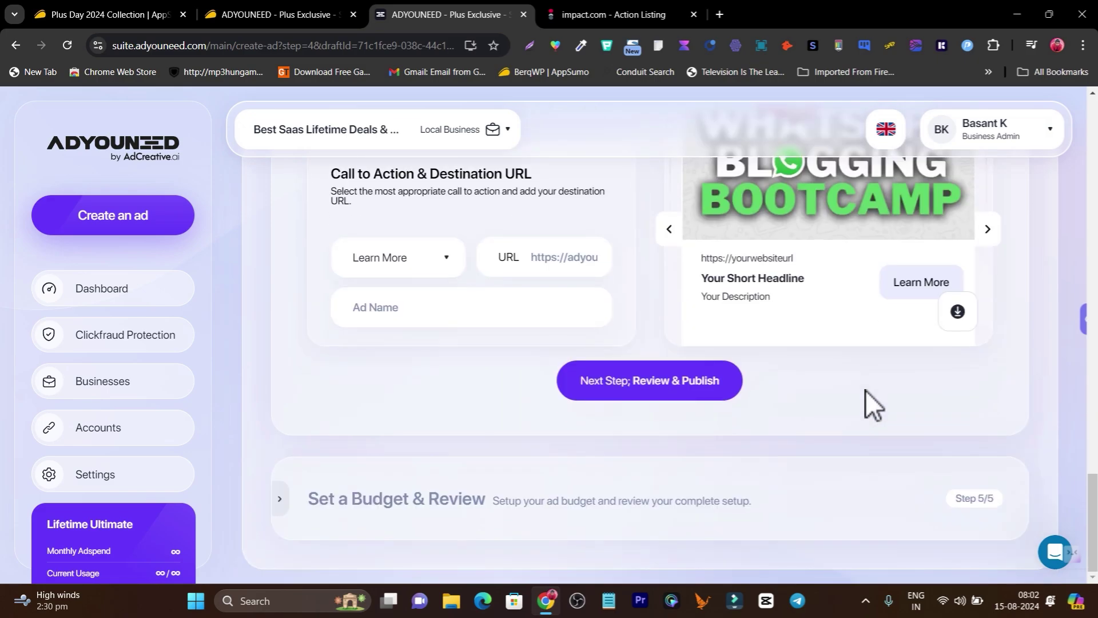
scroll(869, 401, "up", 10)
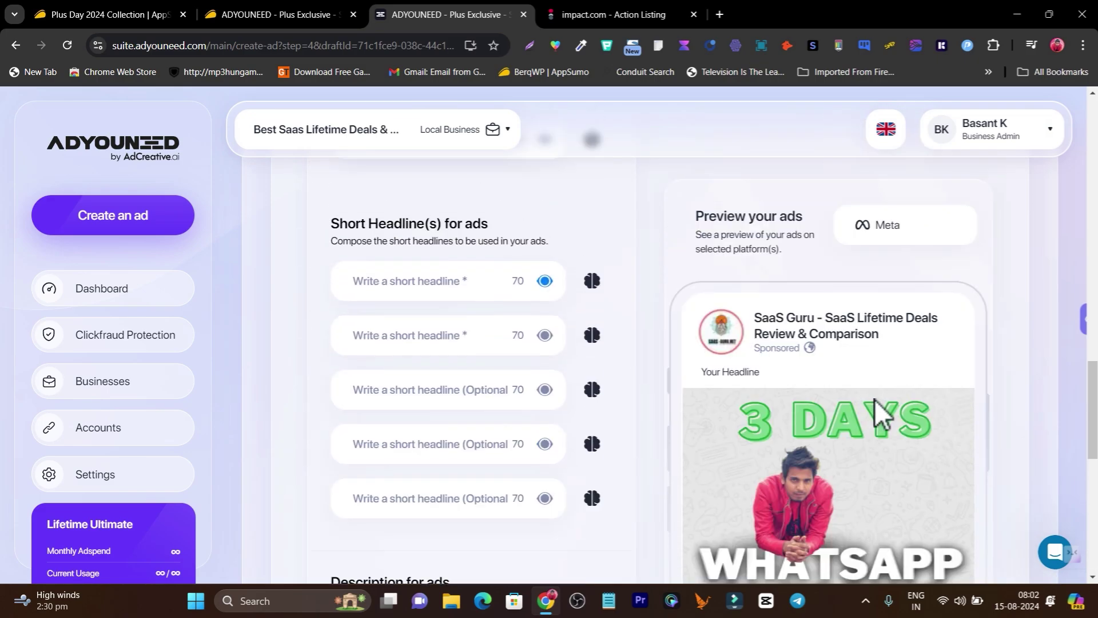
scroll(990, 427, "up", 5)
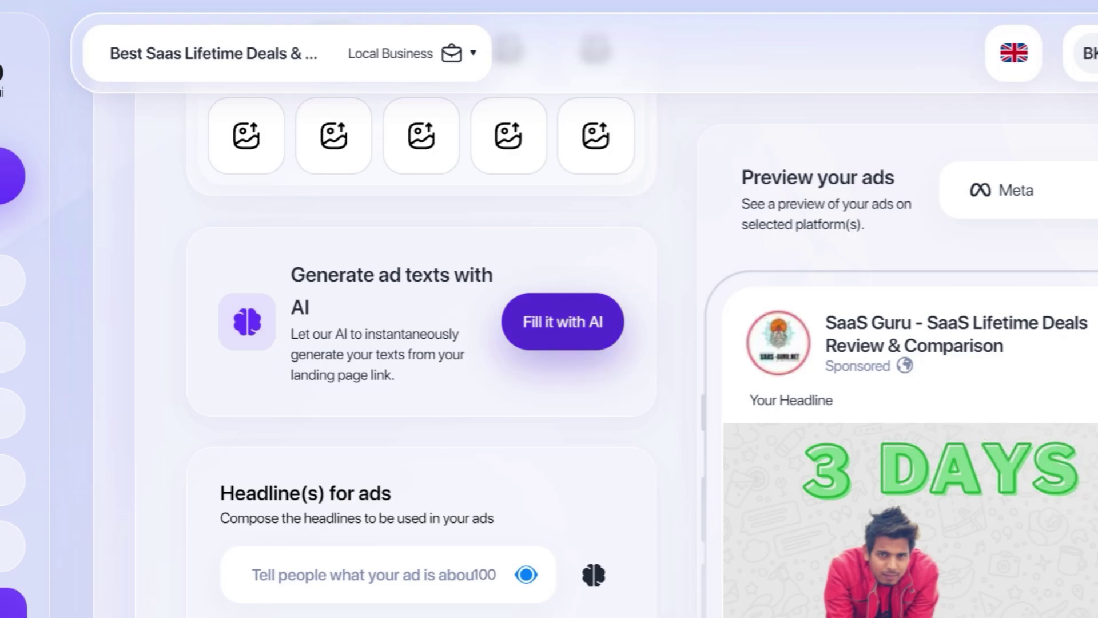
left_click(563, 321)
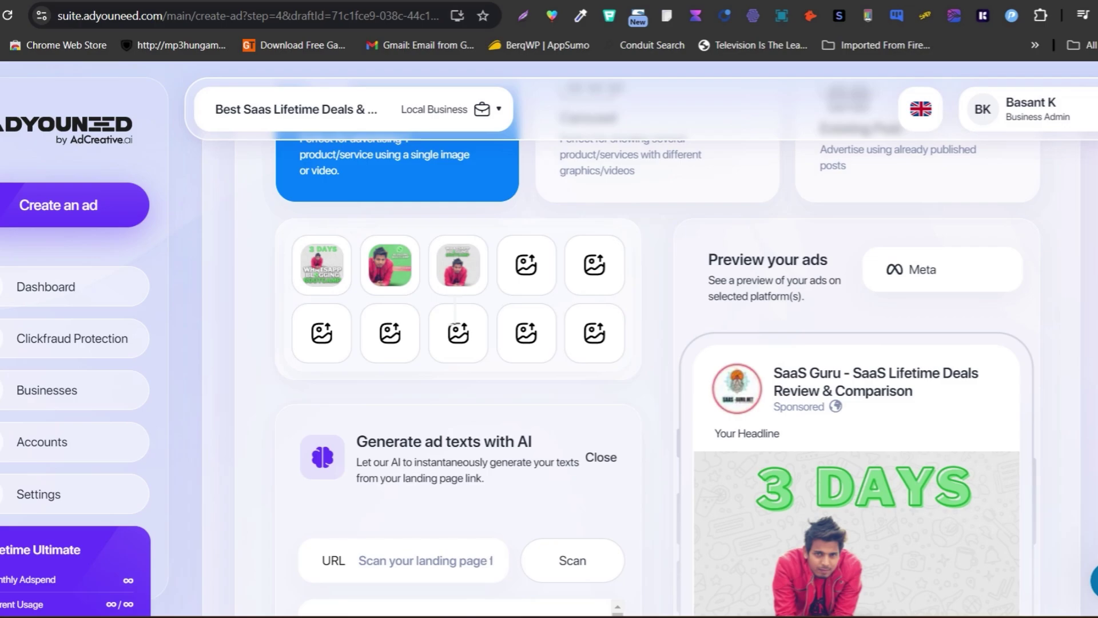
scroll(696, 263, "down", 5)
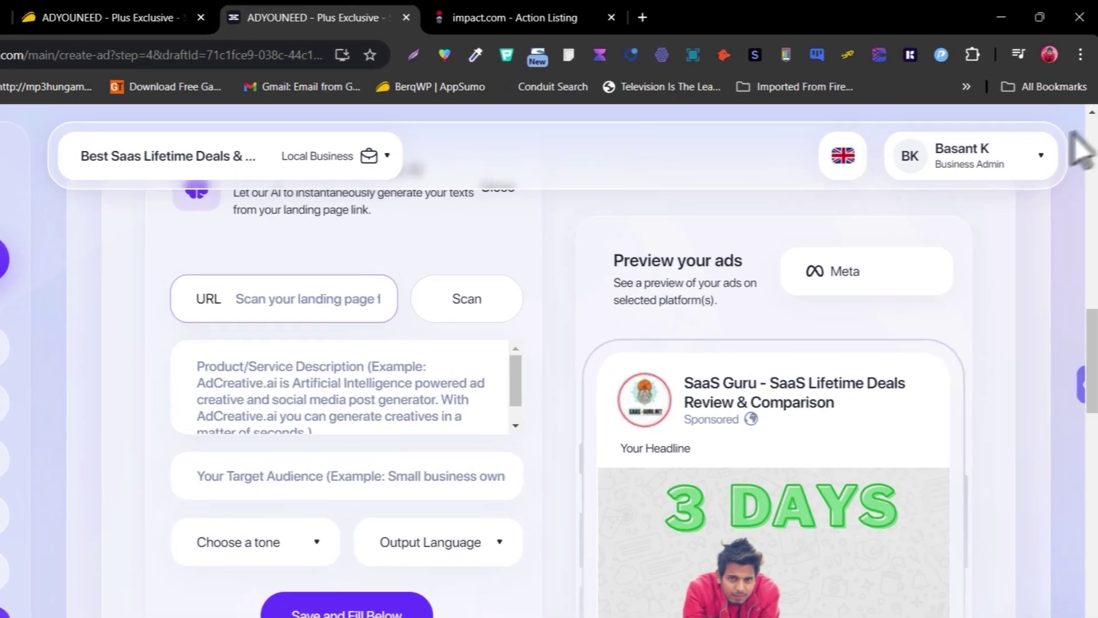
type("htt")
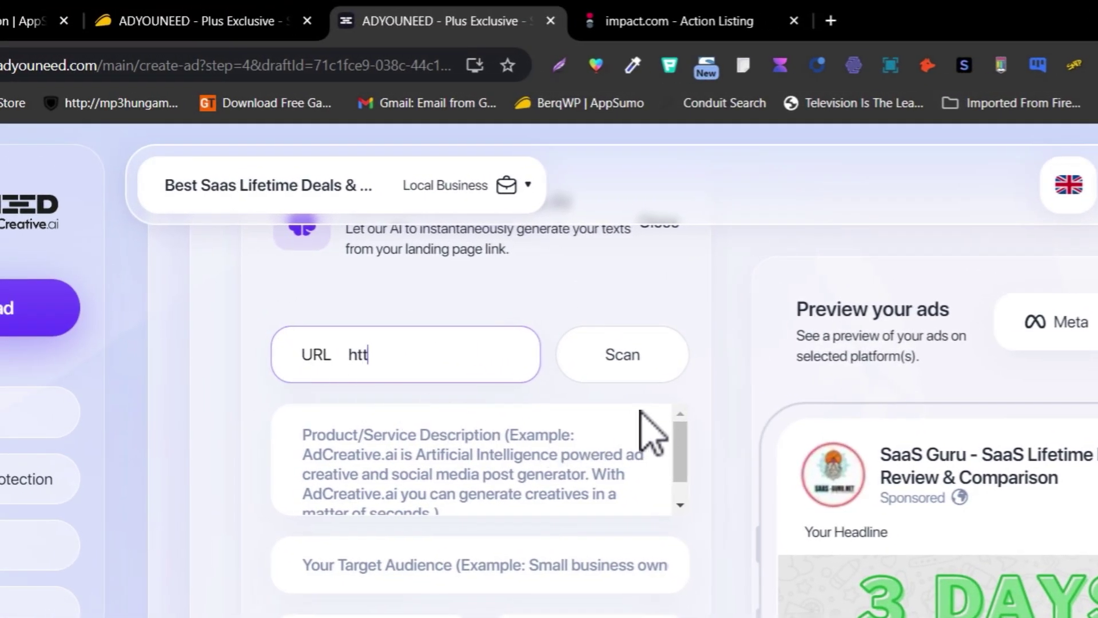
type("ps:/")
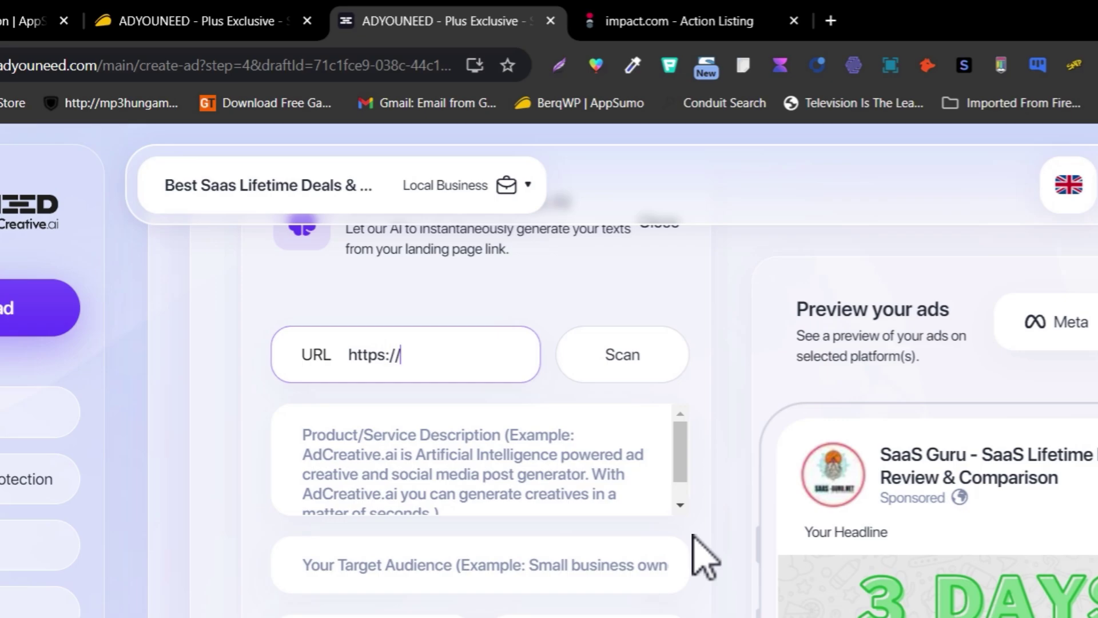
type("/saas")
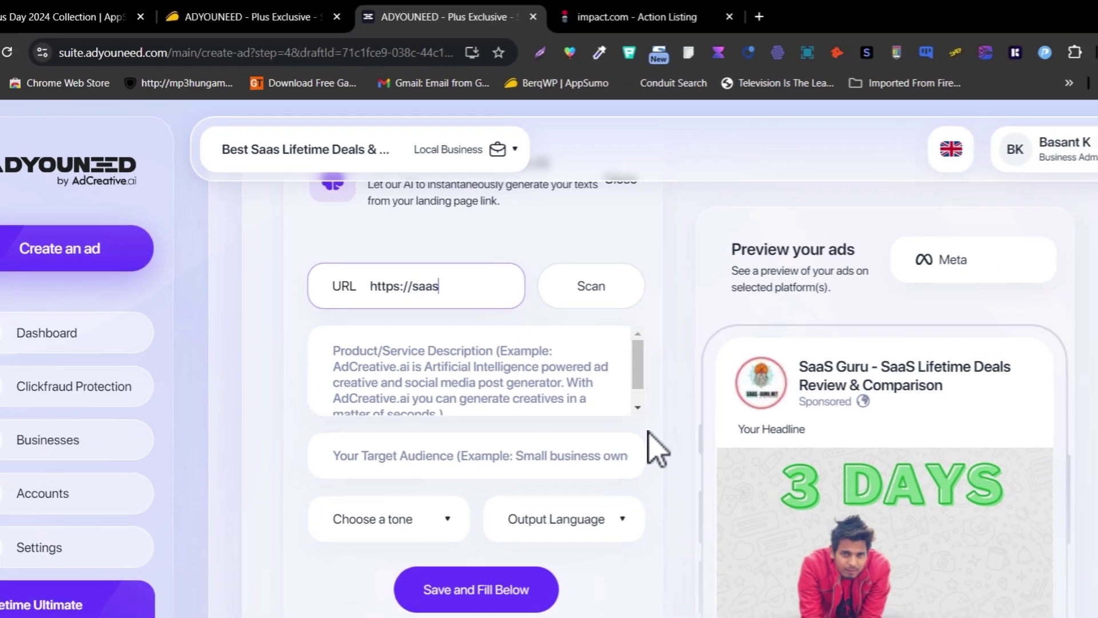
type("-guru.net")
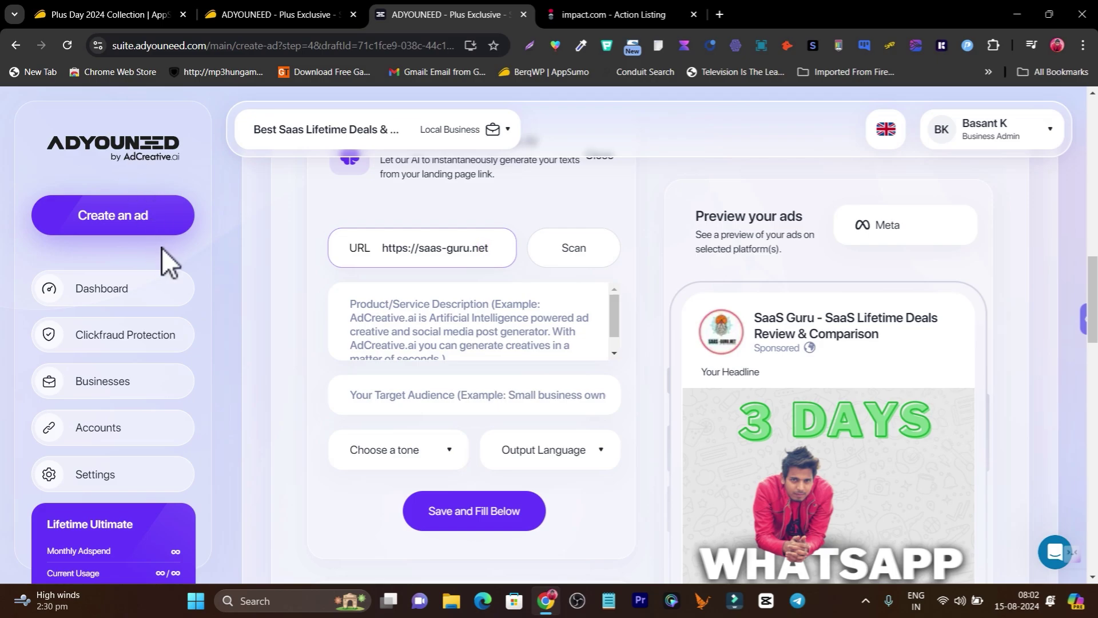
key("Return")
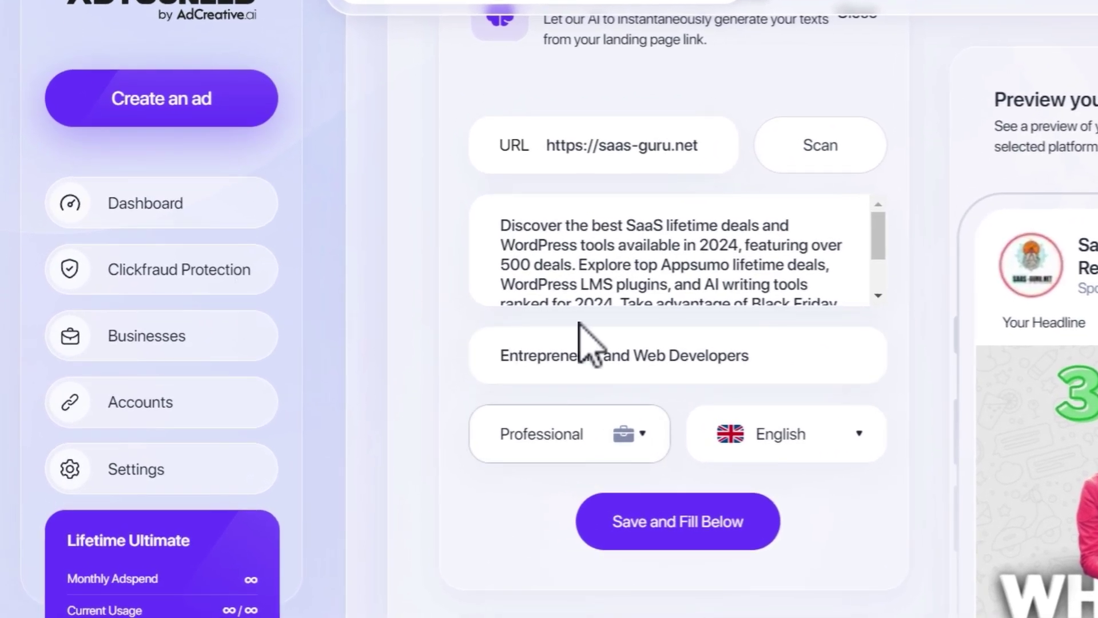
key("Tab")
scroll(578, 323, "down", 3)
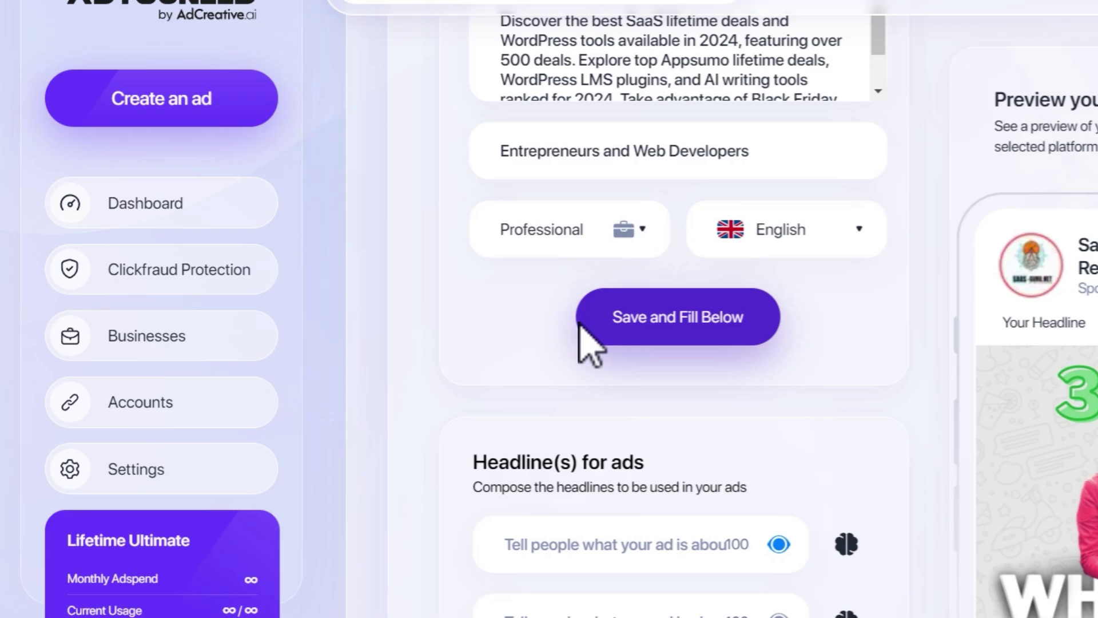
Save the scanned details, then copy 'Discover the best SaaS lifetime deals' from the description
left_click(581, 329)
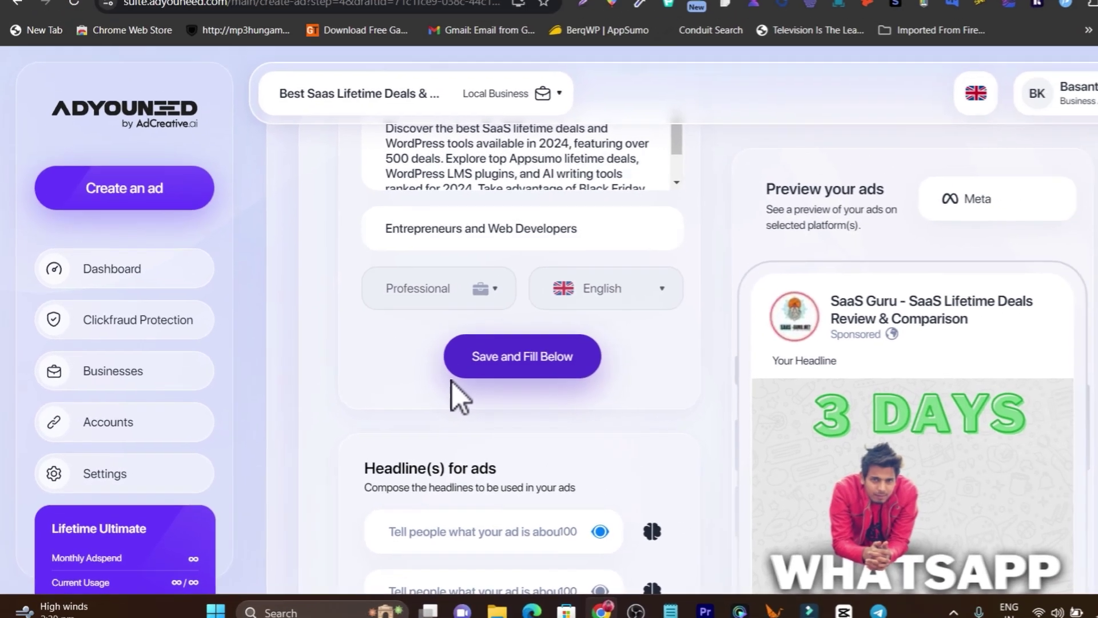
scroll(410, 390, "down", 1)
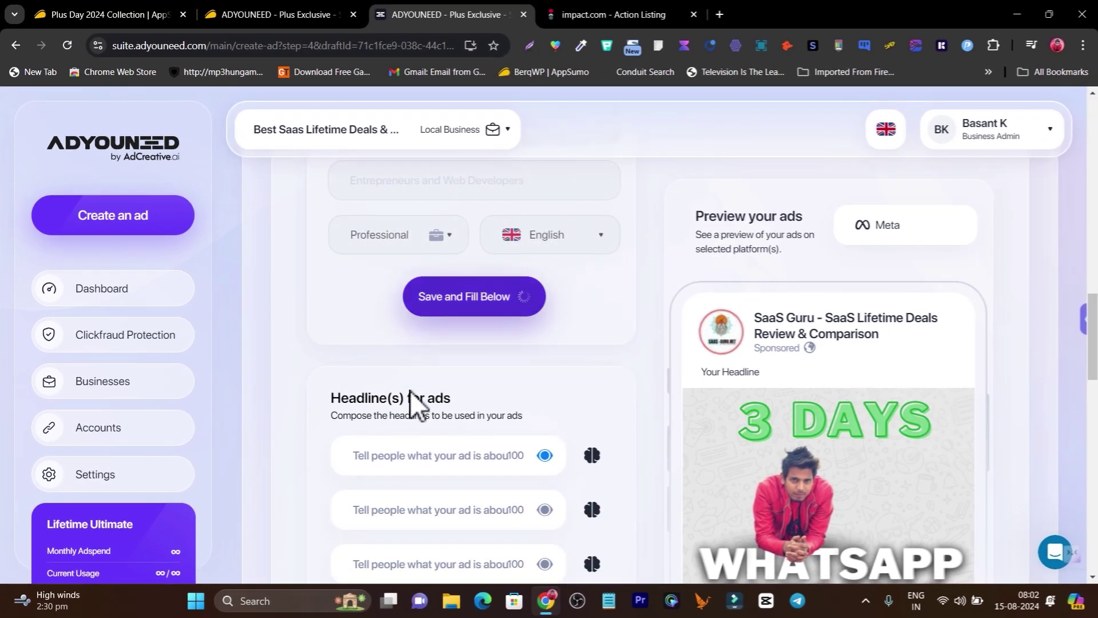
scroll(410, 391, "down", 1)
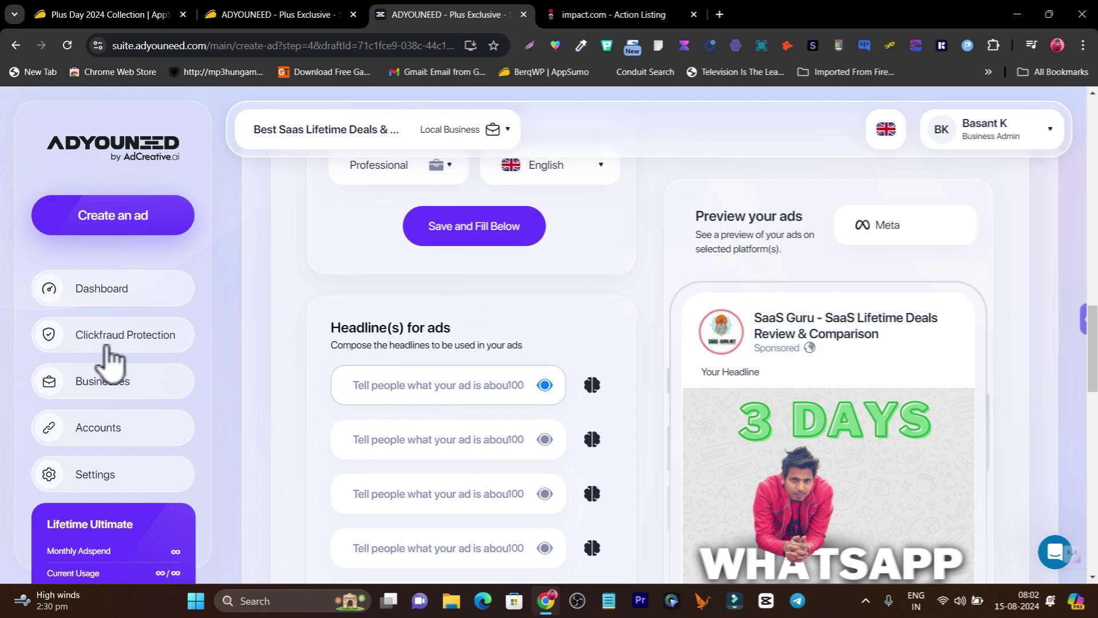
scroll(215, 348, "up", 4)
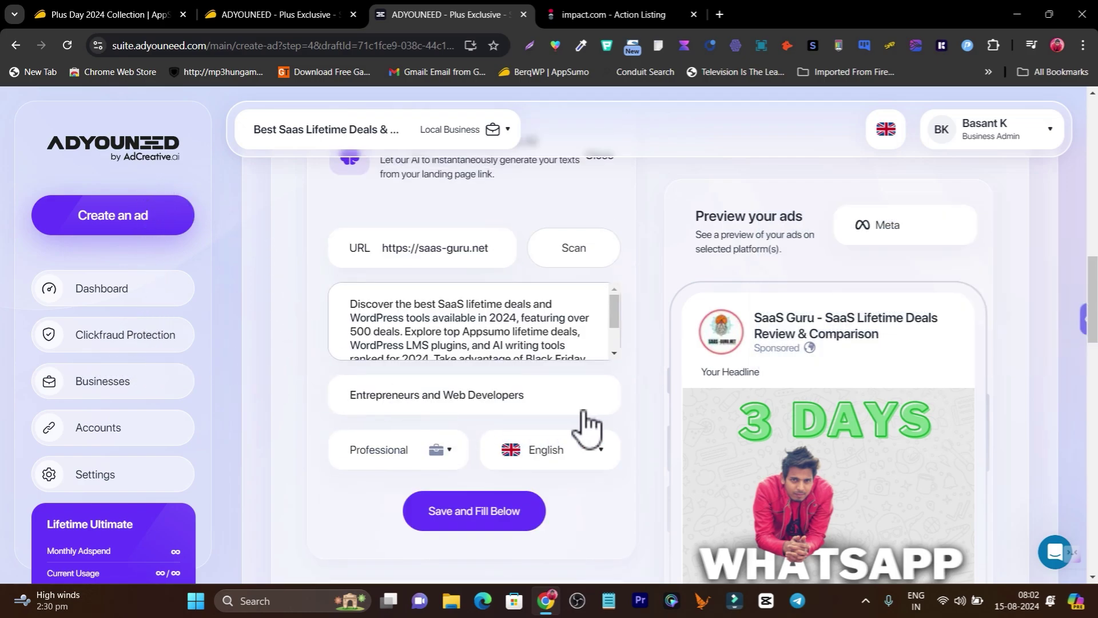
key("Tab")
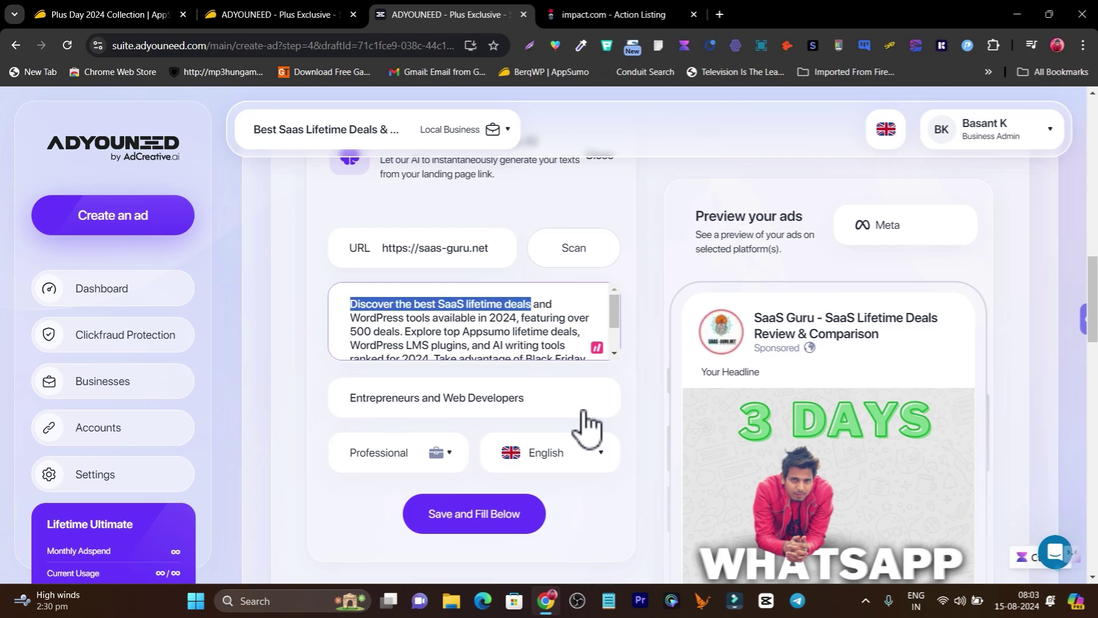
scroll(474, 324, "down", 4)
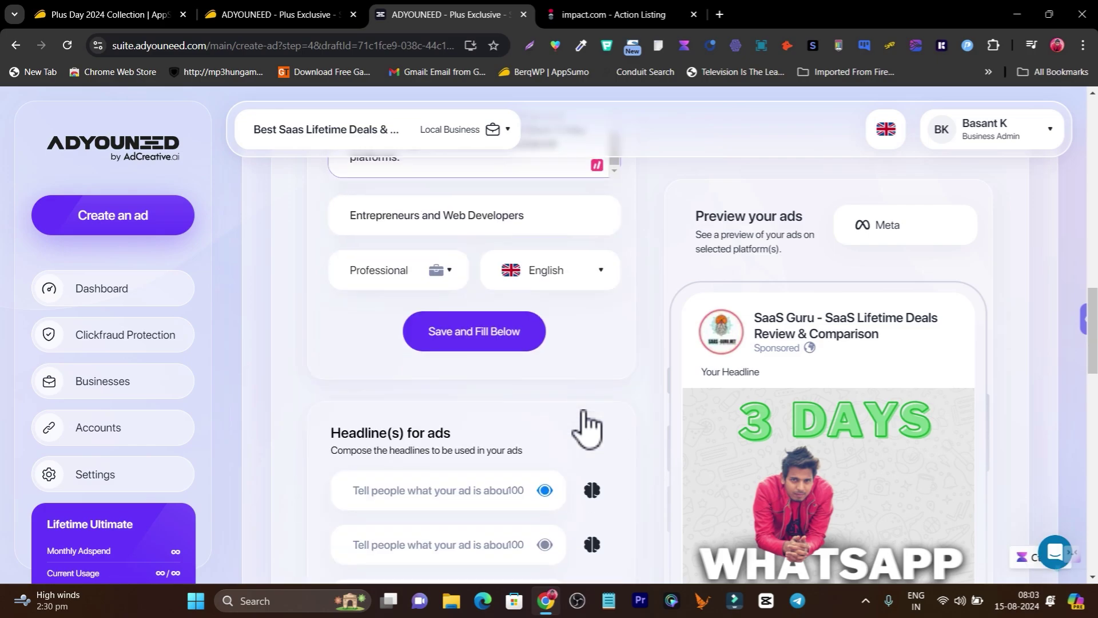
left_click(438, 458)
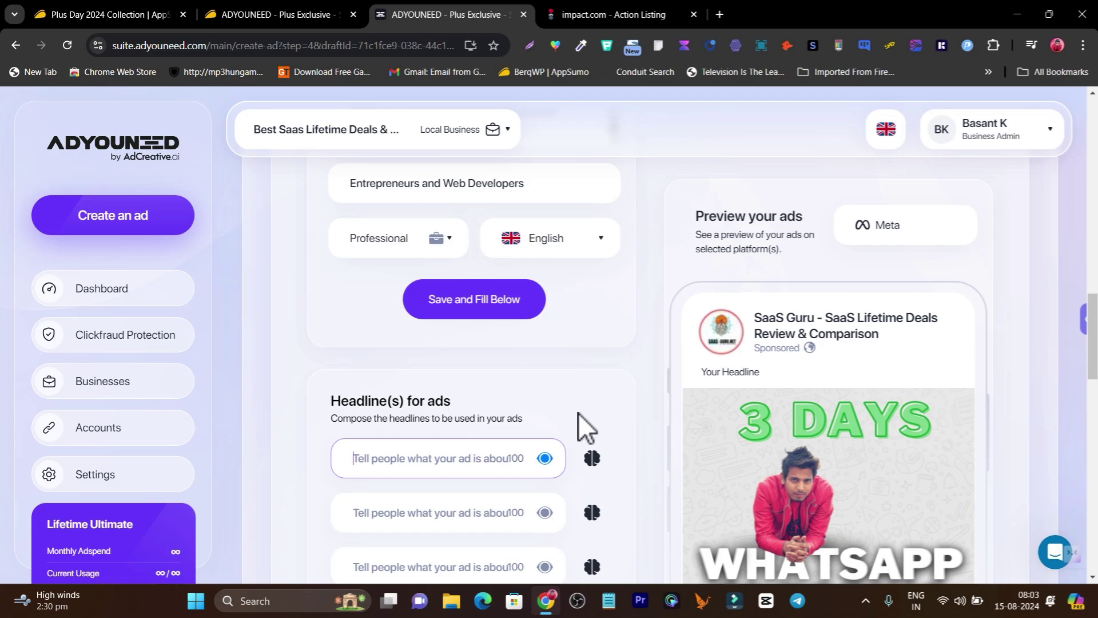
Paste 'Discover the best SaaS lifetime deals' as headline 1 and browse the Text Craft AI options
type("Discover the best SaaS lifetime deals")
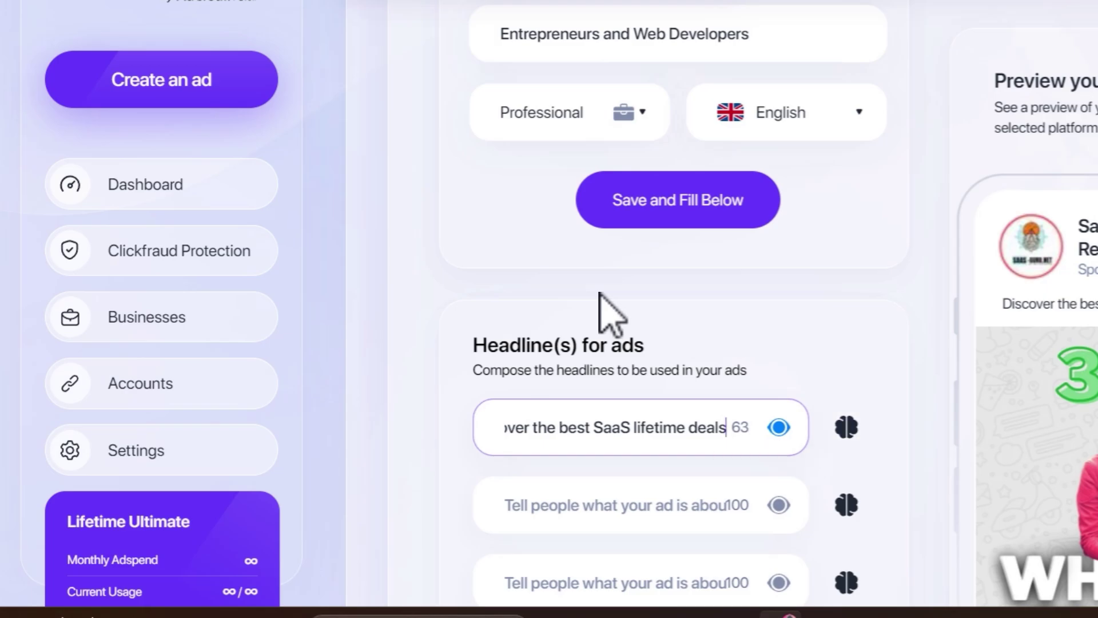
left_click(846, 428)
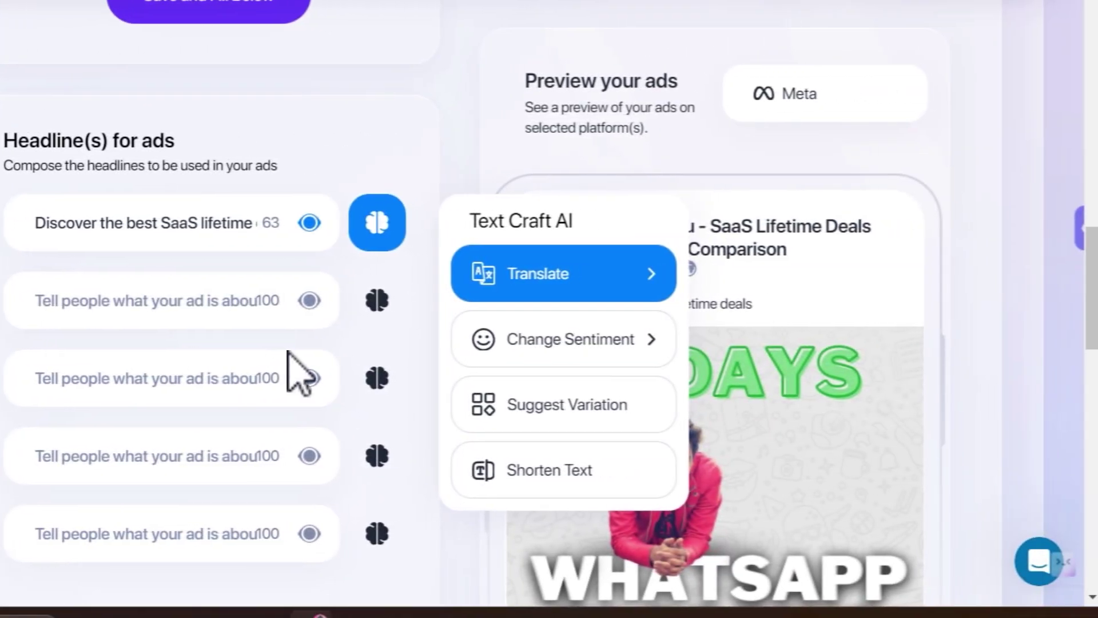
key("Down")
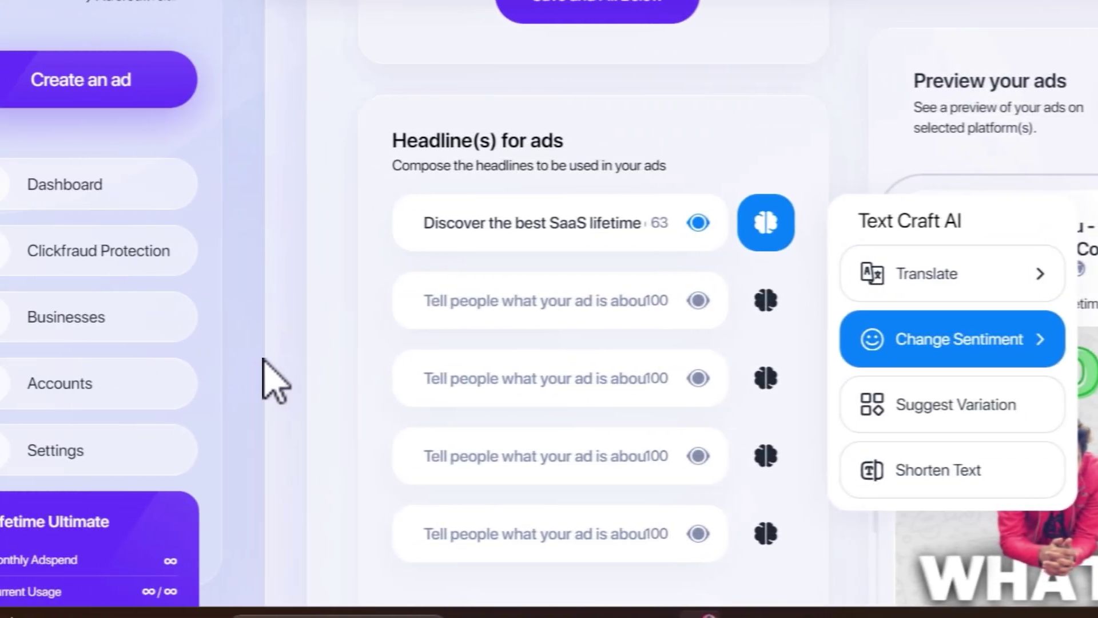
key("Down")
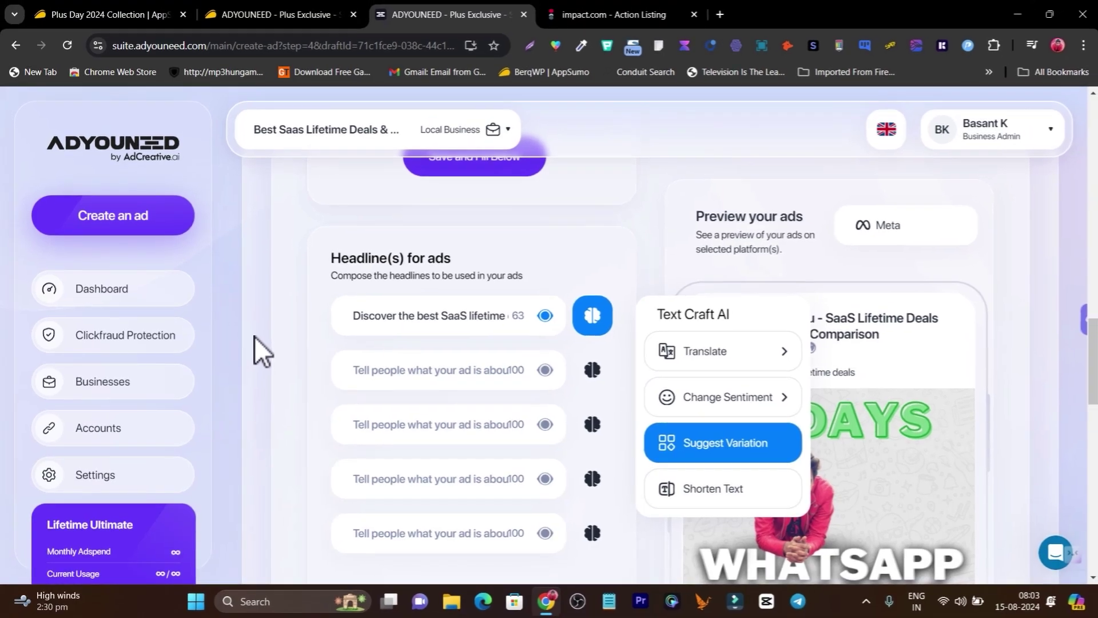
key("Down")
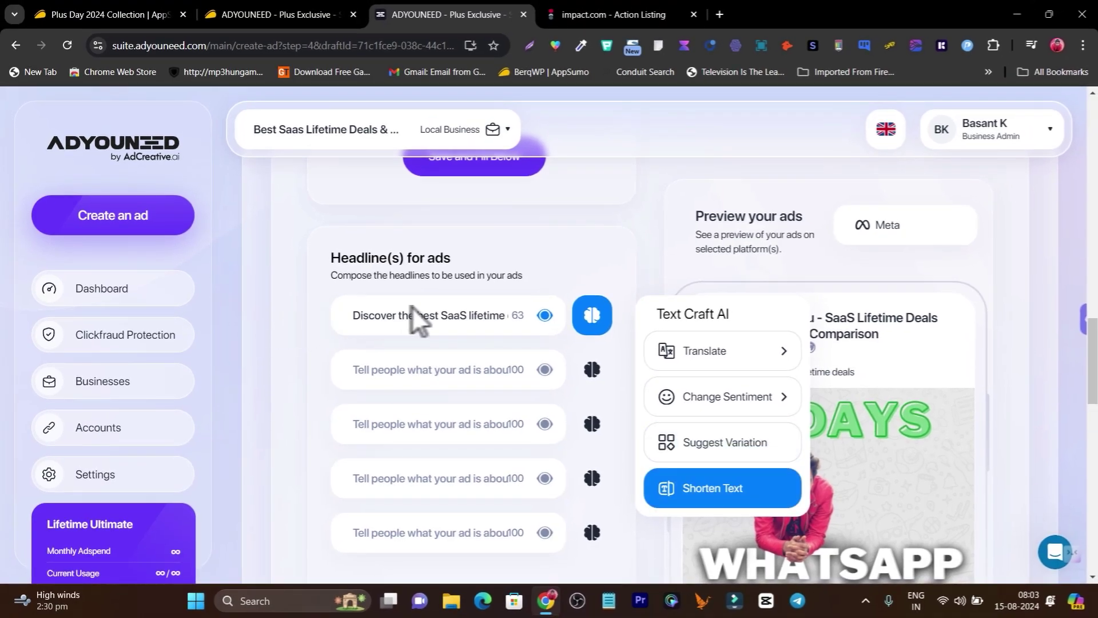
key("Up")
key("Up")
key("Up")
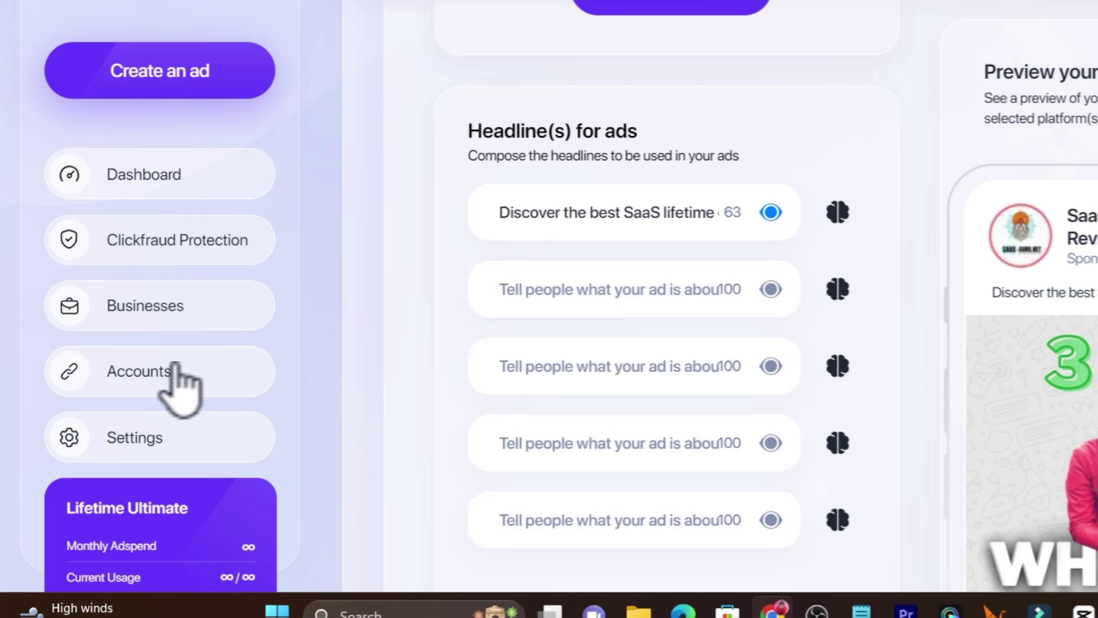
Copy 'featuring over 500 deals.' from the AI text into the first short headline
scroll(653, 249, "down", 6)
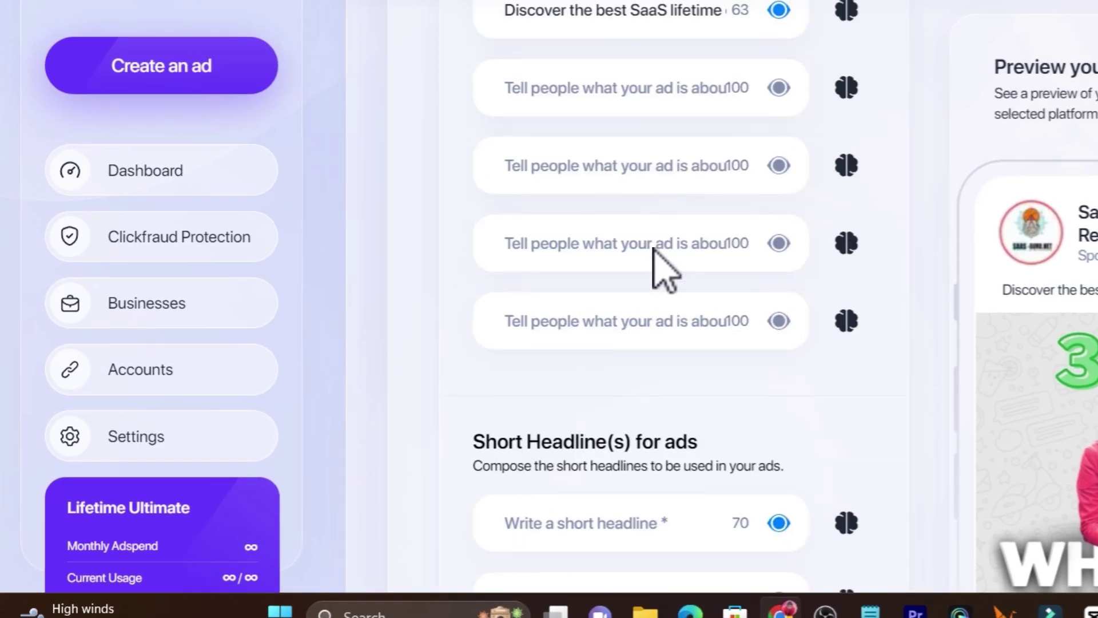
scroll(653, 249, "up", 8)
scroll(653, 249, "up", 5)
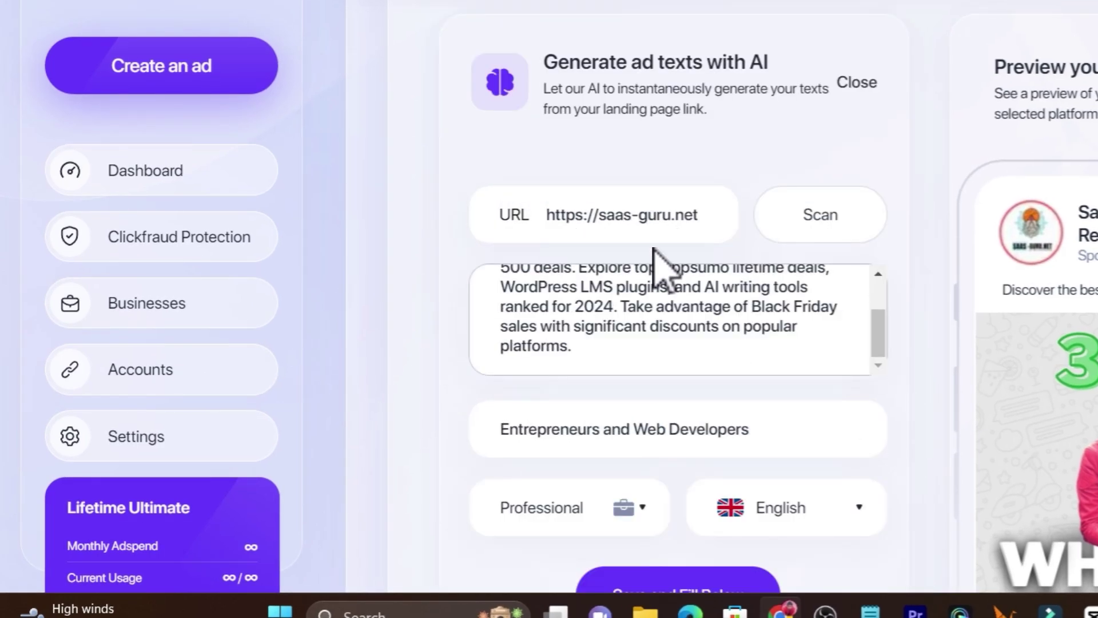
scroll(653, 251, "up", 3)
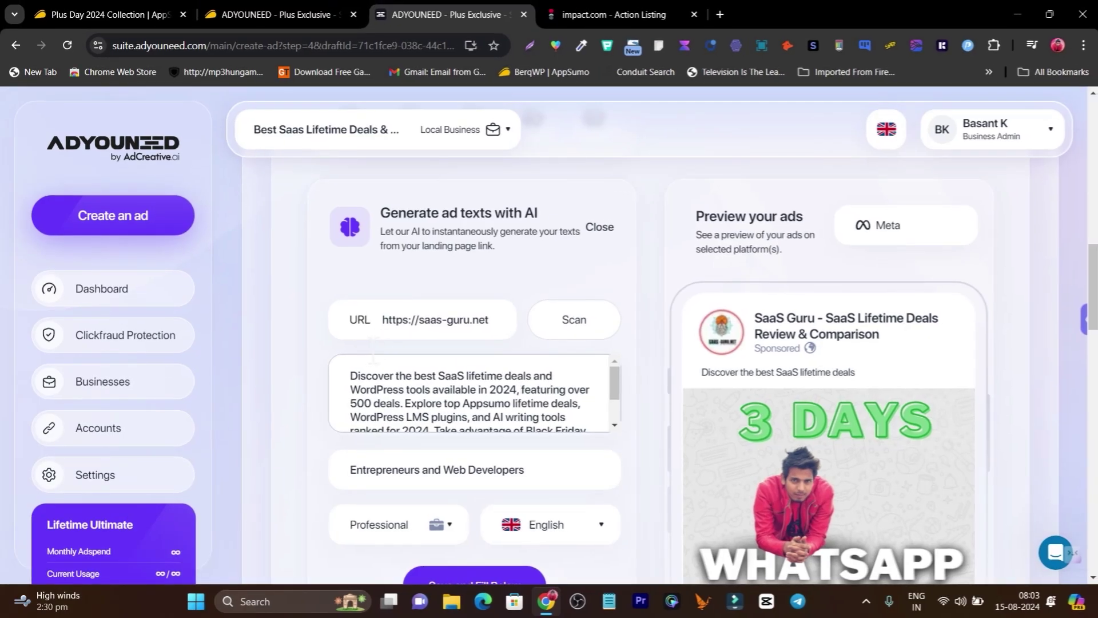
left_click_drag(521, 389, 427, 403)
key("ctrl+c")
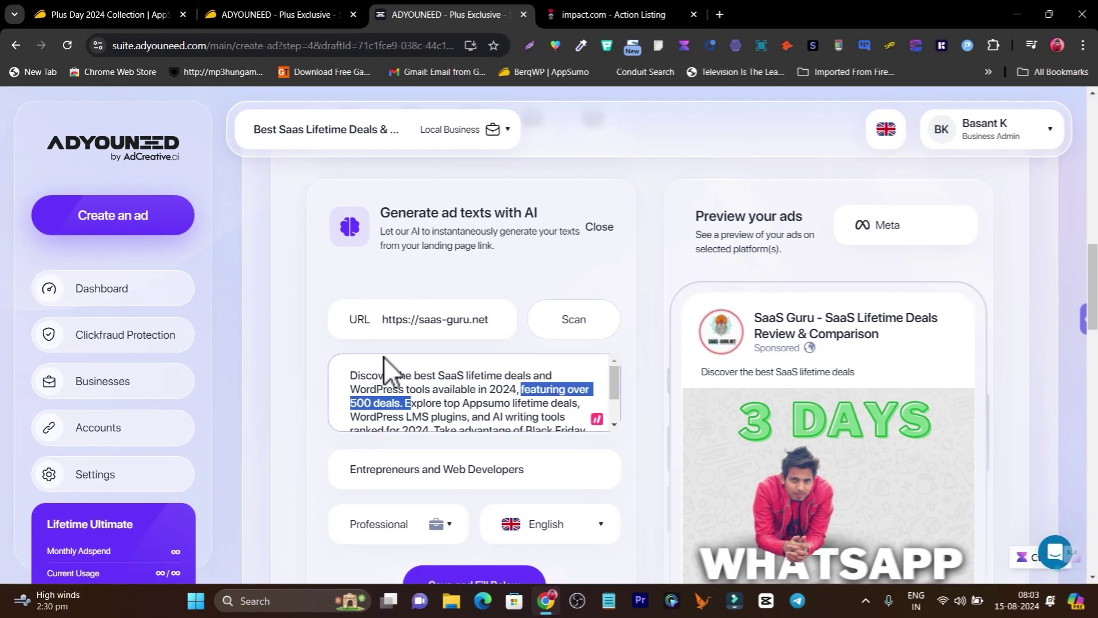
scroll(385, 368, "down", 10)
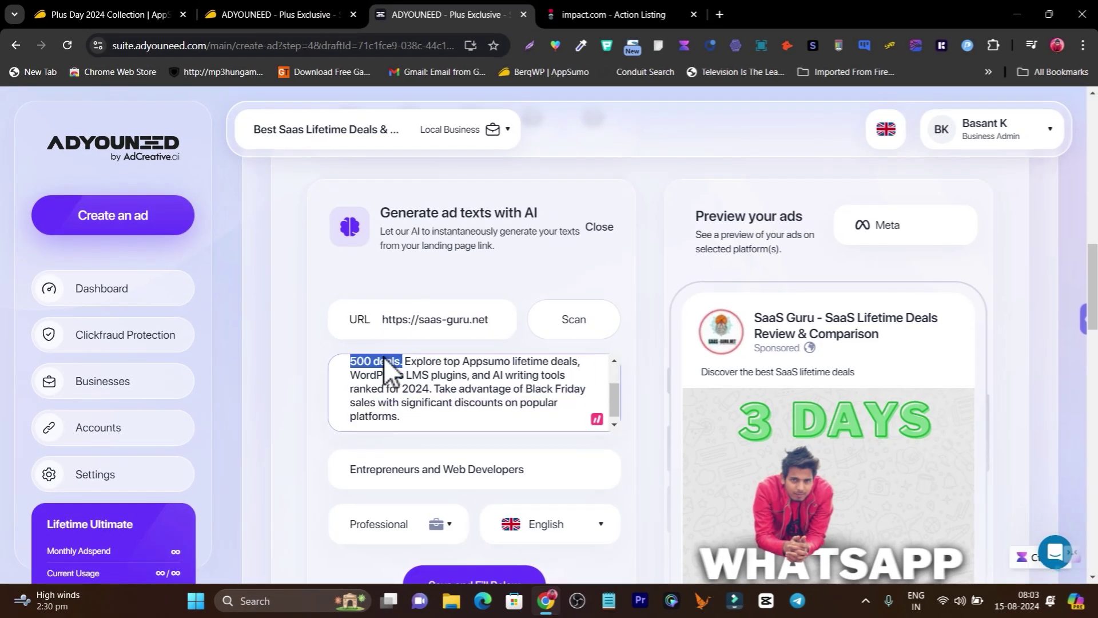
key("Tab")
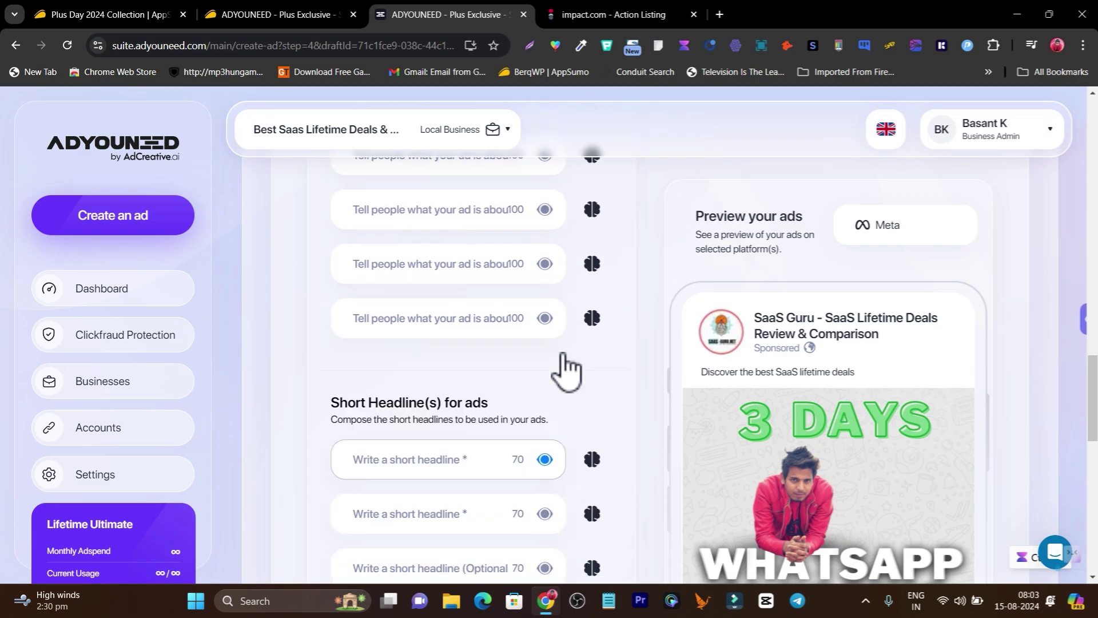
key("ctrl+v")
Paste the AI text's opening sentence, 'Discover the best SaaS lifetime deals…', as the ad description
scroll(767, 321, "down", 5)
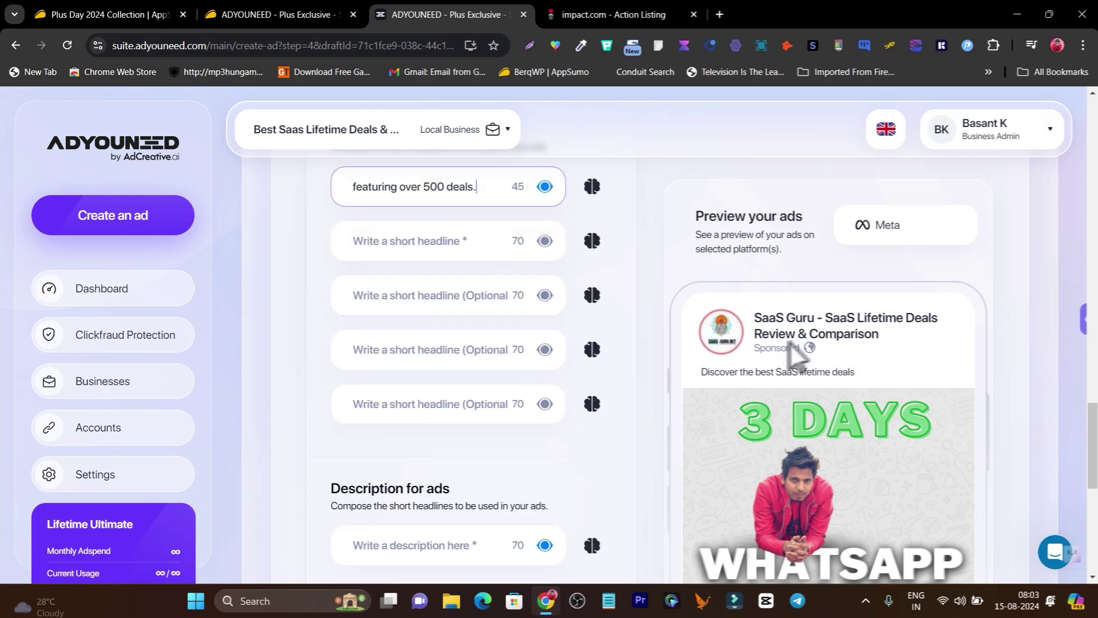
scroll(583, 411, "up", 15)
scroll(919, 414, "down", 3)
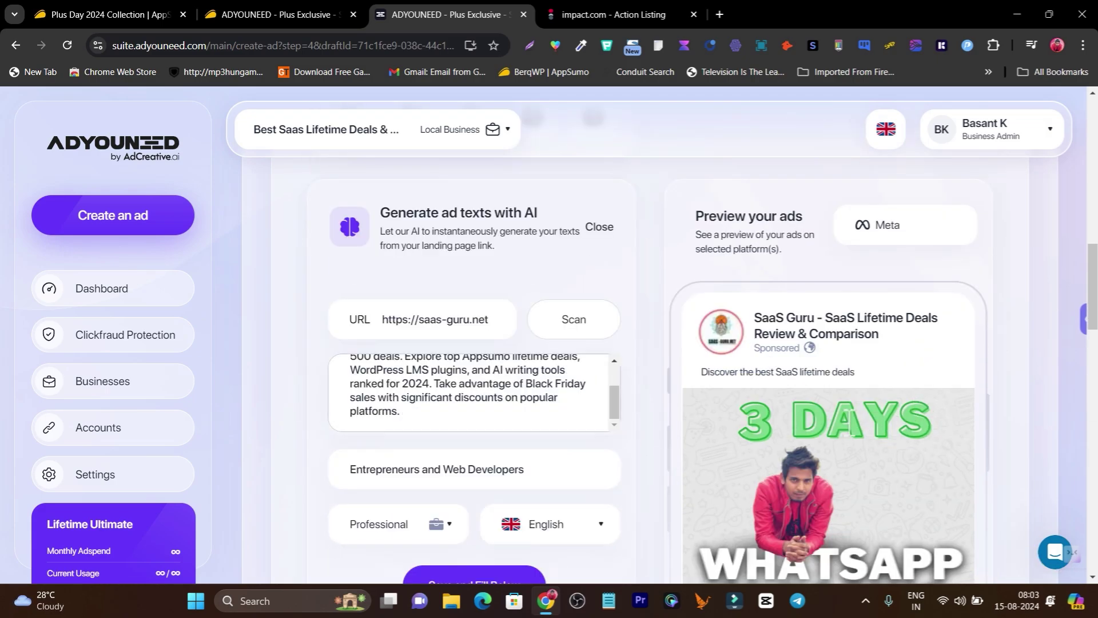
scroll(604, 419, "up", 2)
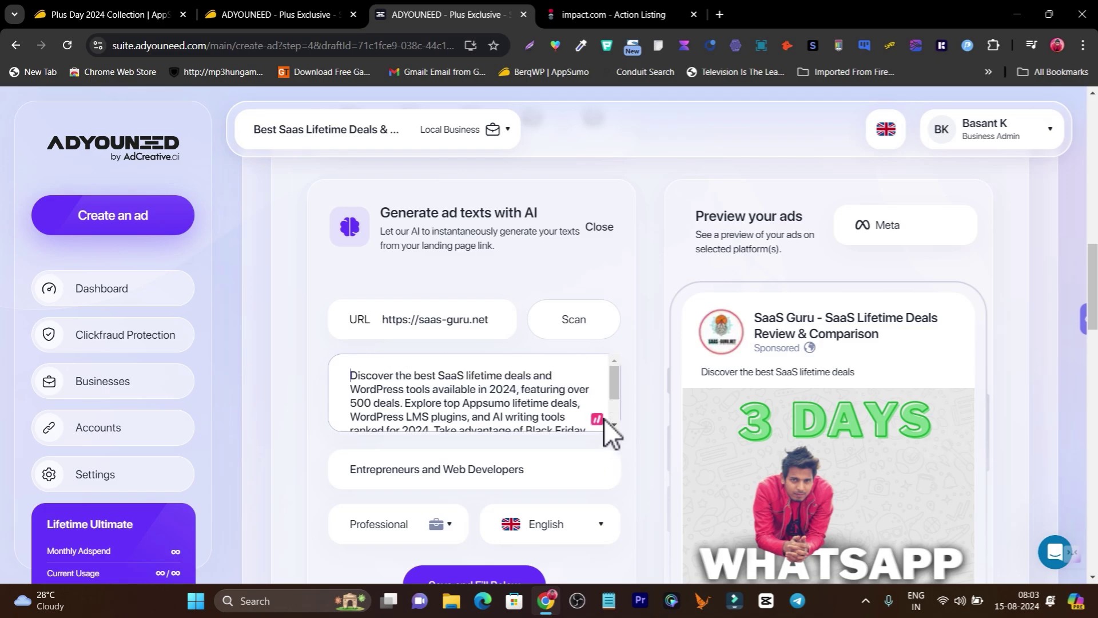
left_click_drag(350, 375, 393, 403)
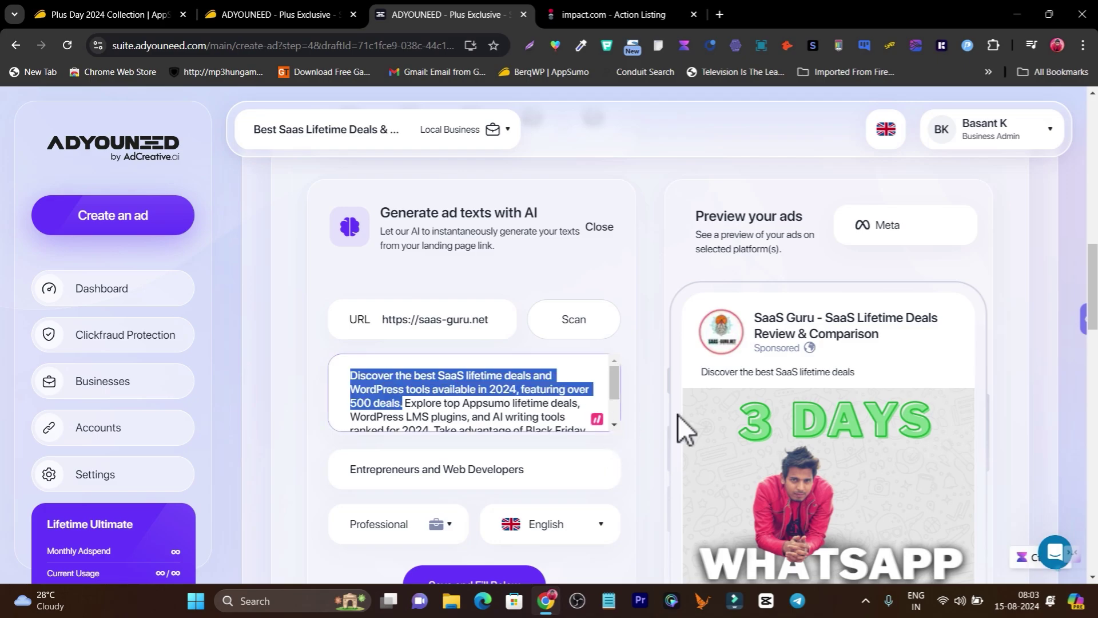
scroll(783, 366, "down", 15)
scroll(747, 369, "down", 5)
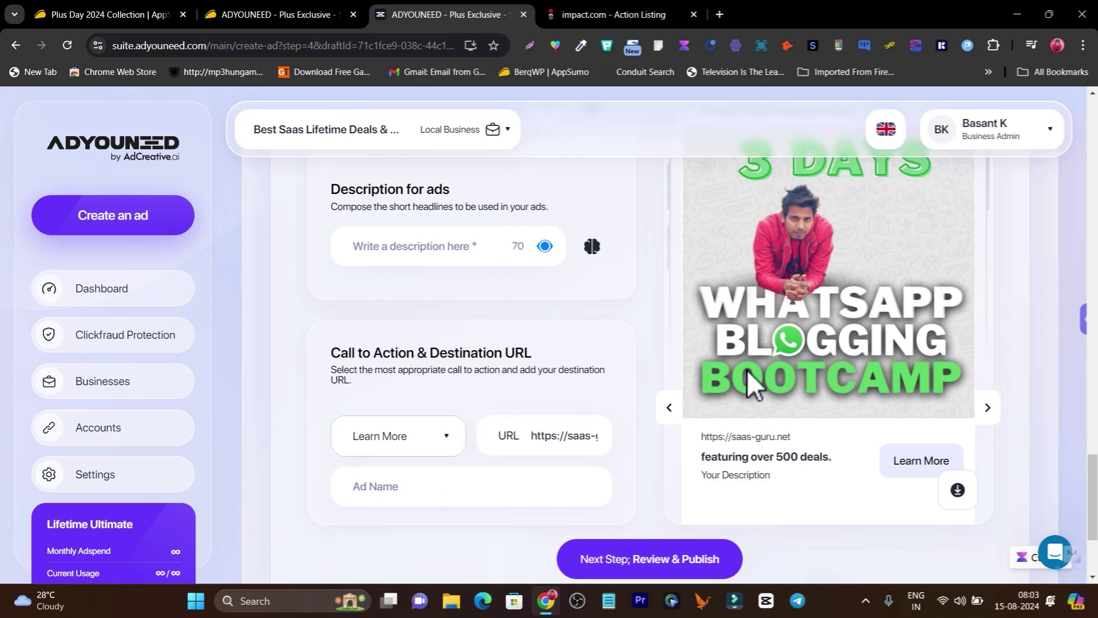
type("Discover the best SaaS lifetime deals and WordPress tools available in")
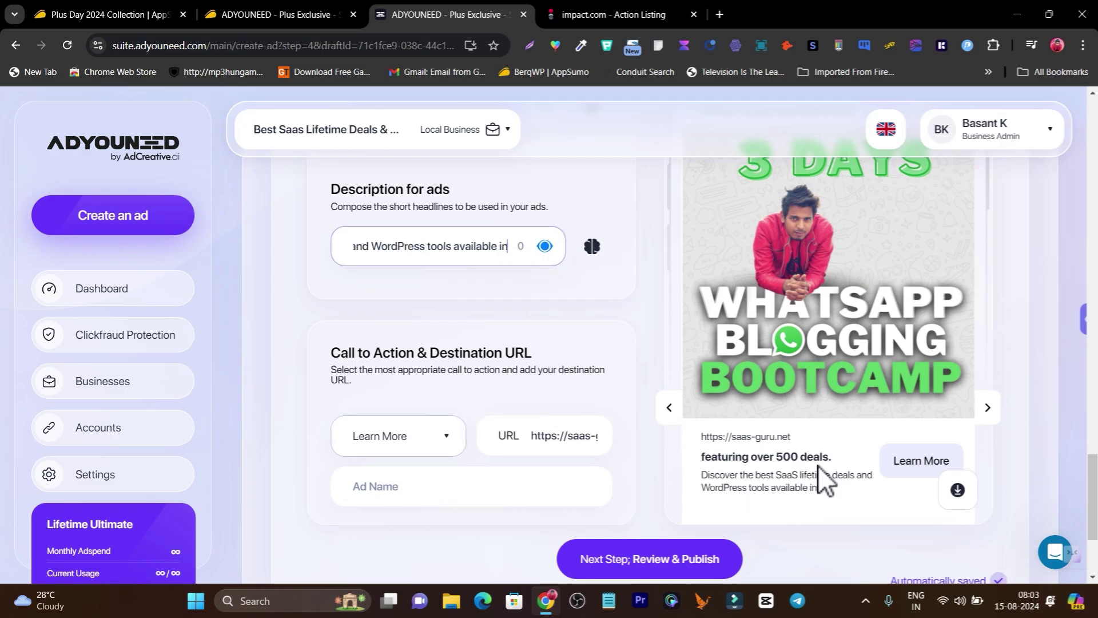
Set the ad's call to action to Sign Up
left_click(421, 440)
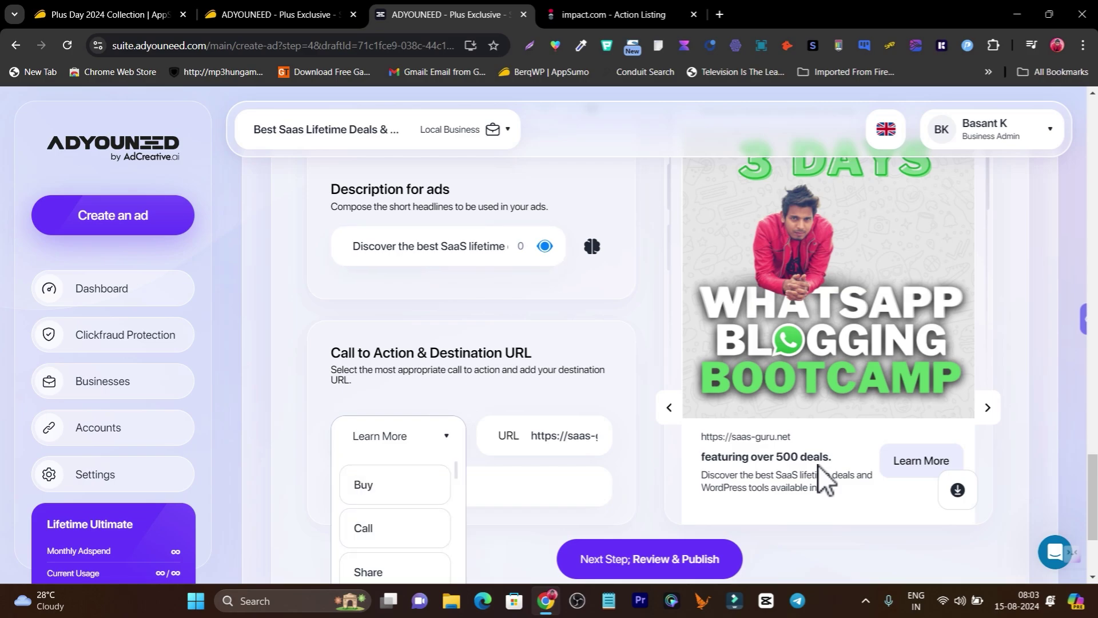
scroll(421, 460, "down", 3)
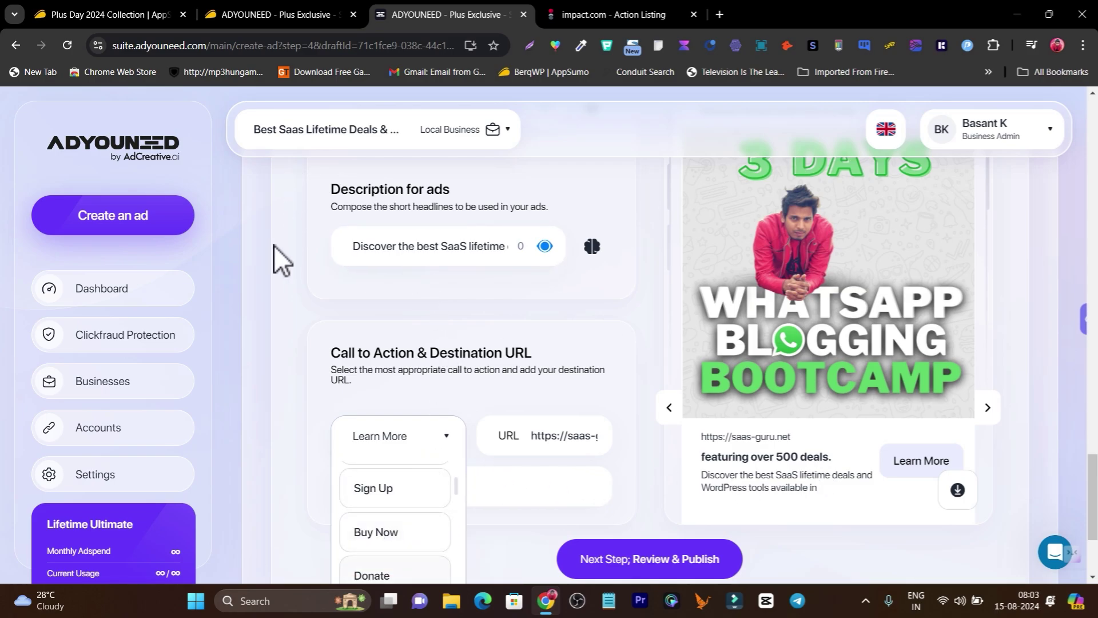
scroll(274, 245, "down", 2)
scroll(273, 245, "up", 2)
key("Return")
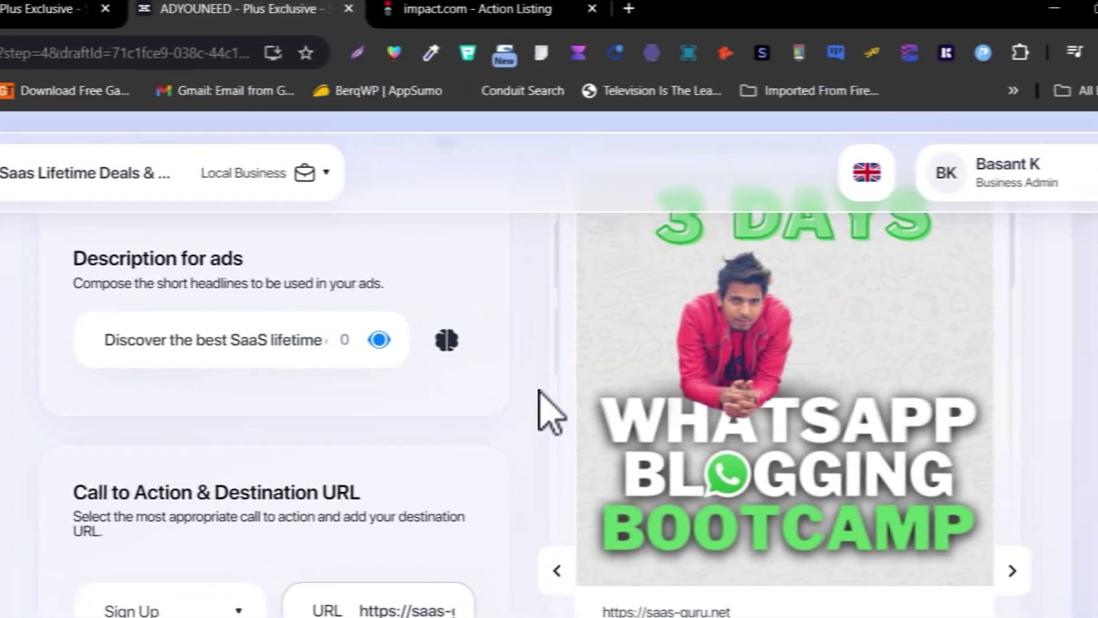
scroll(1077, 453, "down", 1)
Enter 'Ad1' as the ad name
key("Tab")
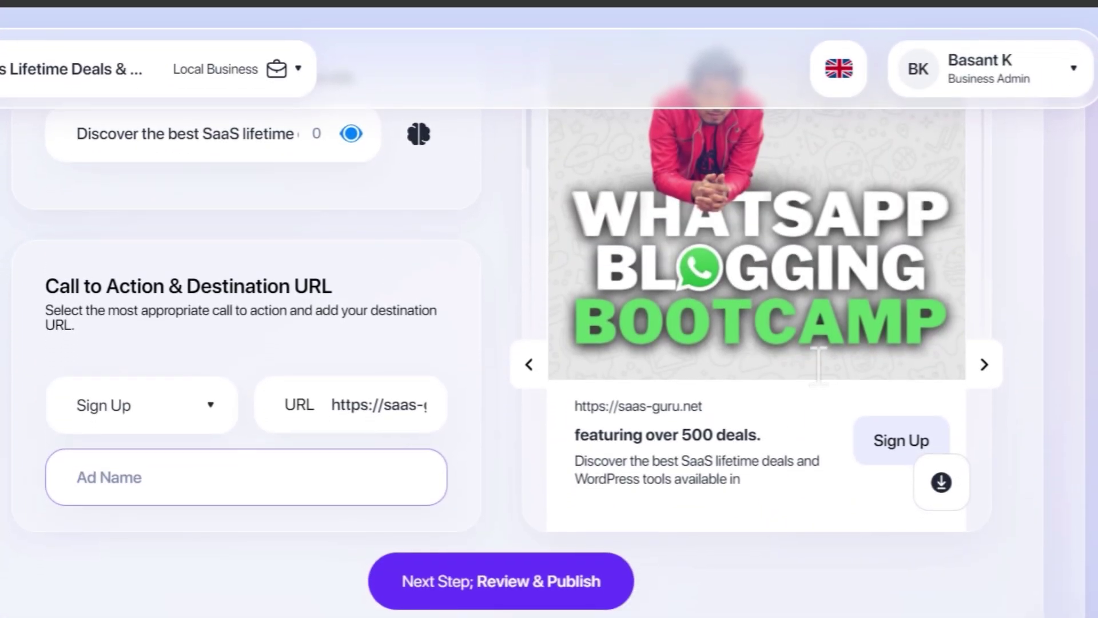
type("D")
key("BackSpace")
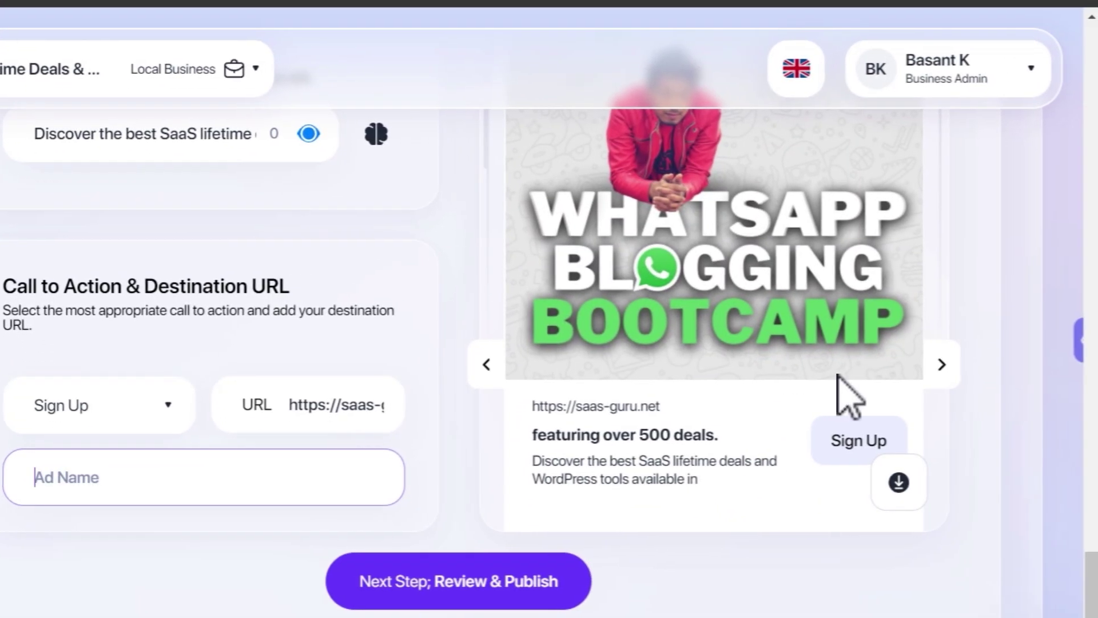
type("Ad1")
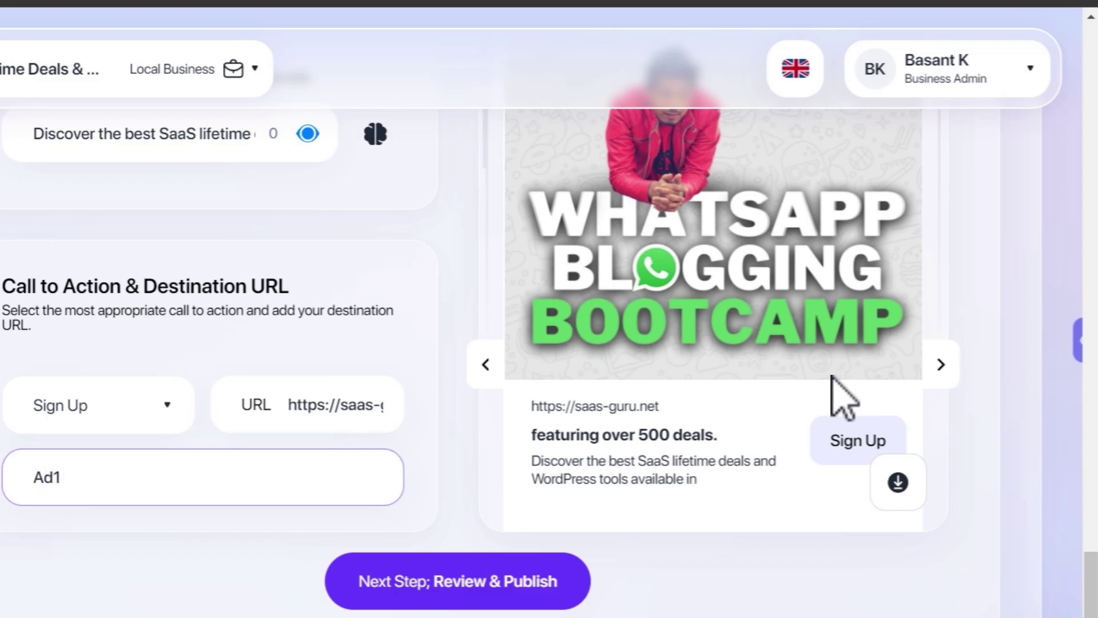
scroll(784, 420, "up", 5)
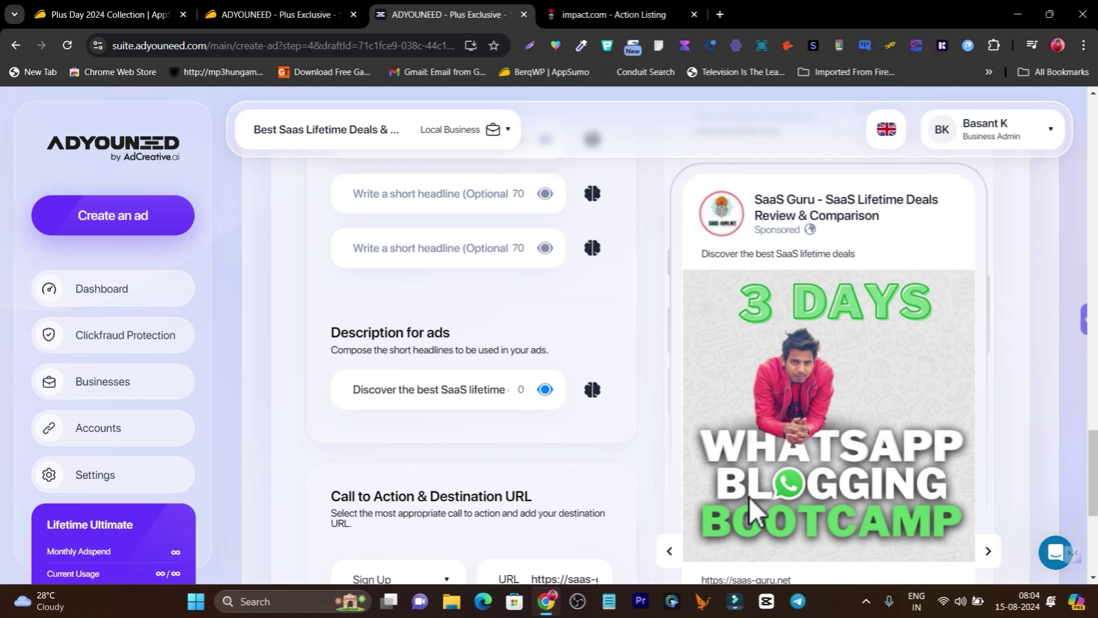
Advance the ad preview carousel through two more image creatives
scroll(750, 499, "down", 4)
scroll(945, 498, "up", 2)
scroll(946, 499, "up", 3)
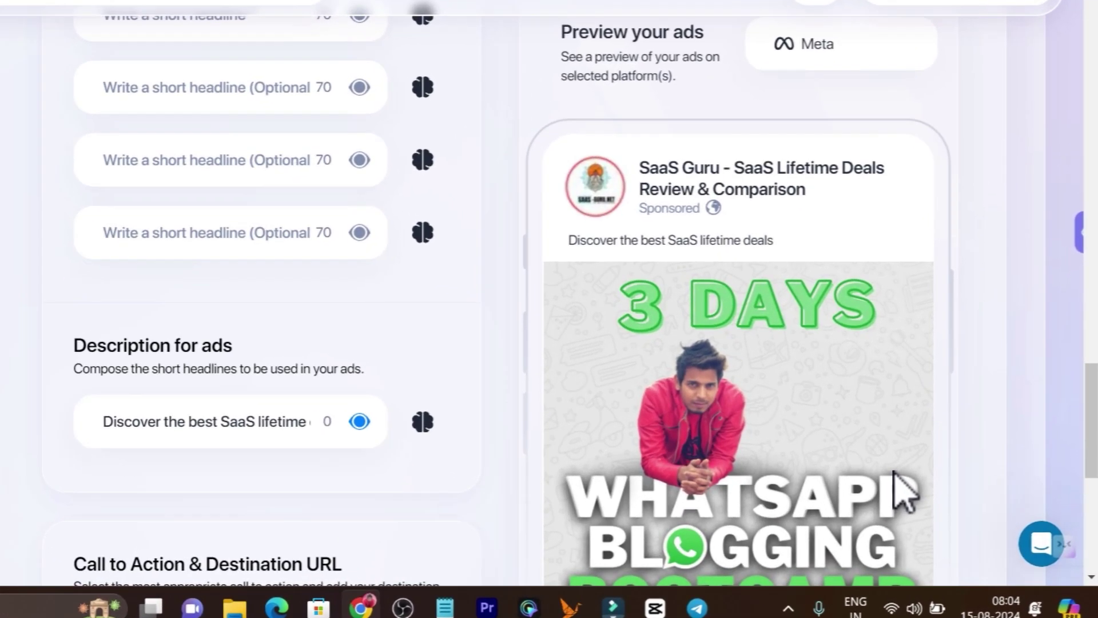
scroll(946, 499, "down", 3)
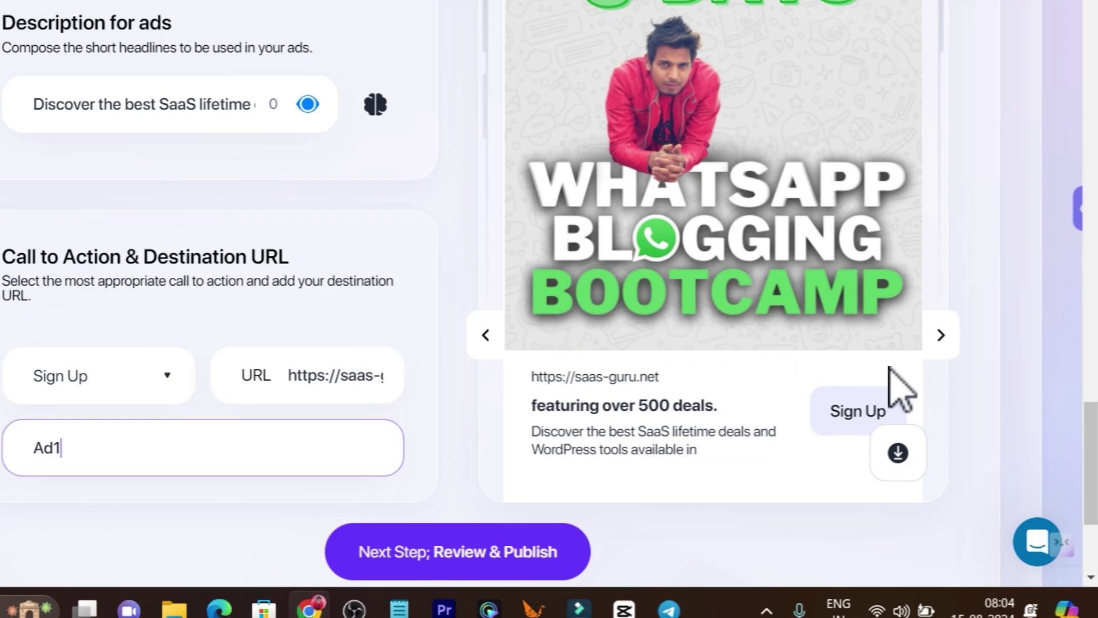
scroll(890, 369, "up", 5)
scroll(890, 369, "down", 5)
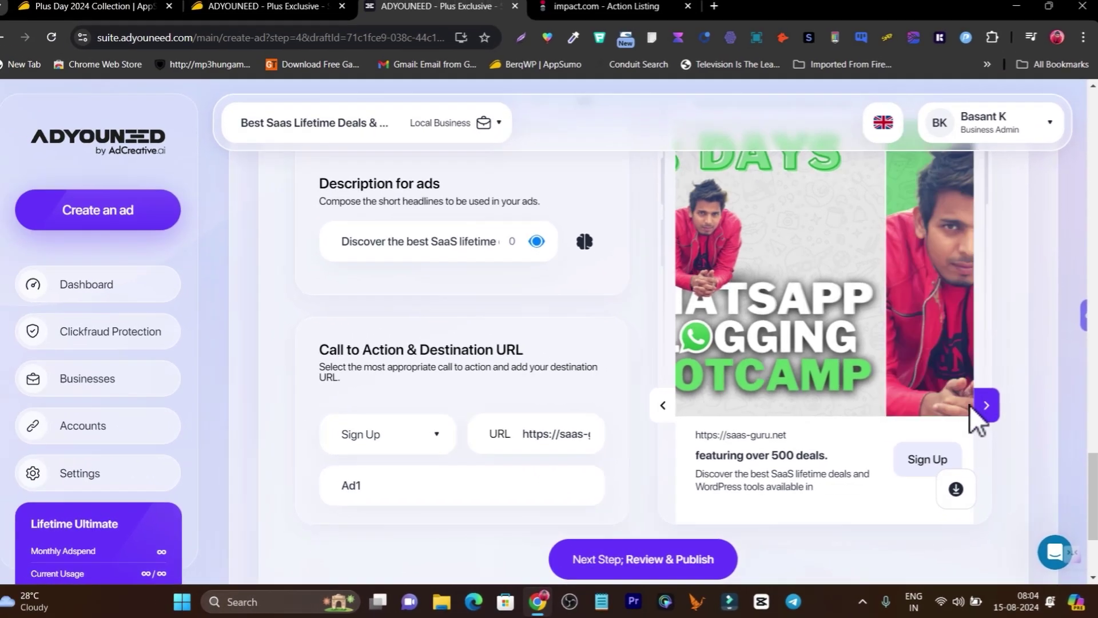
left_click(941, 335)
scroll(973, 344, "up", 5)
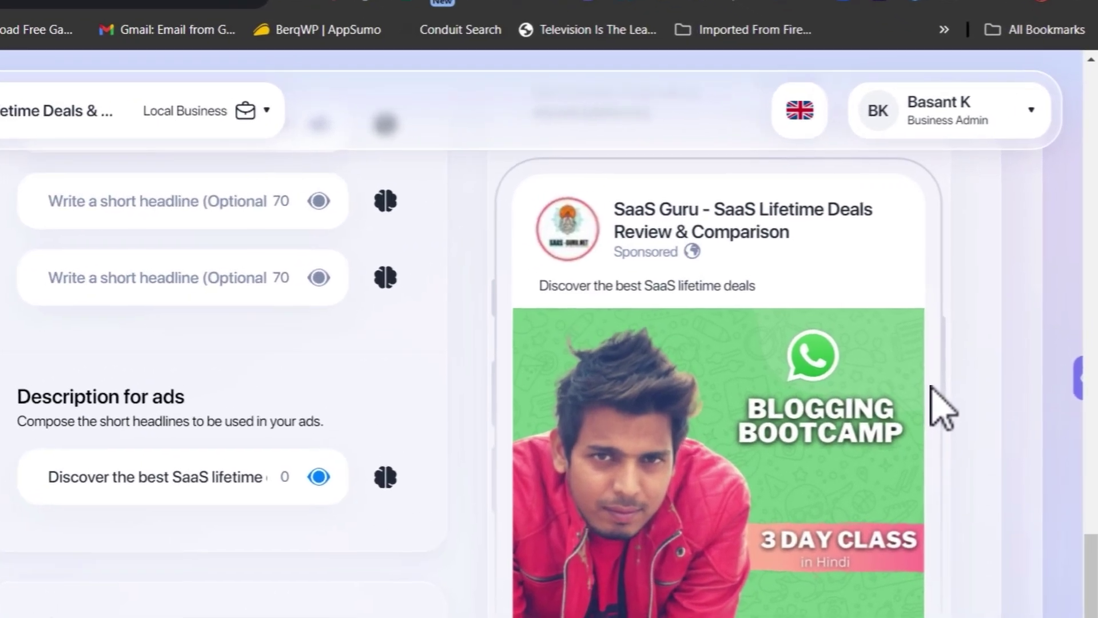
scroll(987, 333, "down", 5)
left_click(941, 507)
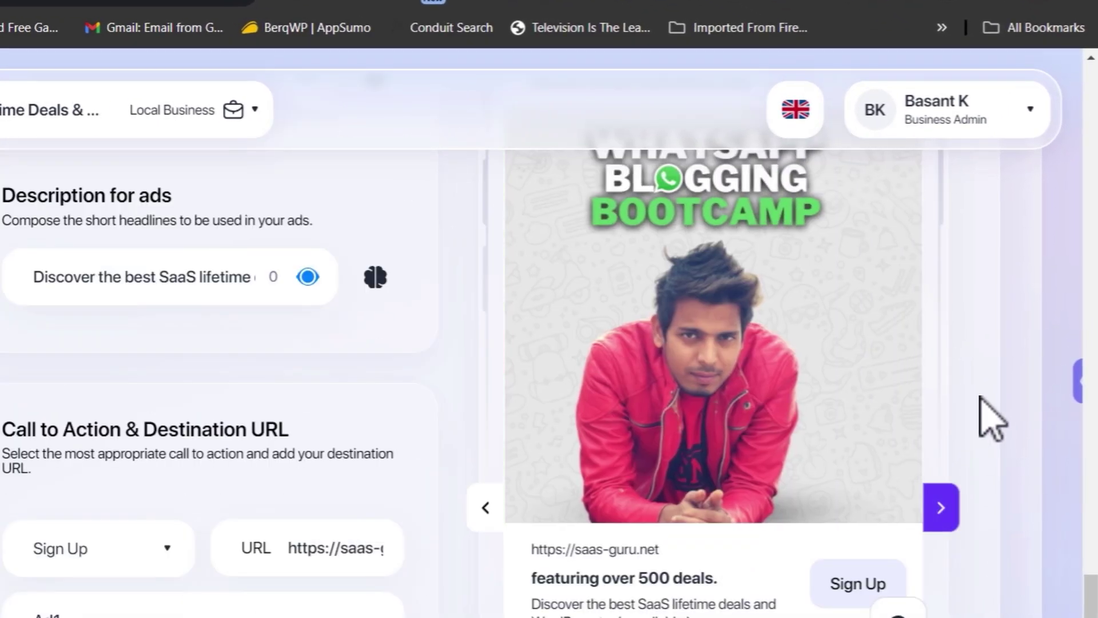
Scroll up to review the draft's Meta Ads, traffic and India settings
scroll(1087, 452, "up", 1)
scroll(981, 102, "up", 5)
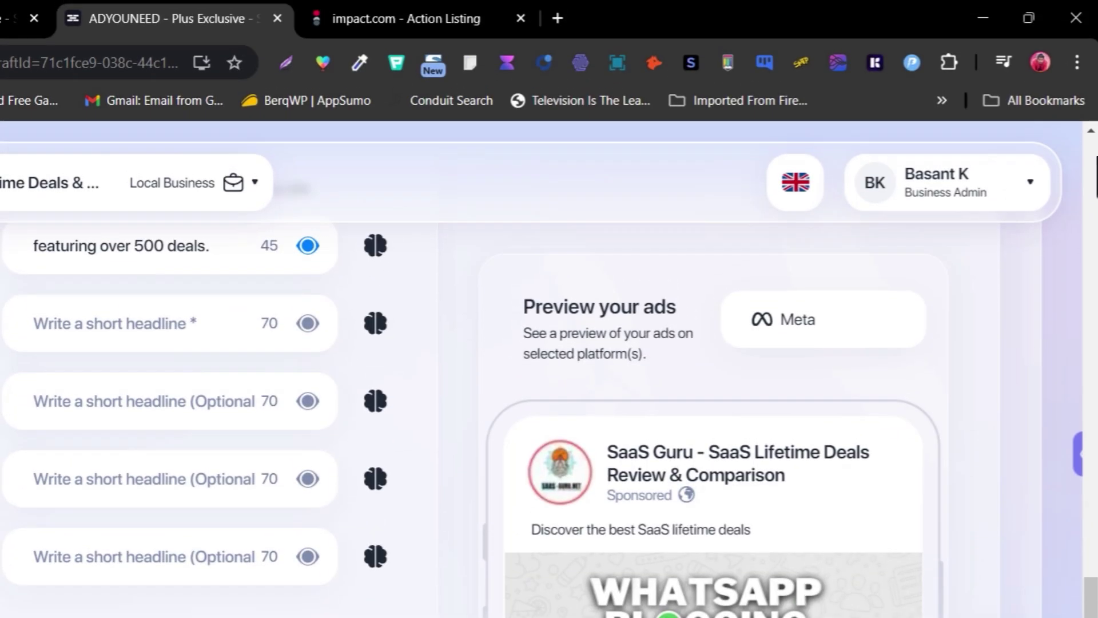
scroll(385, 484, "up", 15)
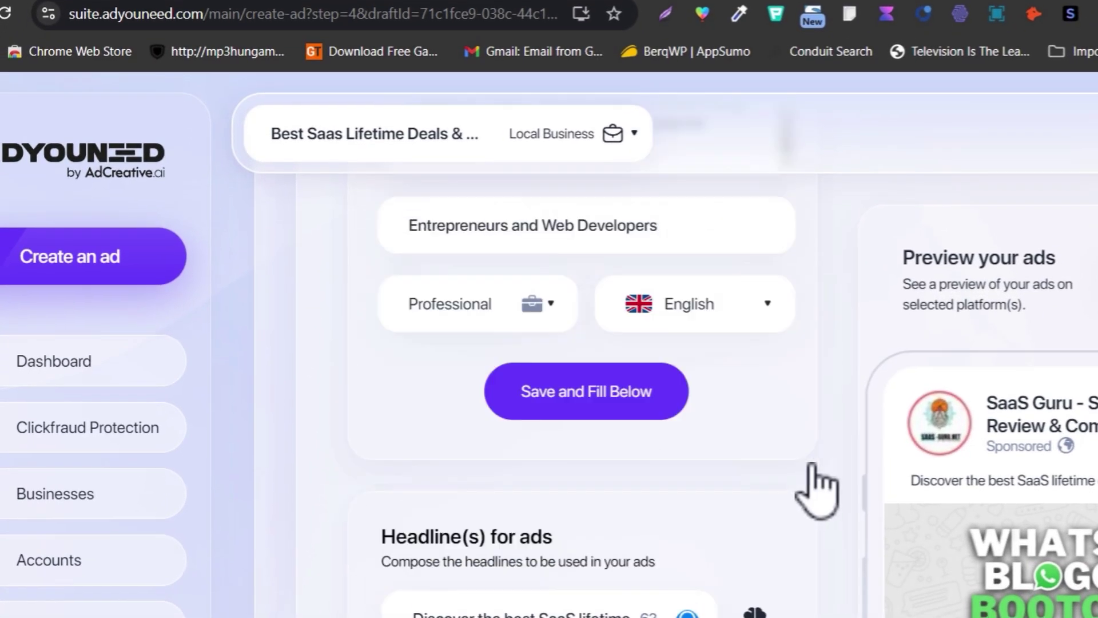
scroll(824, 354, "up", 10)
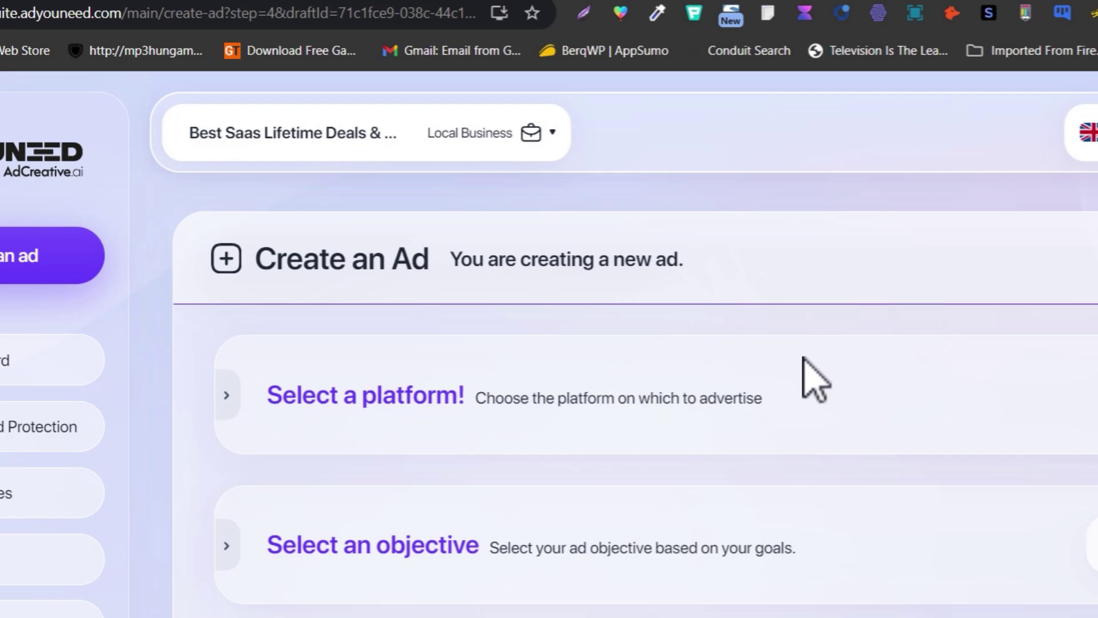
scroll(828, 447, "down", 5)
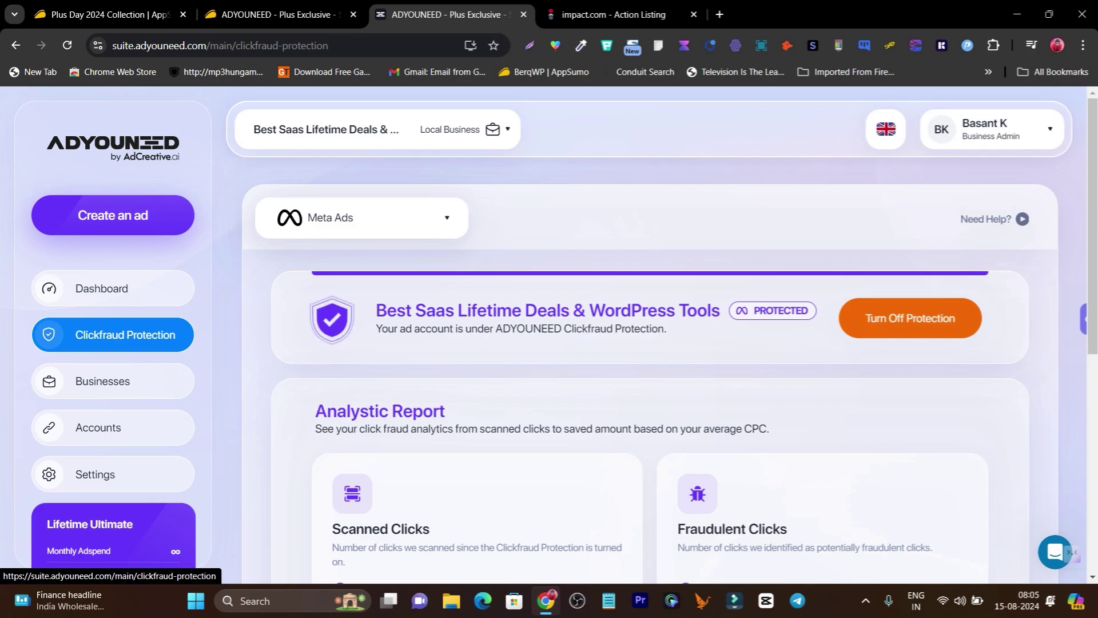
Scroll the Clickfraud report, highlight the Blocked IPs heading, and open the Businesses list
scroll(650, 350, "down", 3)
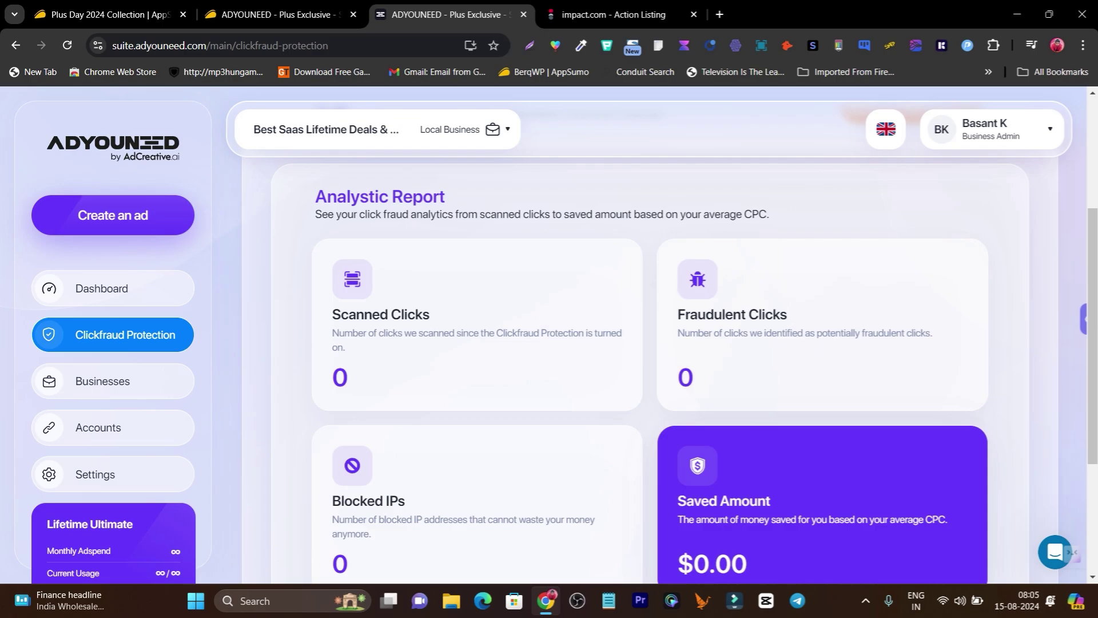
scroll(650, 344, "down", 2)
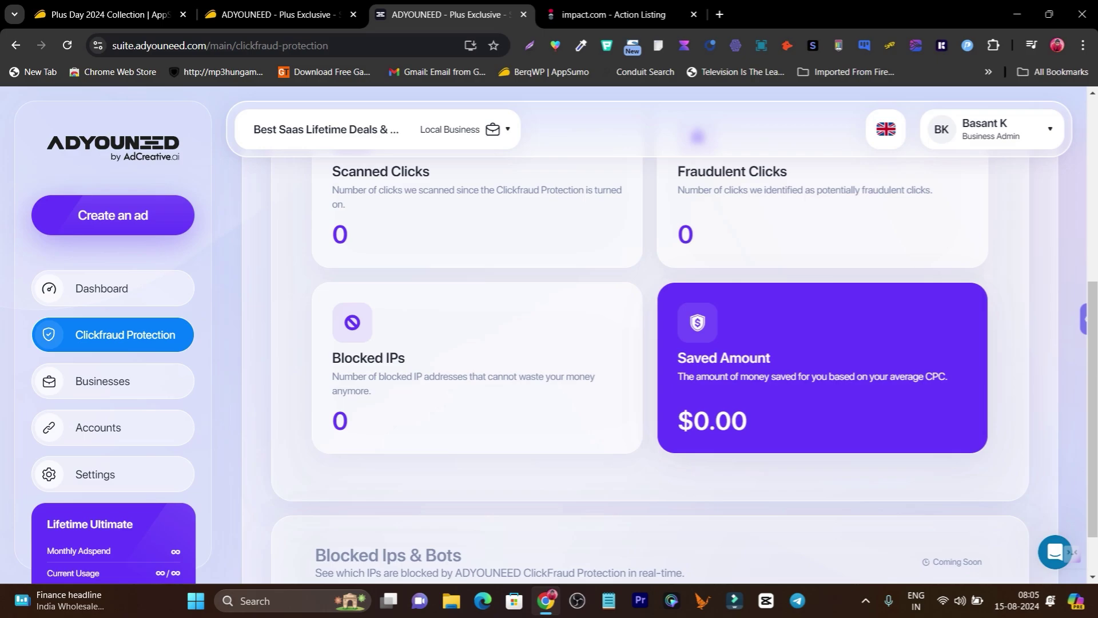
triple_click(369, 358)
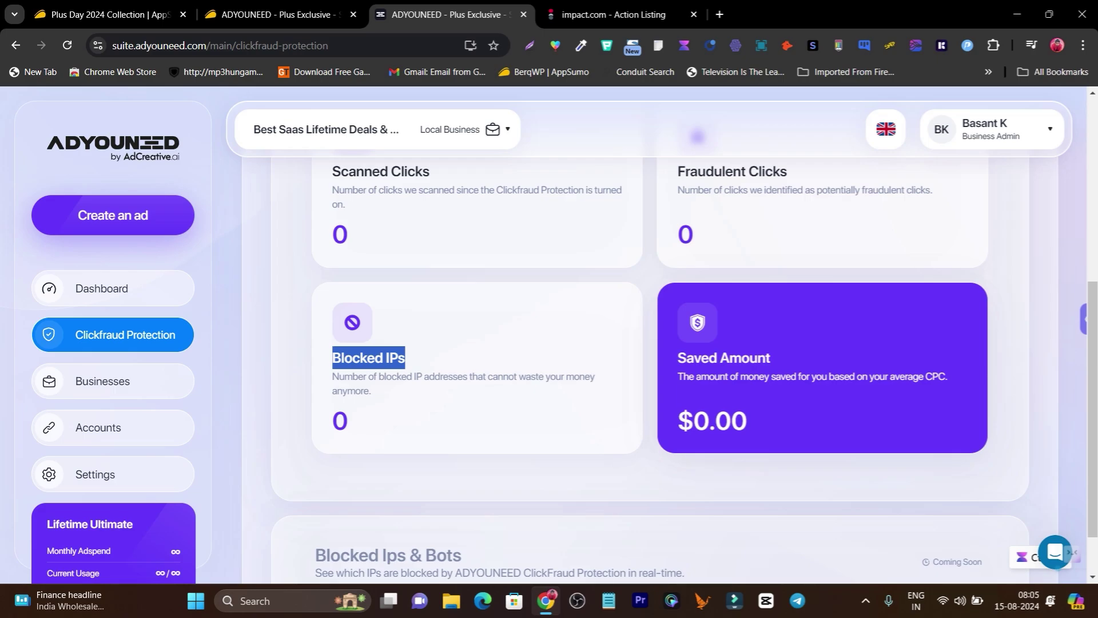
scroll(649, 344, "down", 1)
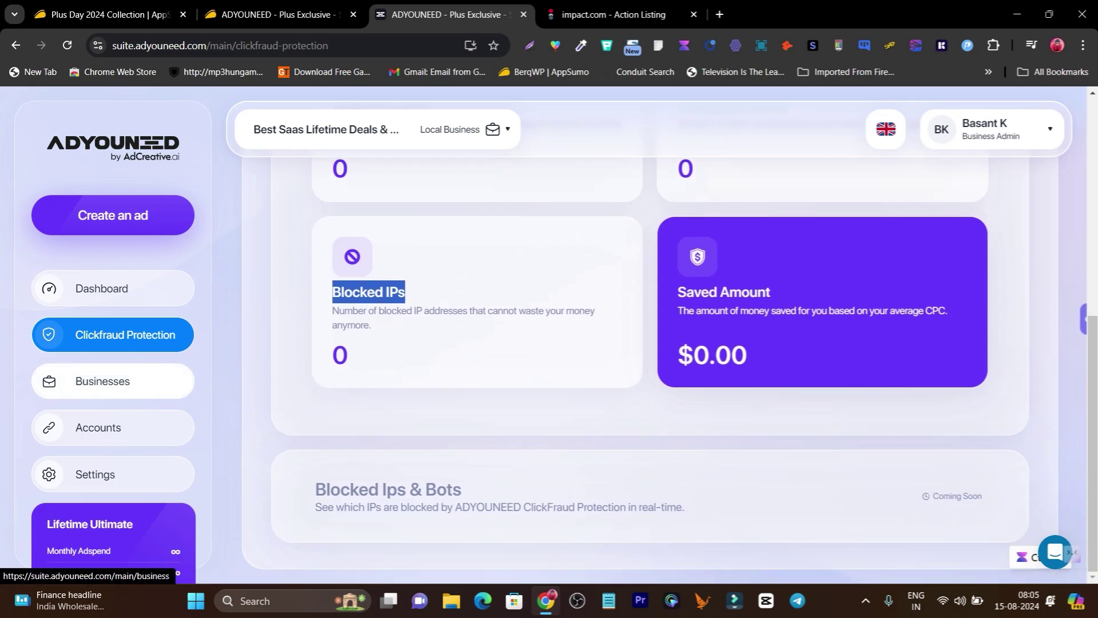
left_click(103, 381)
scroll(650, 343, "down", 1)
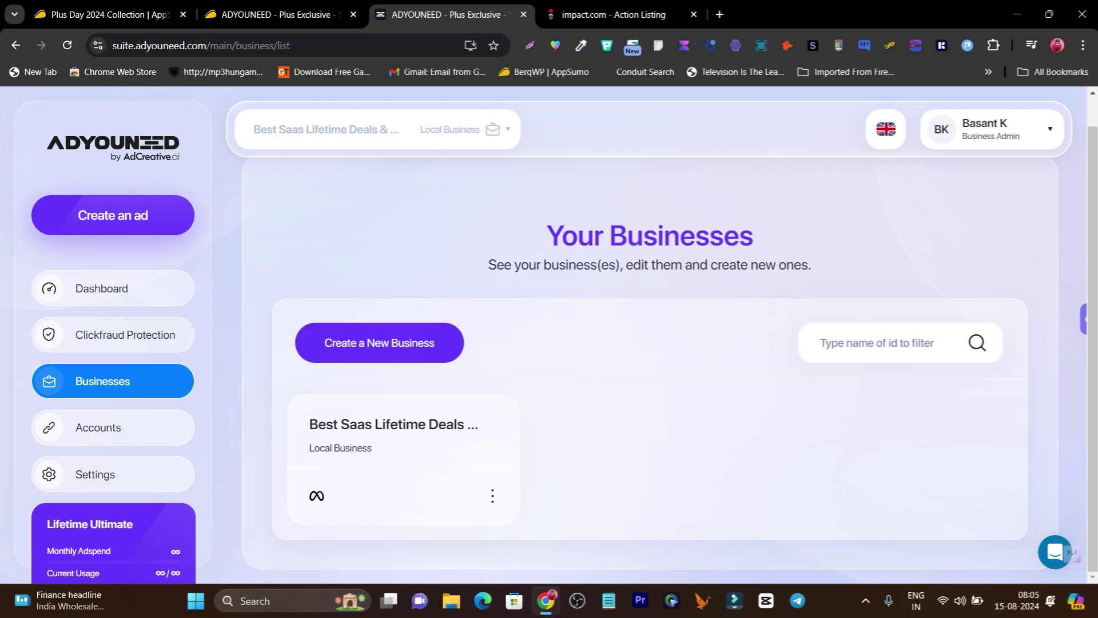
Open Accounts and scroll through the Platform Connections list of ad networks
left_click(98, 427)
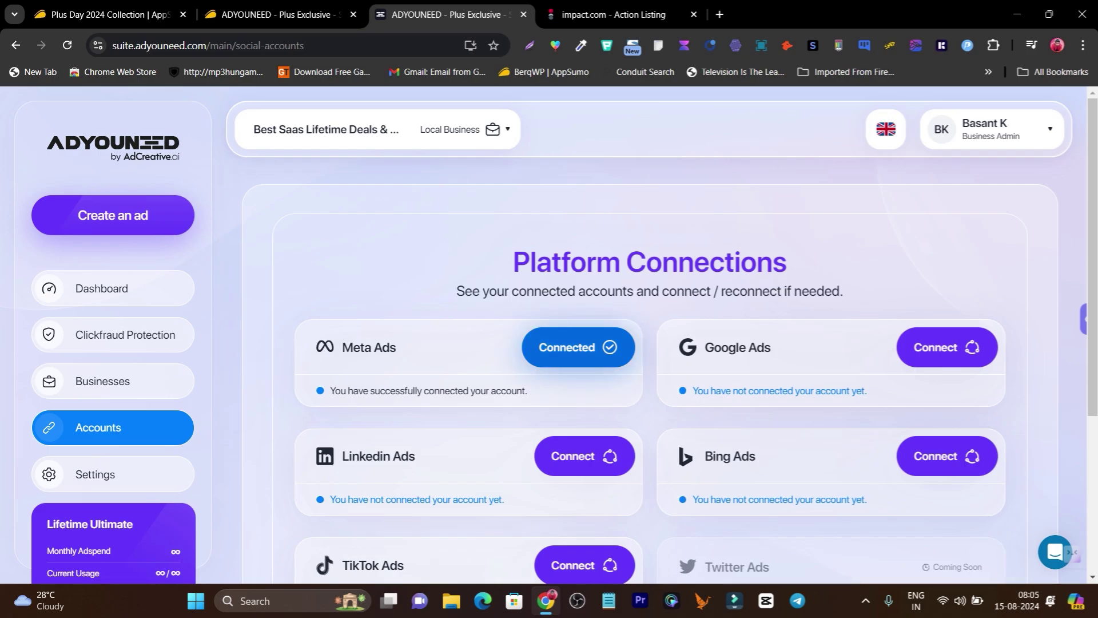
scroll(578, 347, "down", 1)
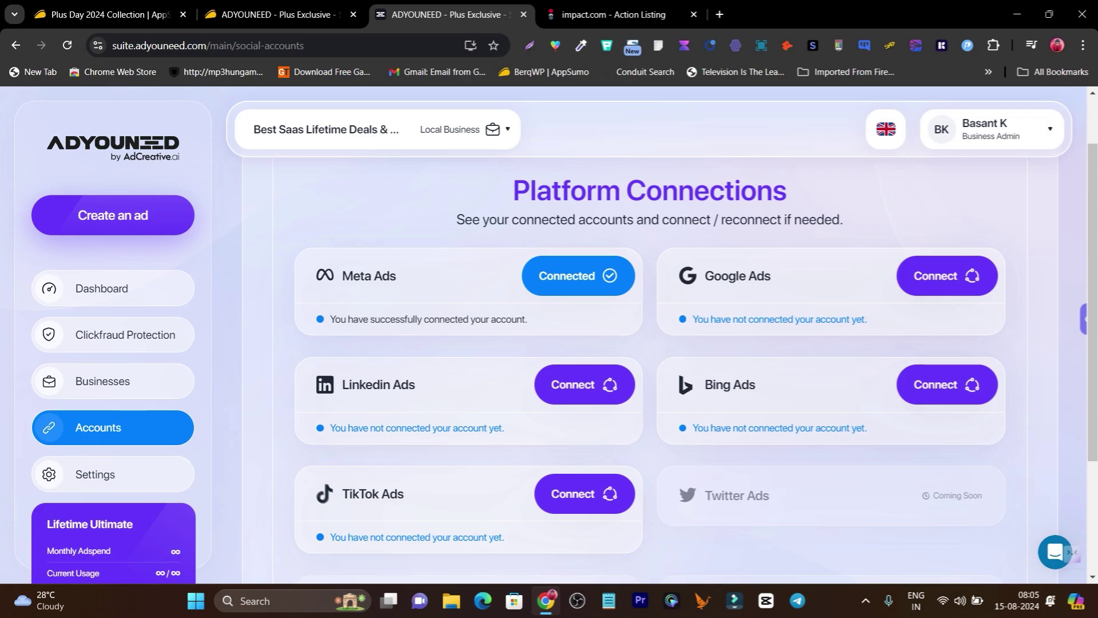
scroll(649, 343, "down", 2)
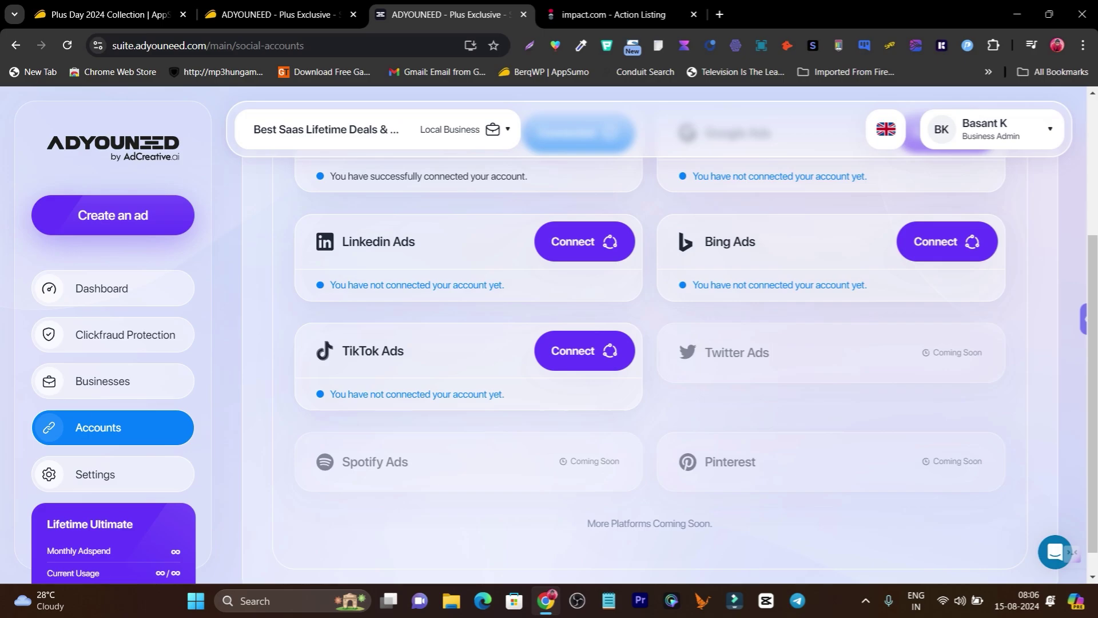
scroll(650, 341, "up", 4)
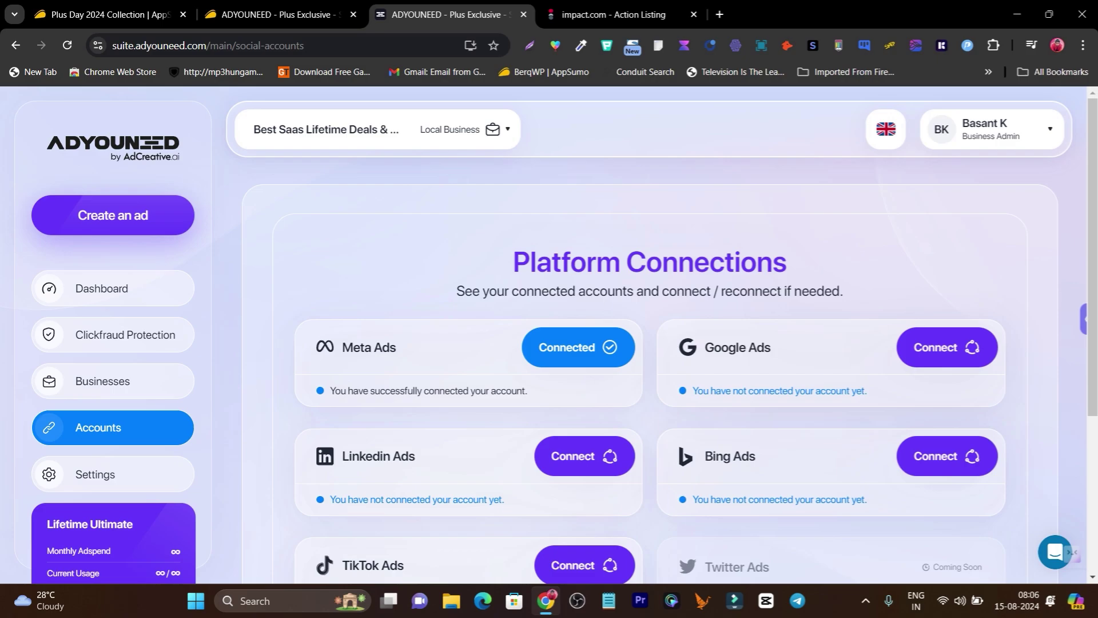
On the AppSumo ADYOUNEED deal page, highlight the 90 codes remaining note and countdown timer
left_click(275, 14)
scroll(543, 343, "up", 5)
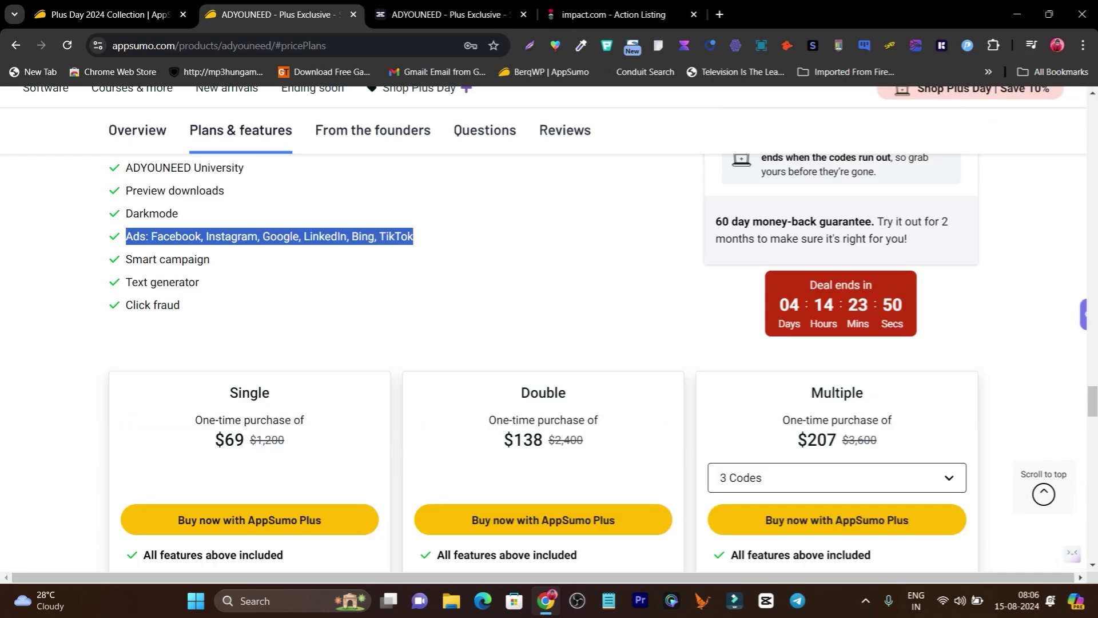
scroll(544, 343, "up", 2)
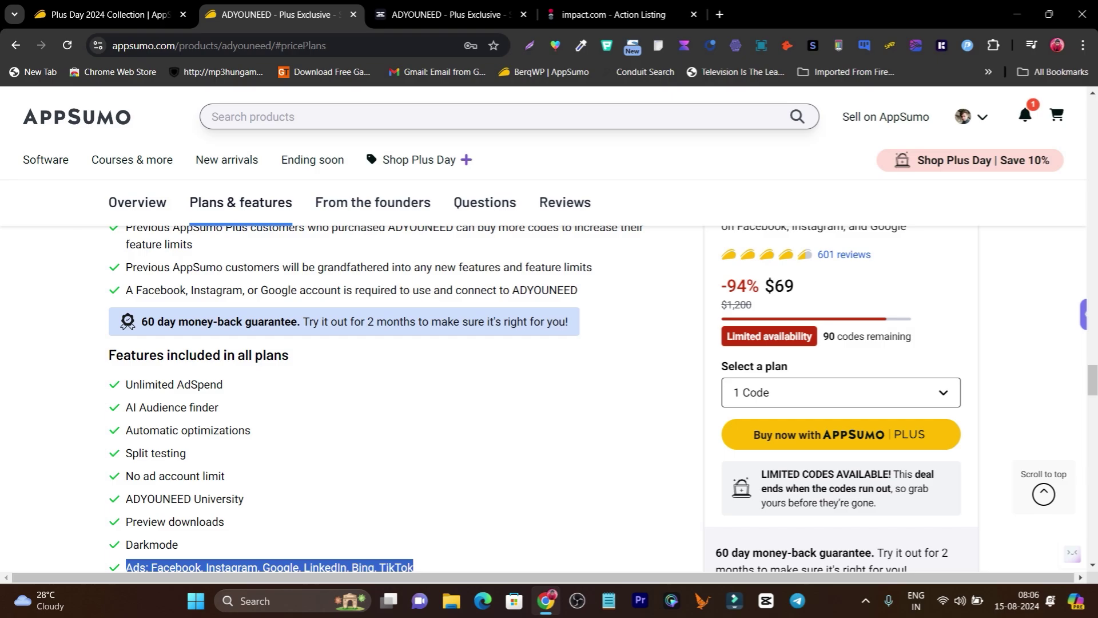
left_click_drag(823, 337, 912, 337)
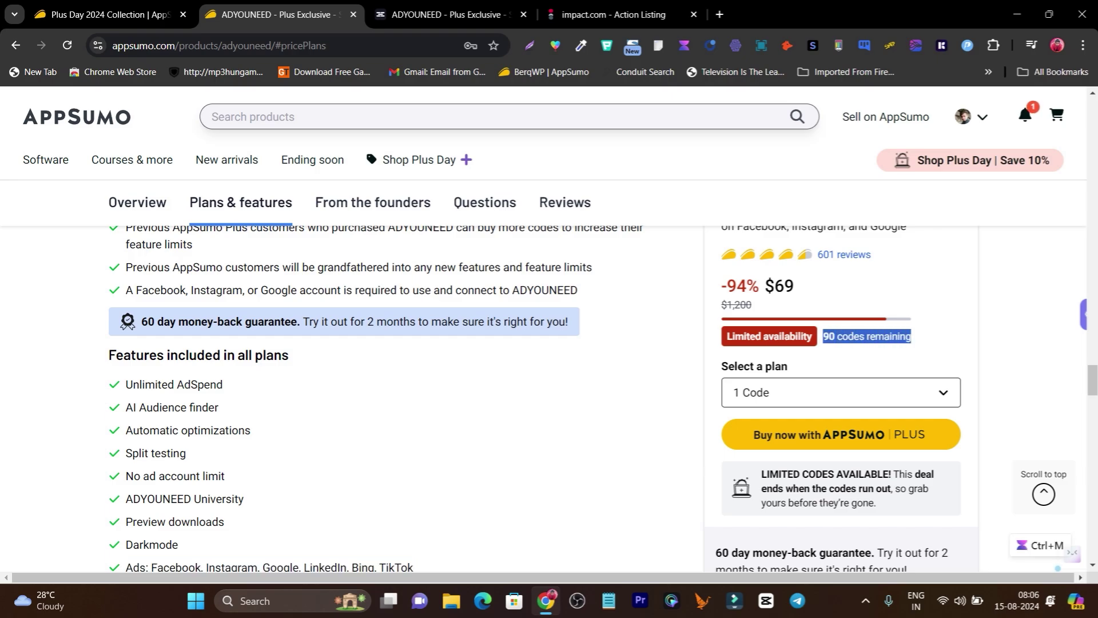
scroll(544, 398, "up", 2)
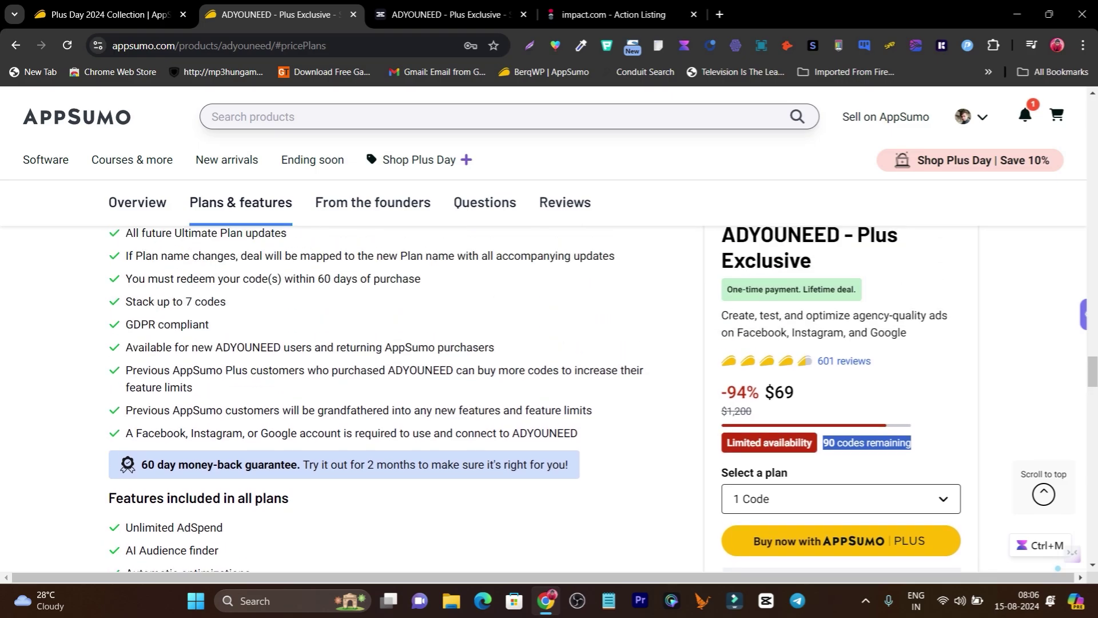
scroll(544, 343, "down", 4)
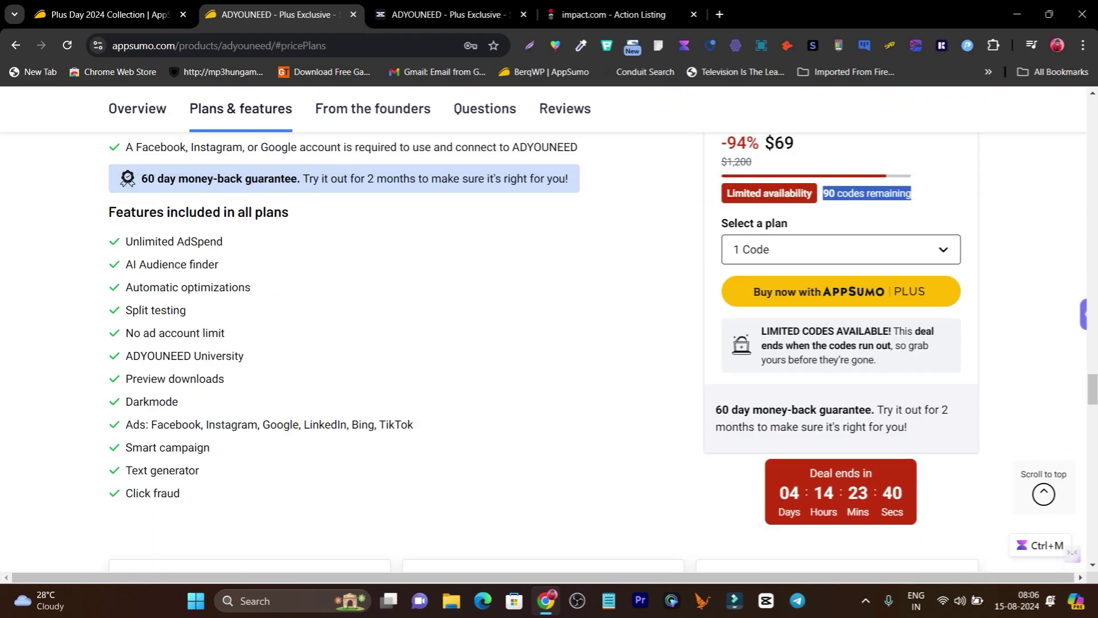
left_click_drag(799, 495, 904, 508)
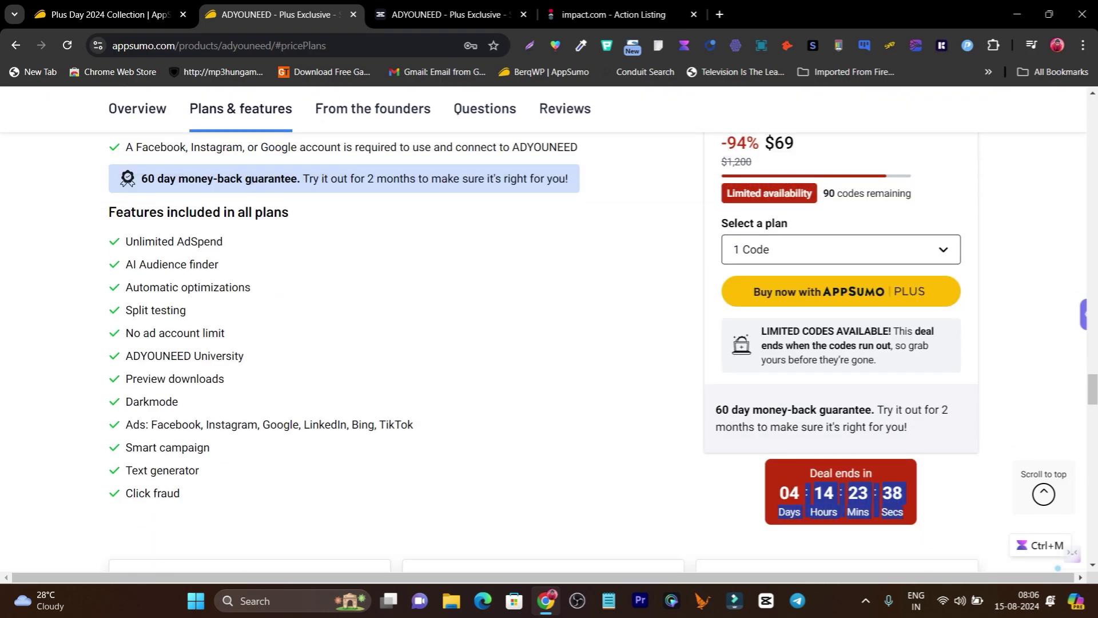
left_click(905, 508)
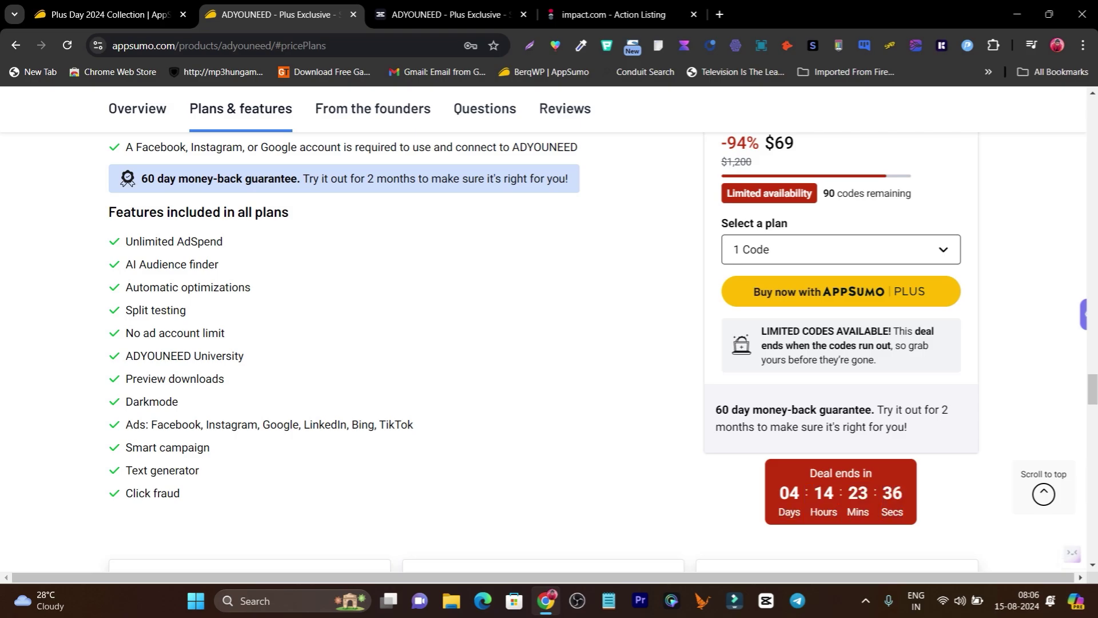
Highlight the deal's 60-day money-back guarantee text
scroll(543, 343, "up", 3)
scroll(543, 343, "down", 3)
left_click_drag(717, 409, 908, 428)
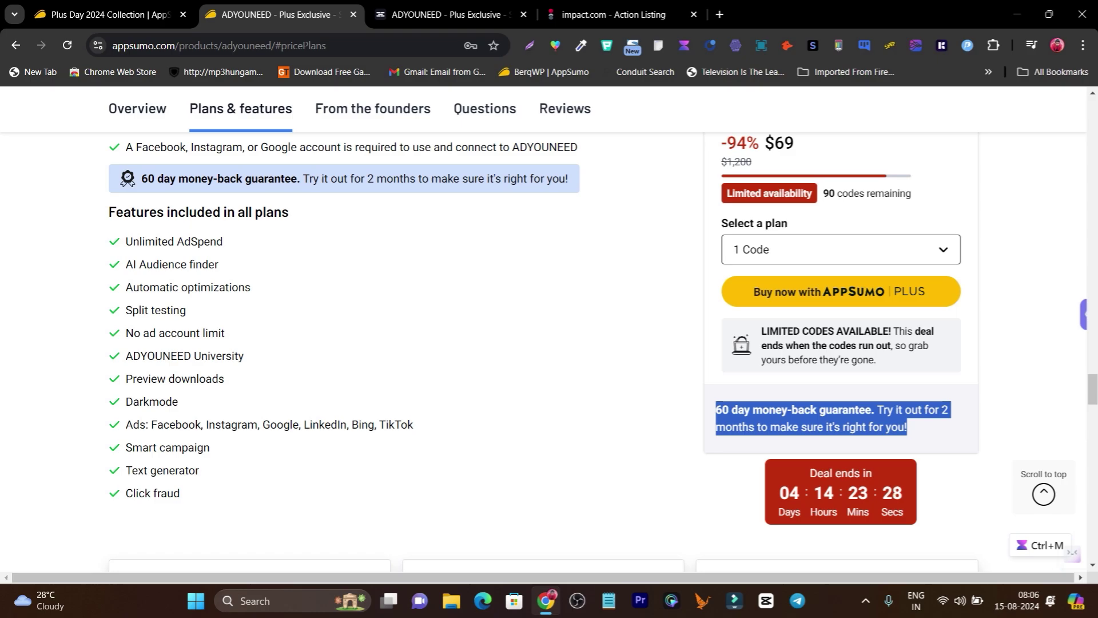
scroll(543, 343, "up", 1)
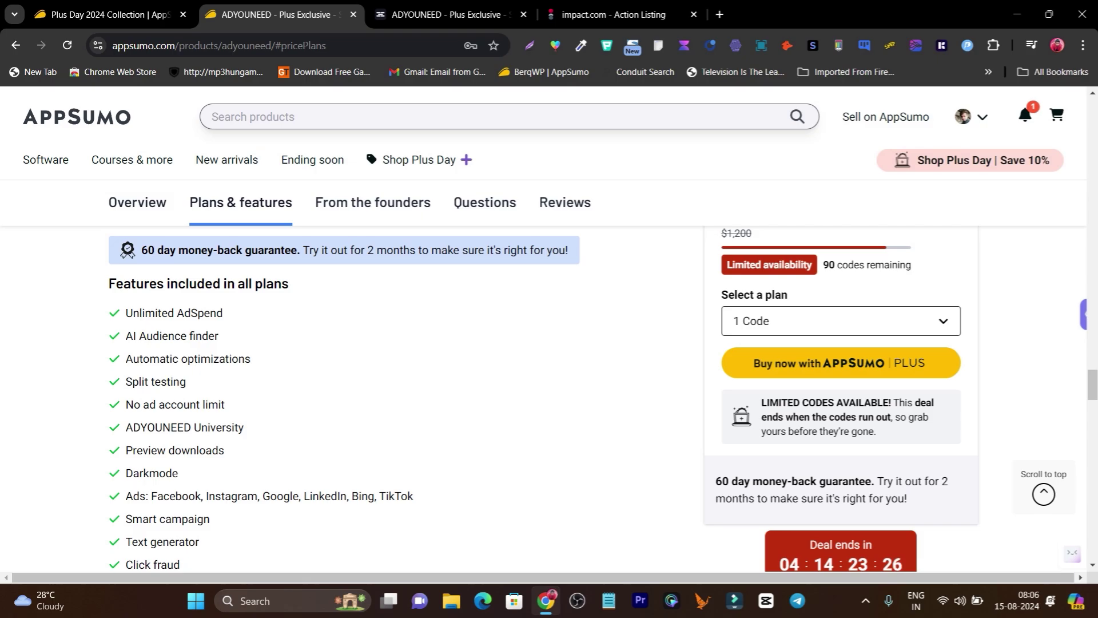
scroll(544, 343, "up", 4)
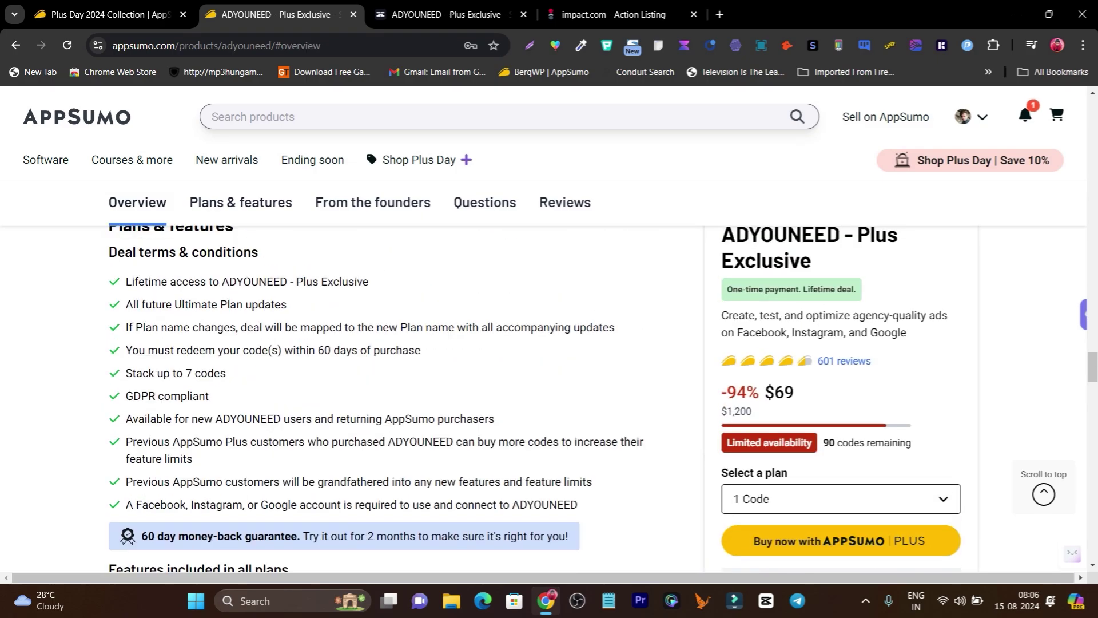
Move to the Plus Day 2024 collection tab
left_click_drag(1093, 367, 1093, 109)
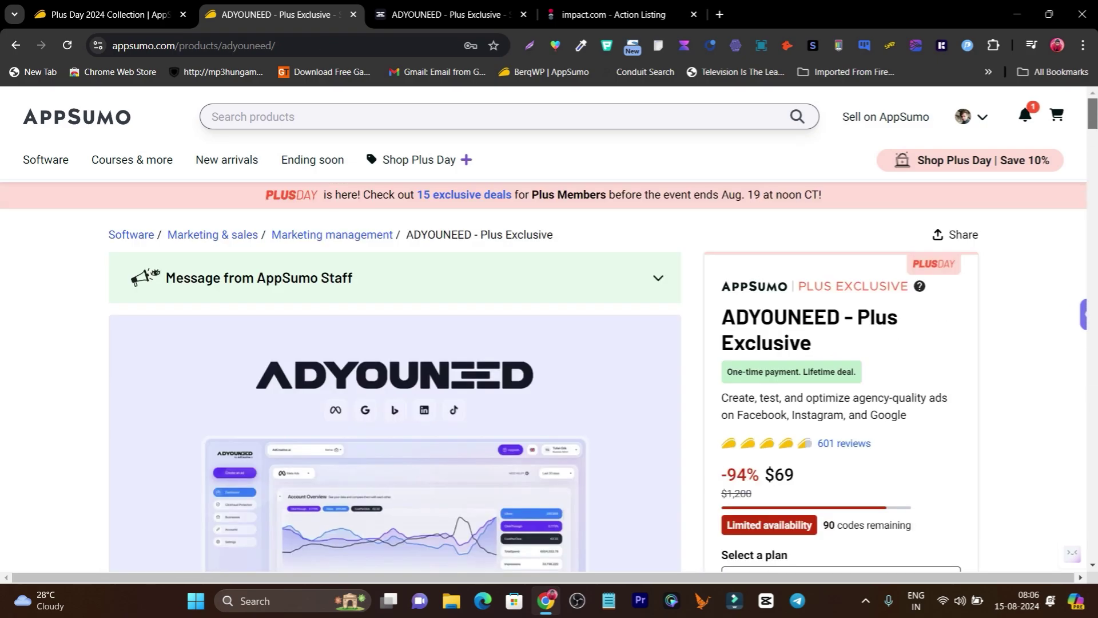
left_click(972, 117)
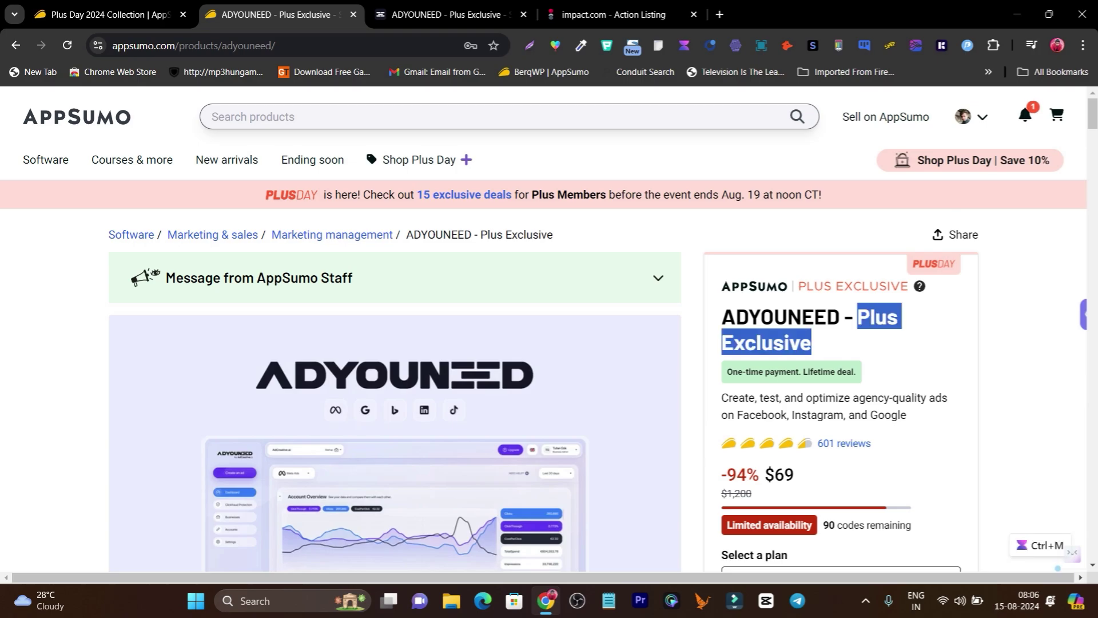
key("ctrl+shift+Tab")
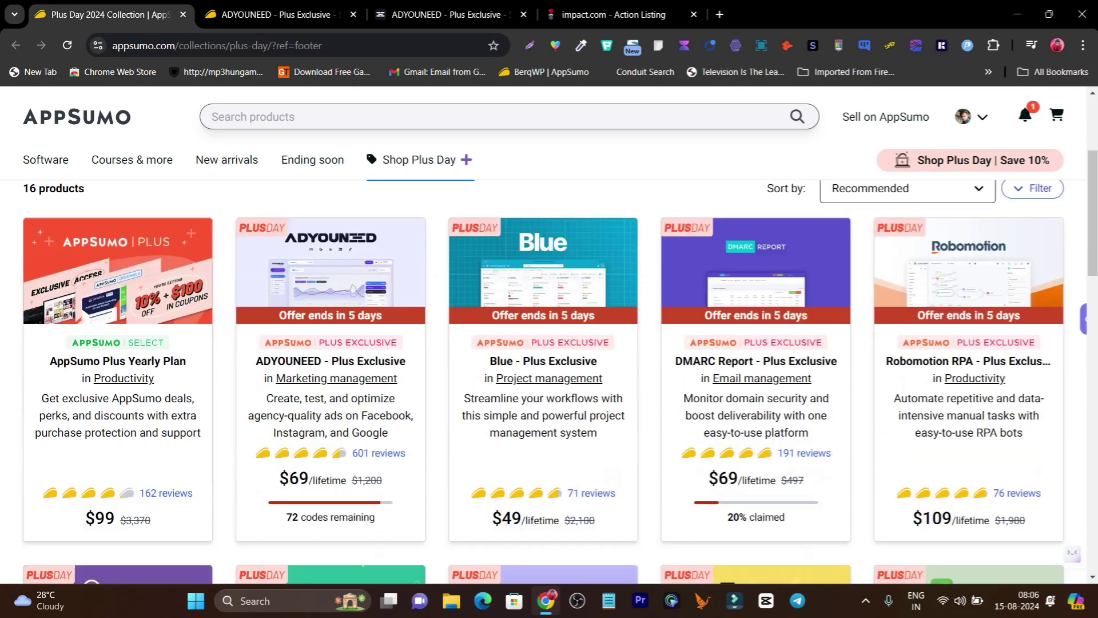
scroll(549, 366, "down", 1)
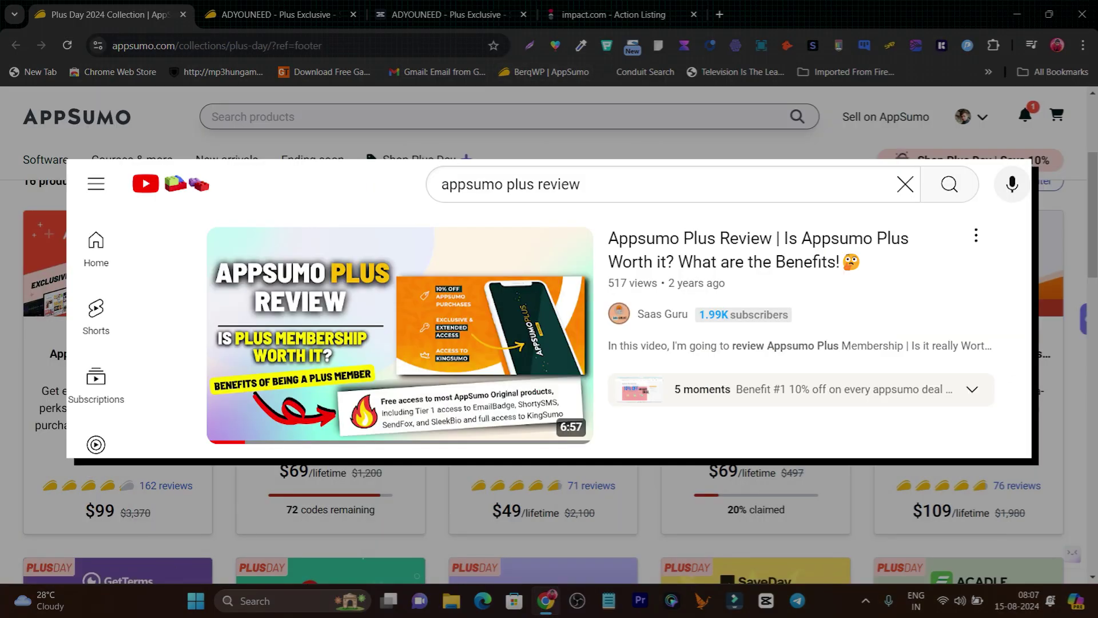
scroll(549, 343, "down", 9)
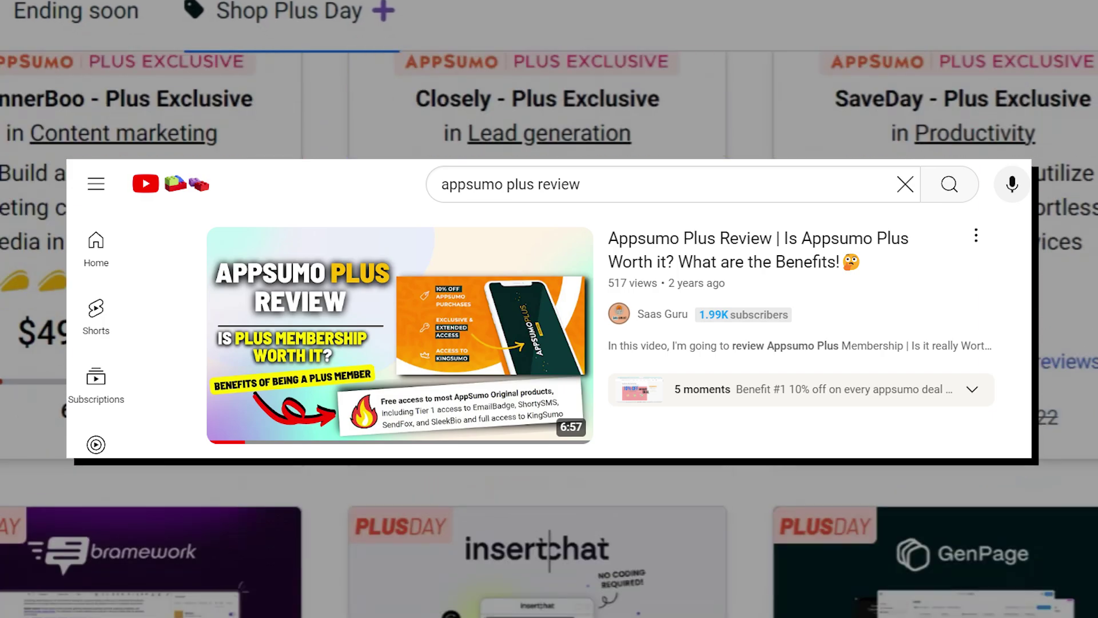
scroll(550, 343, "down", 4)
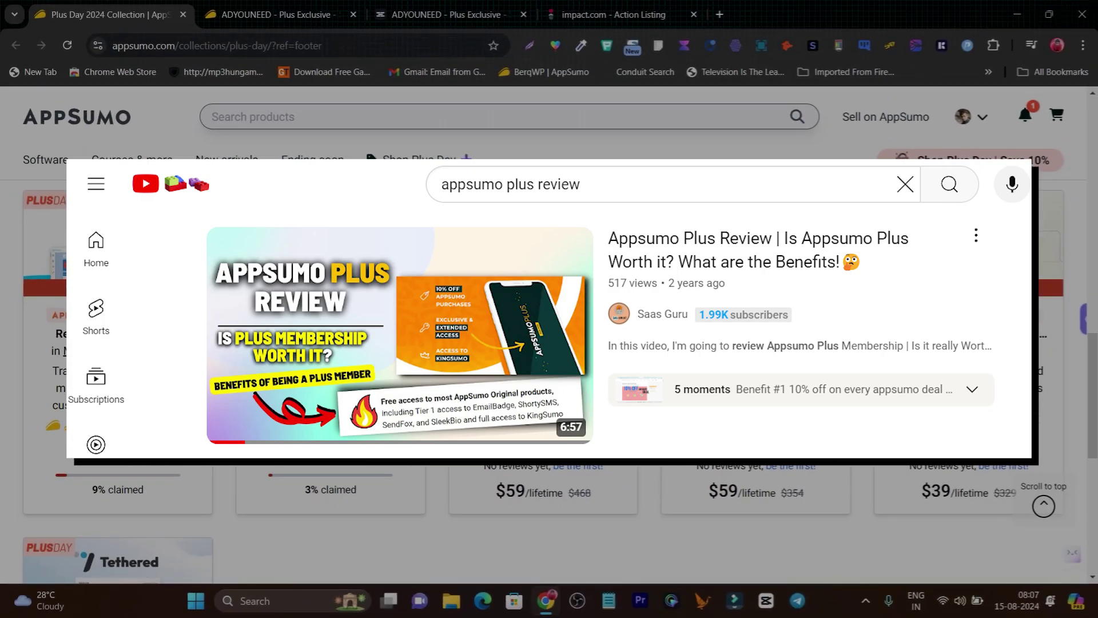
scroll(550, 515, "up", 5)
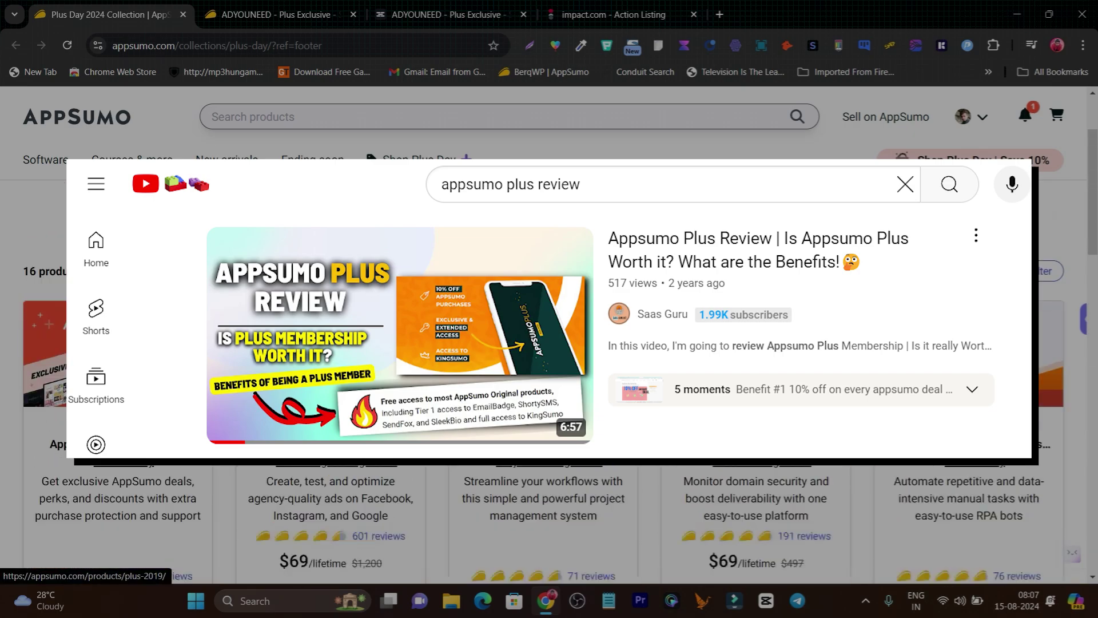